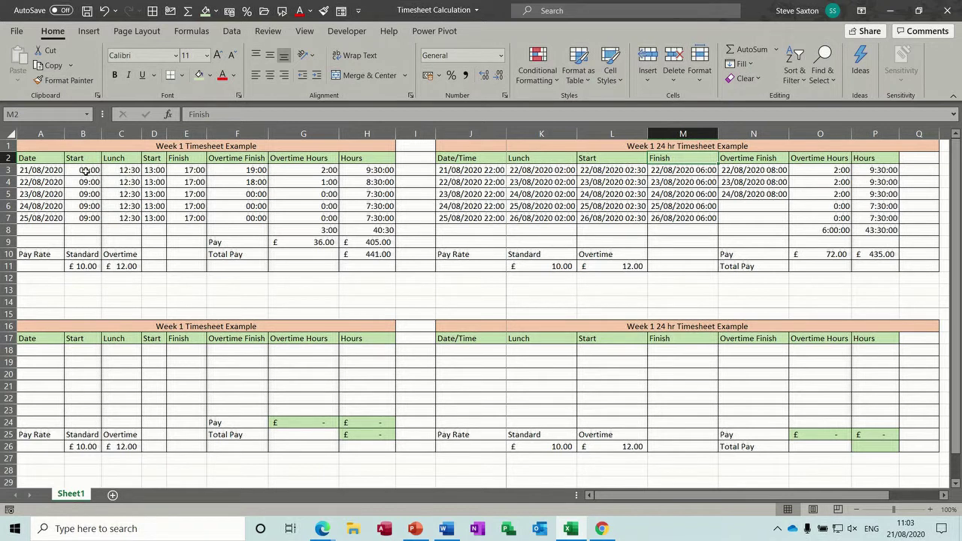
In the filled Week 1 timesheet, set the 21/08/2020 finish in E3 to 18:00 and its overtime finish in F3 to 20:00.
left_click(88, 171)
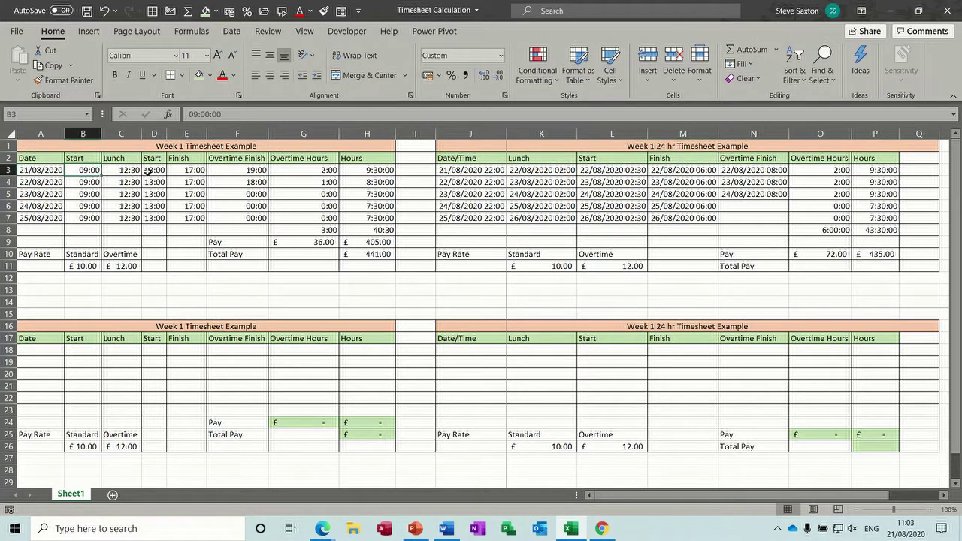
left_click(188, 171)
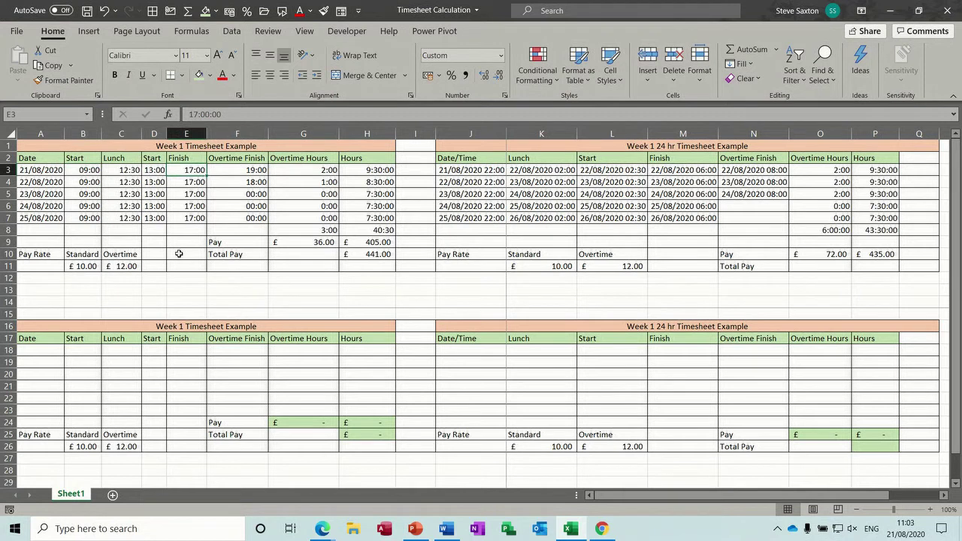
type("18:00")
left_click(197, 182)
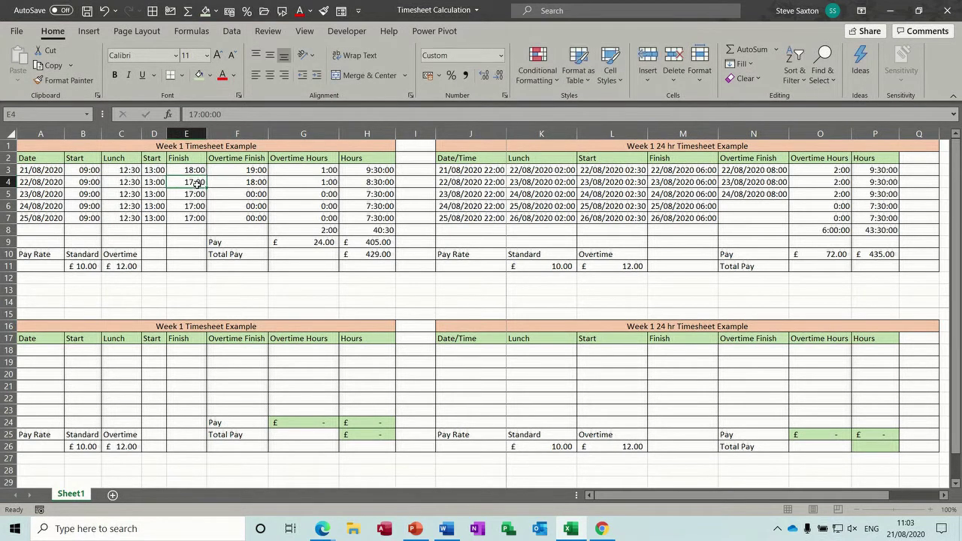
left_click(245, 171)
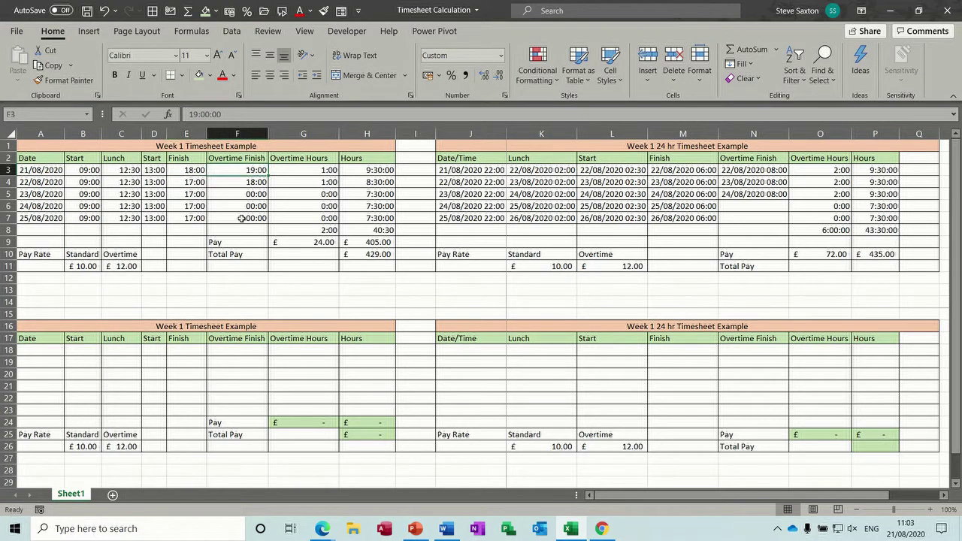
type("20:00")
left_click(241, 192)
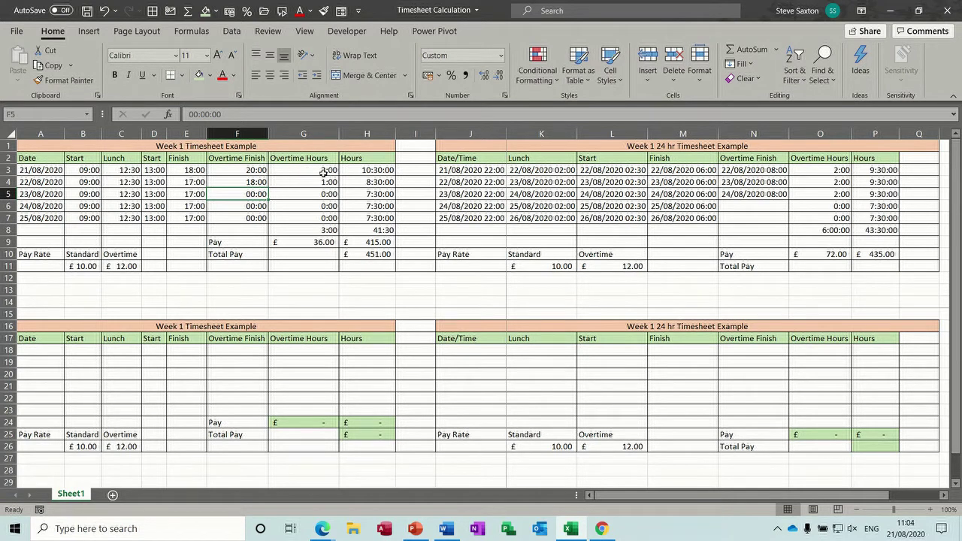
left_click(364, 171)
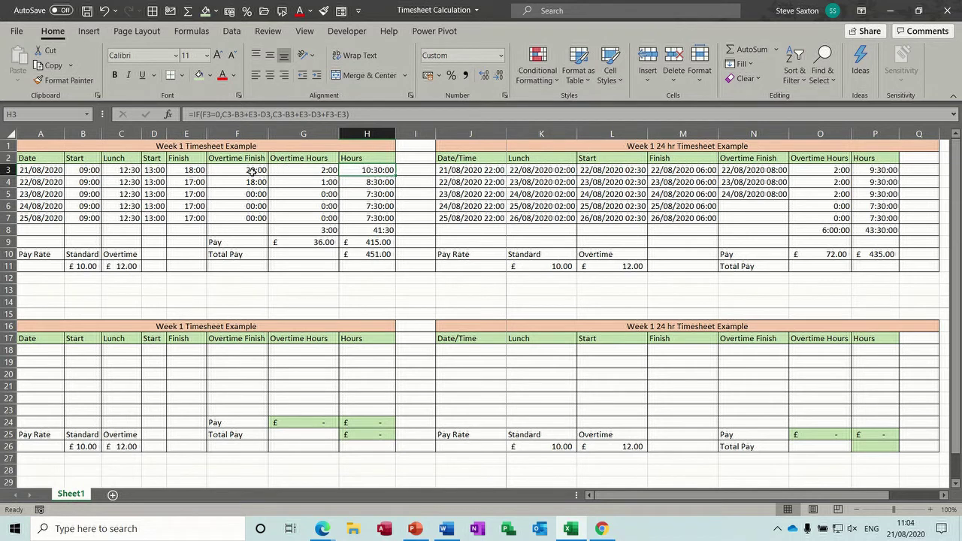
Set the 21/08/2020 overtime finish in F3 to 0:00 and the finish in E3 to 17:00.
left_click(233, 171)
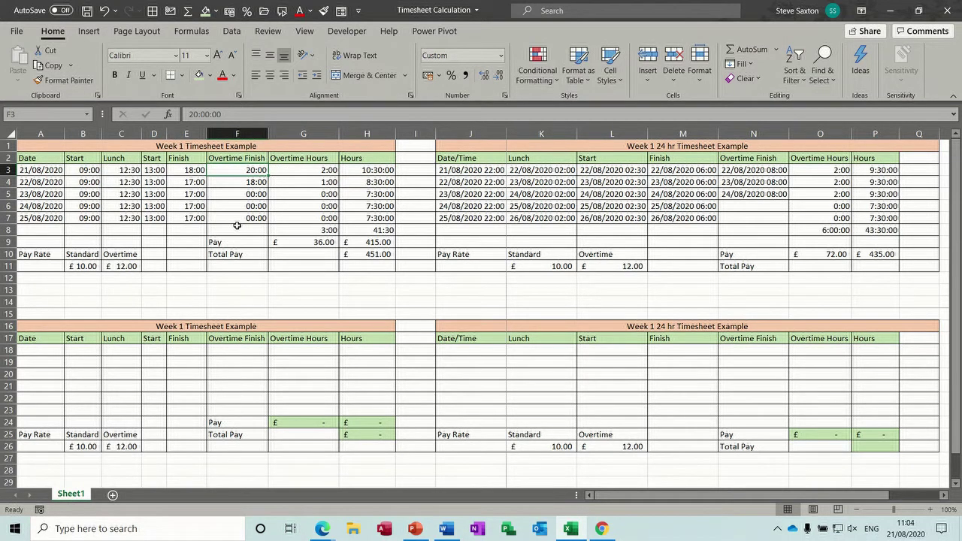
type("1")
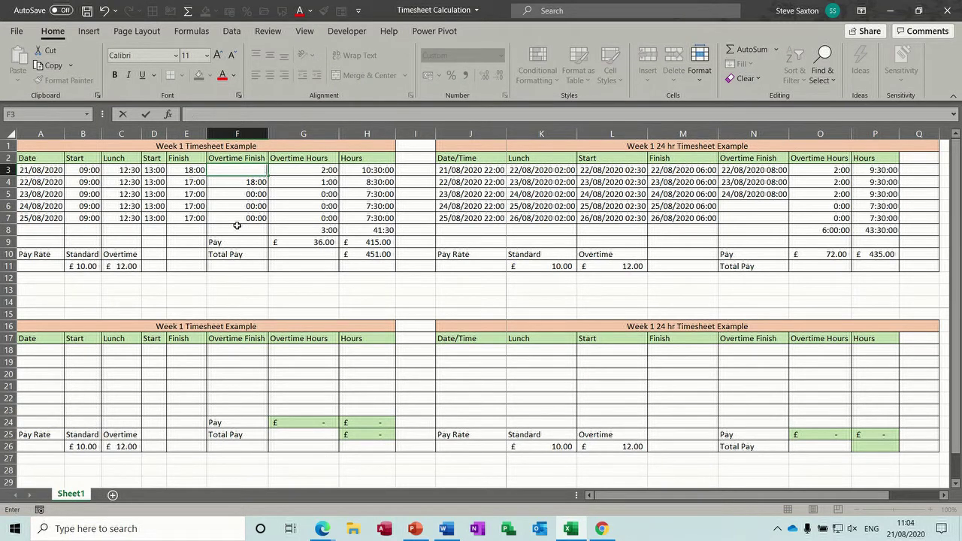
key("Return")
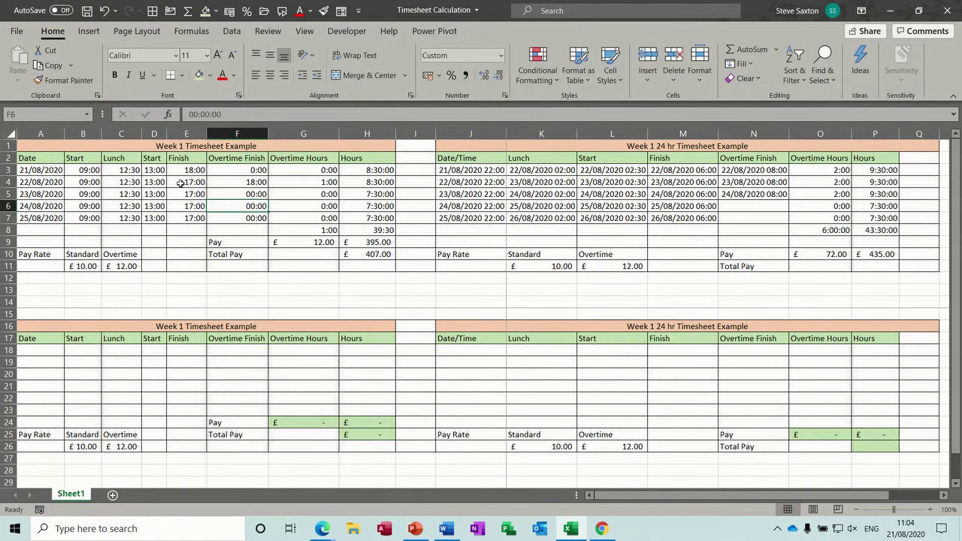
left_click(183, 171)
type("17")
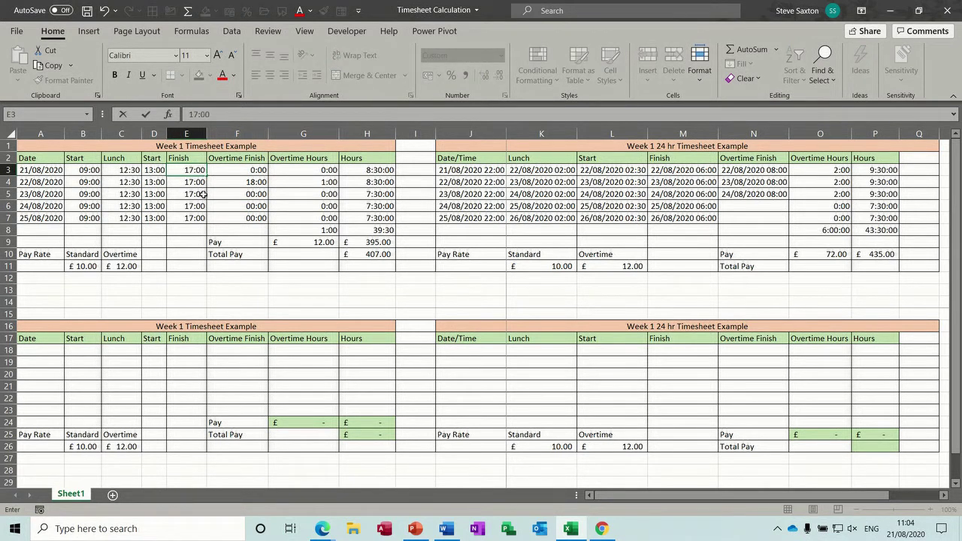
left_click(239, 193)
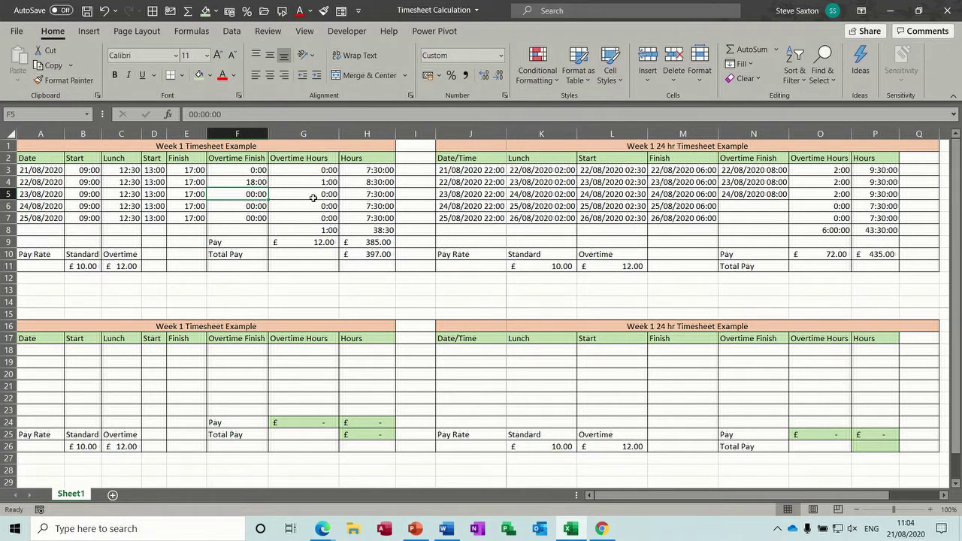
Examine the total hours, overtime and standard pay, pay rates and total pay formulas in the filled Week 1 timesheet.
left_click(379, 230)
left_click(322, 230)
left_click(378, 230)
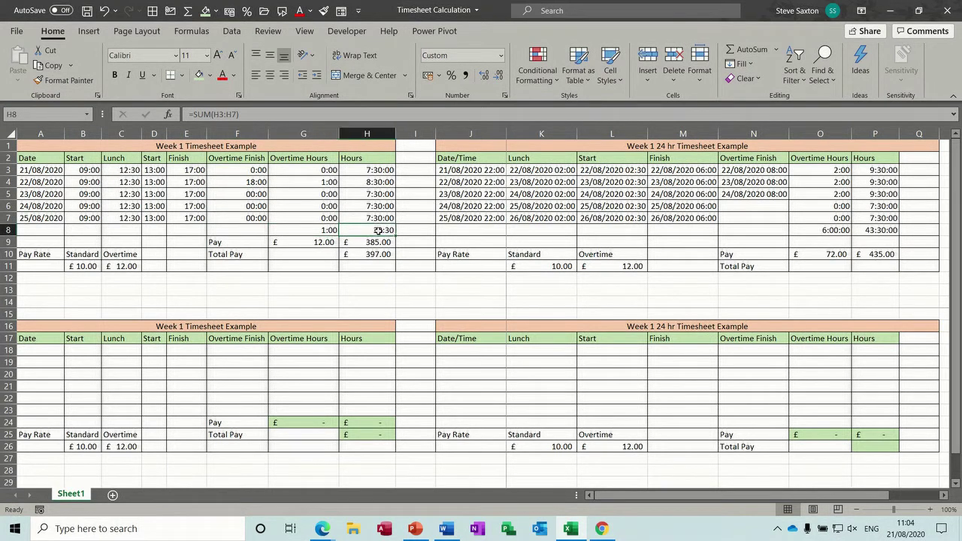
left_click(315, 230)
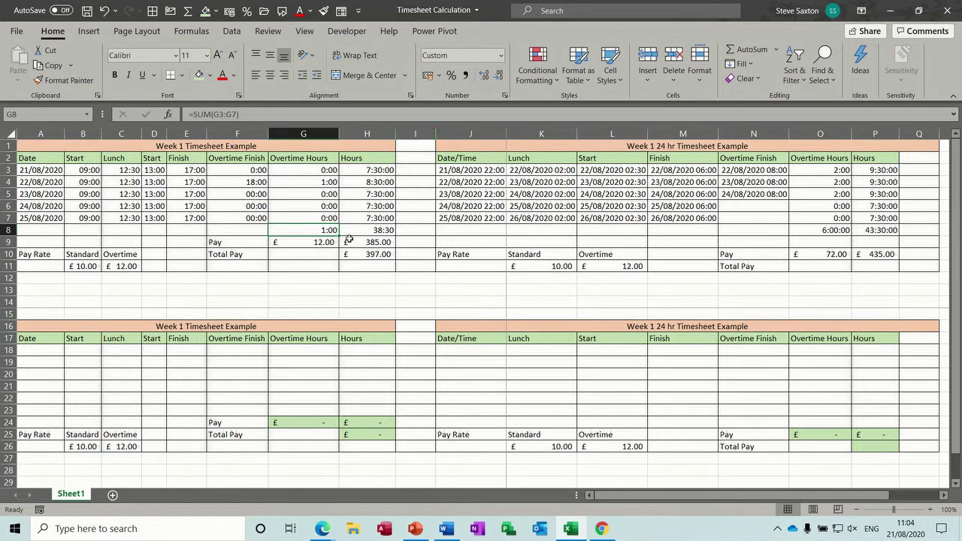
left_click(304, 241)
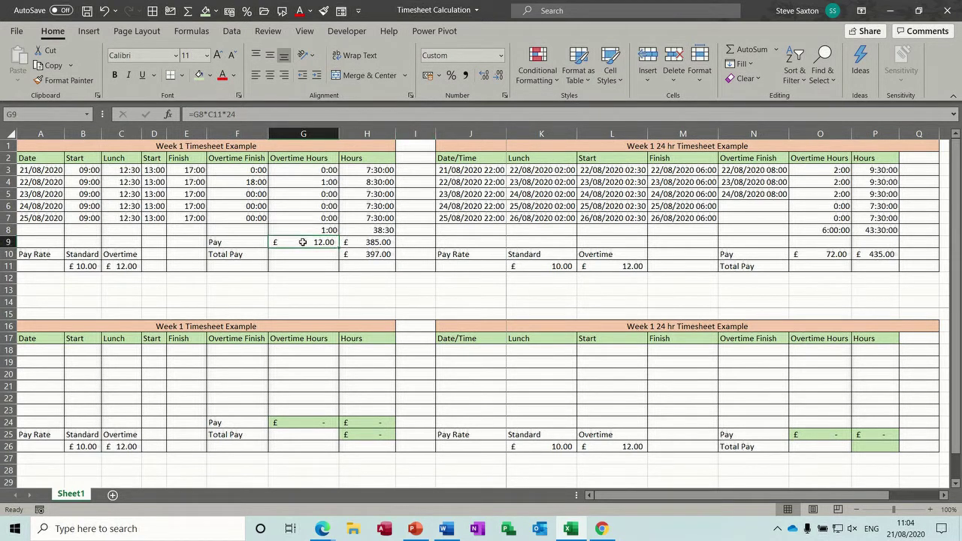
left_click(88, 265)
left_click(126, 266)
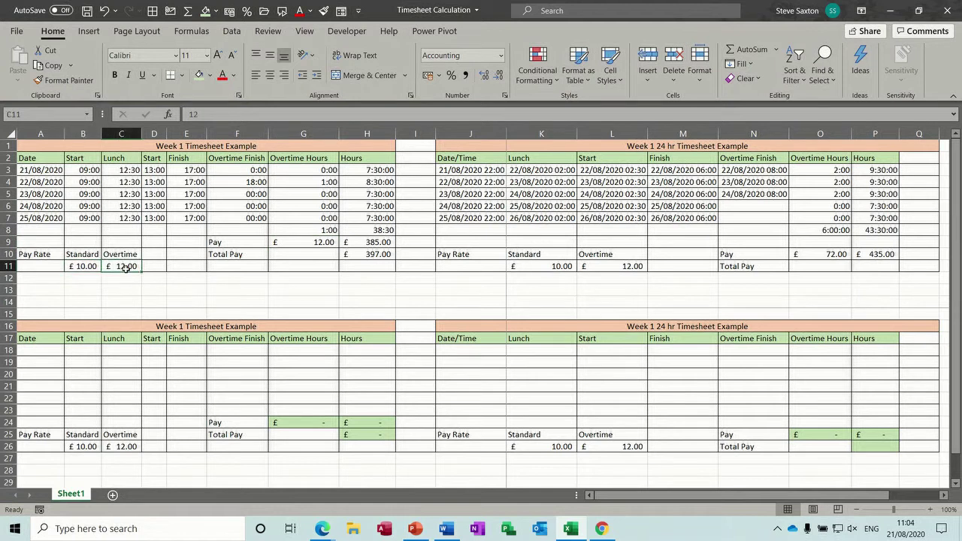
left_click(301, 243)
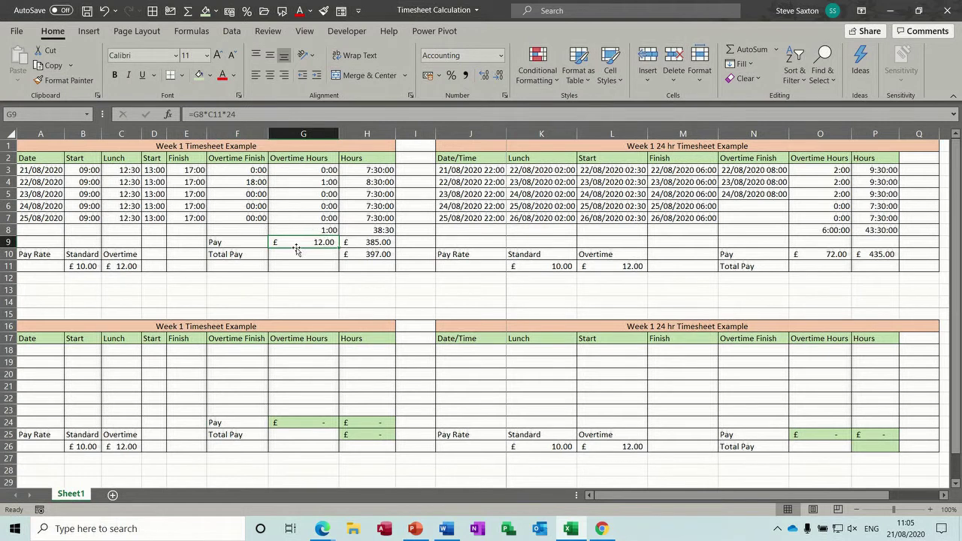
left_click(379, 244)
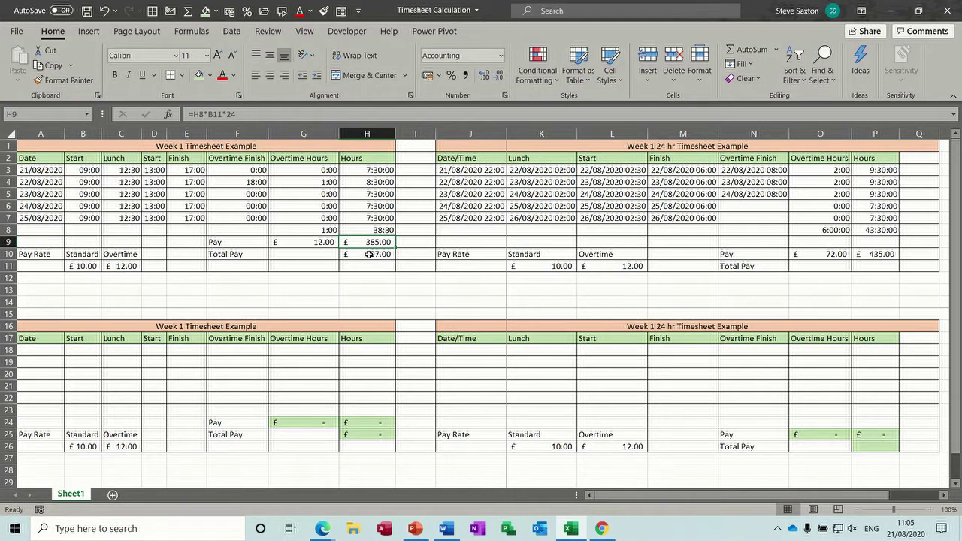
left_click(369, 255)
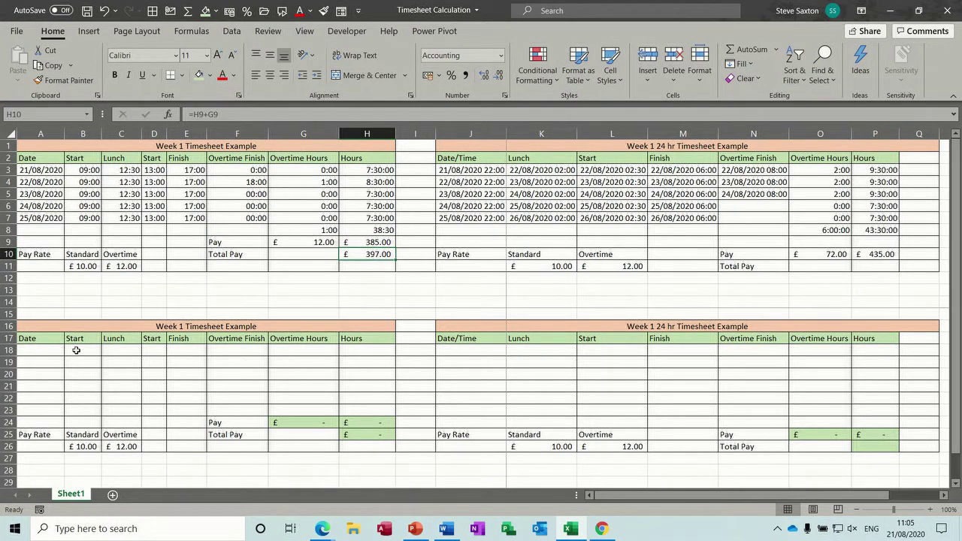
Reset the blank Week 1 timesheet range A18:H26 to the General number format.
left_click_drag(36, 351, 369, 443)
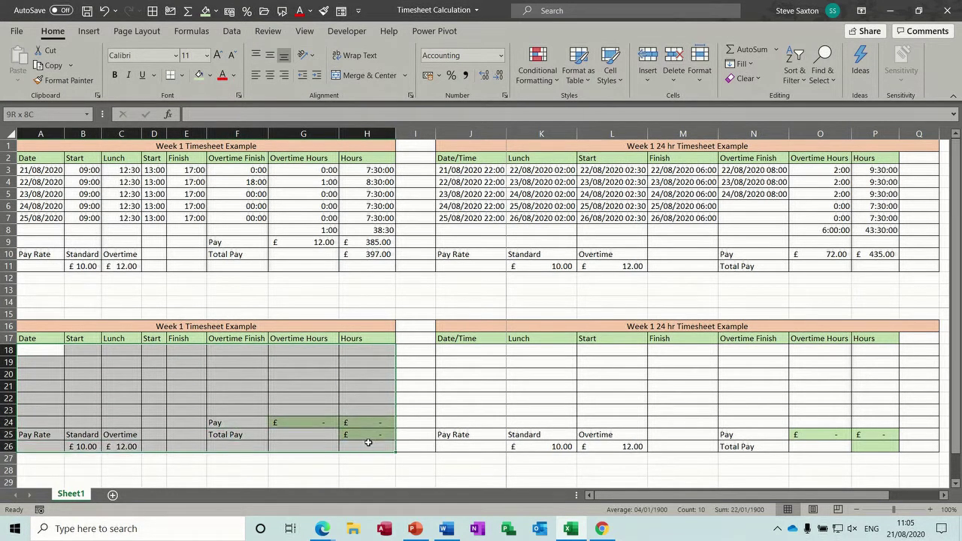
left_click(501, 56)
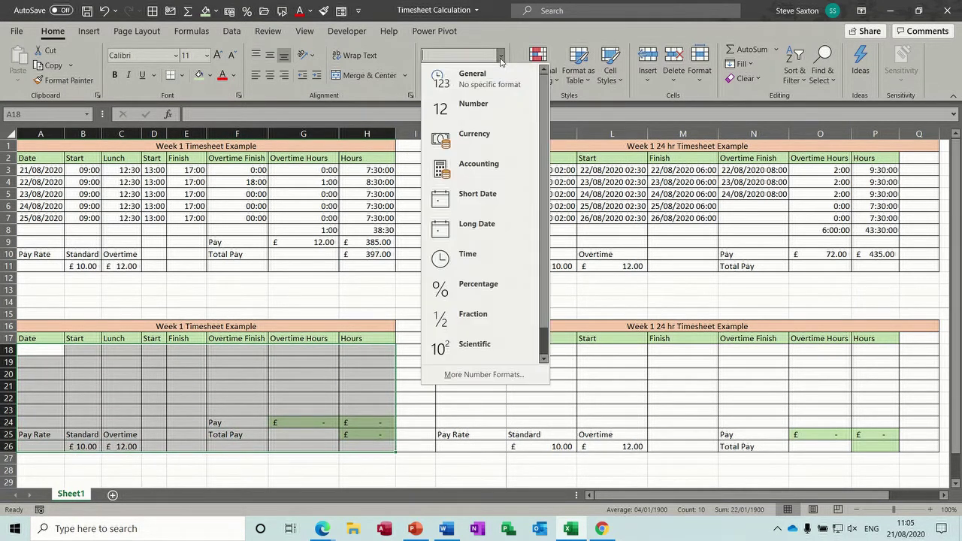
left_click(479, 83)
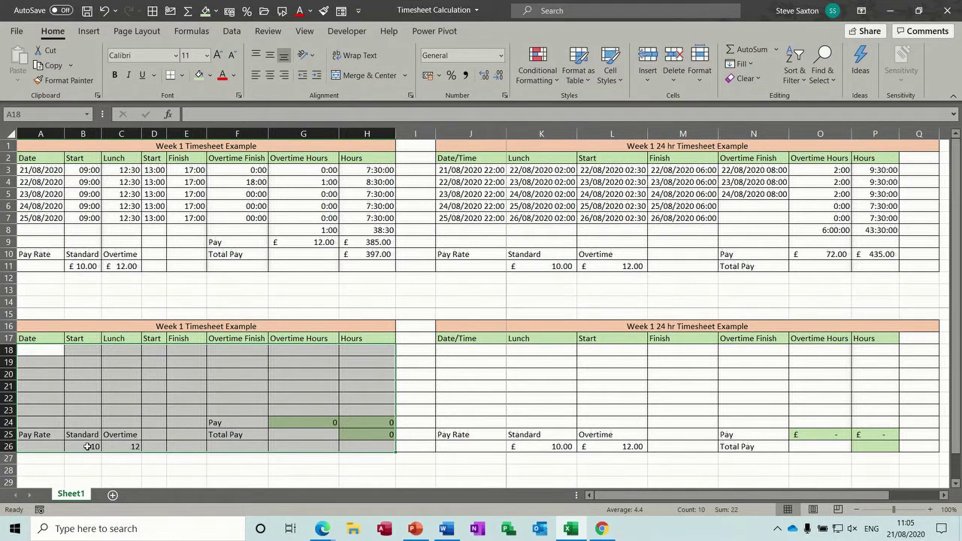
Apply the pound Accounting format to pay rates B26:C26, pay cells G24:H24 and total pay H25.
left_click_drag(88, 446, 126, 447)
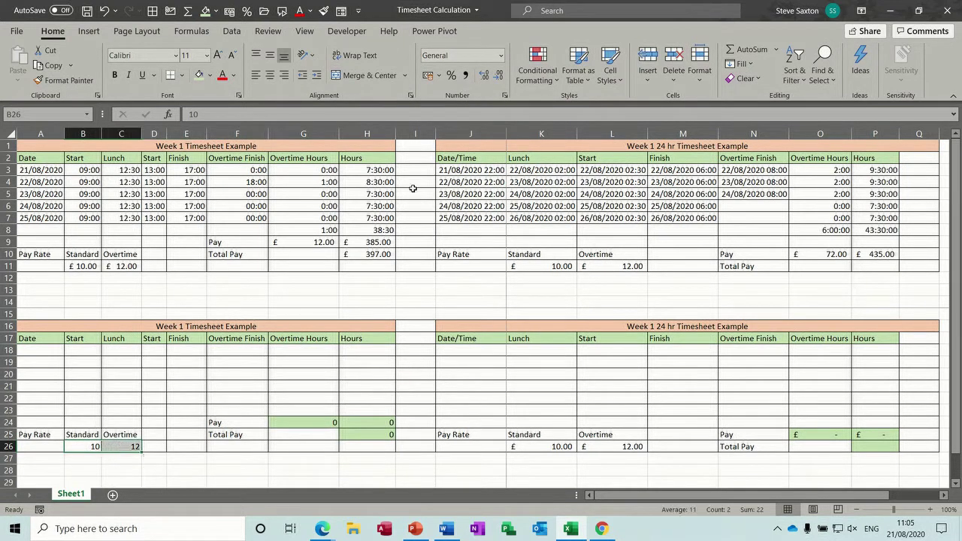
left_click(427, 76)
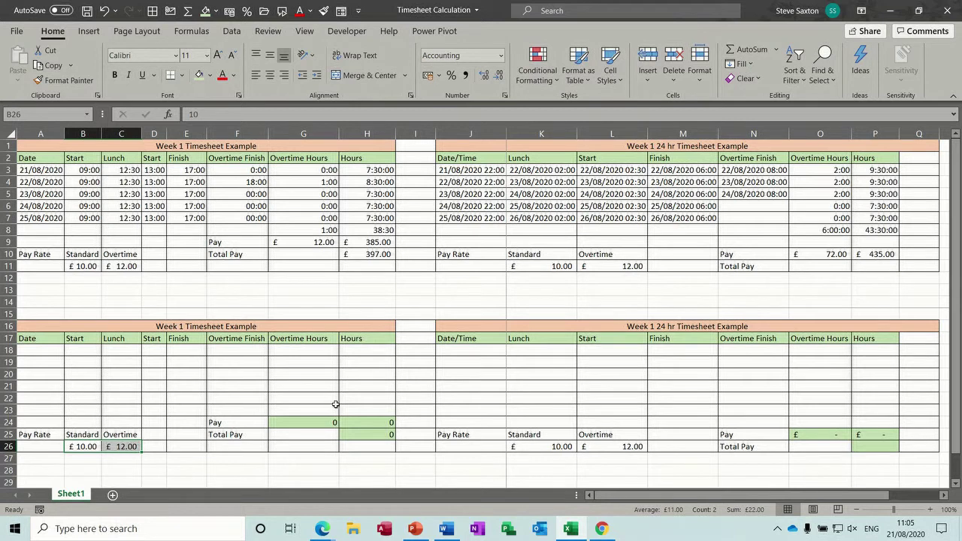
left_click_drag(294, 422, 354, 421)
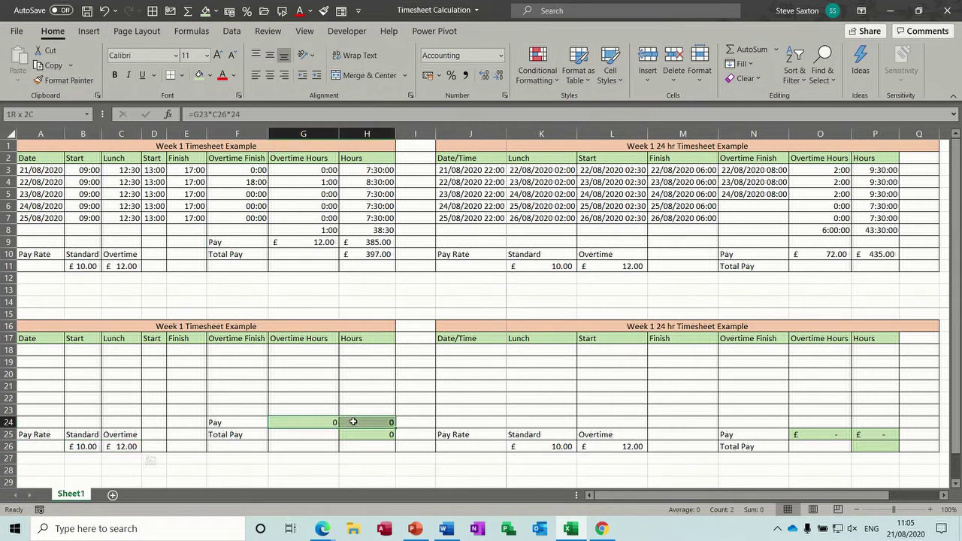
left_click(427, 77)
left_click(362, 435)
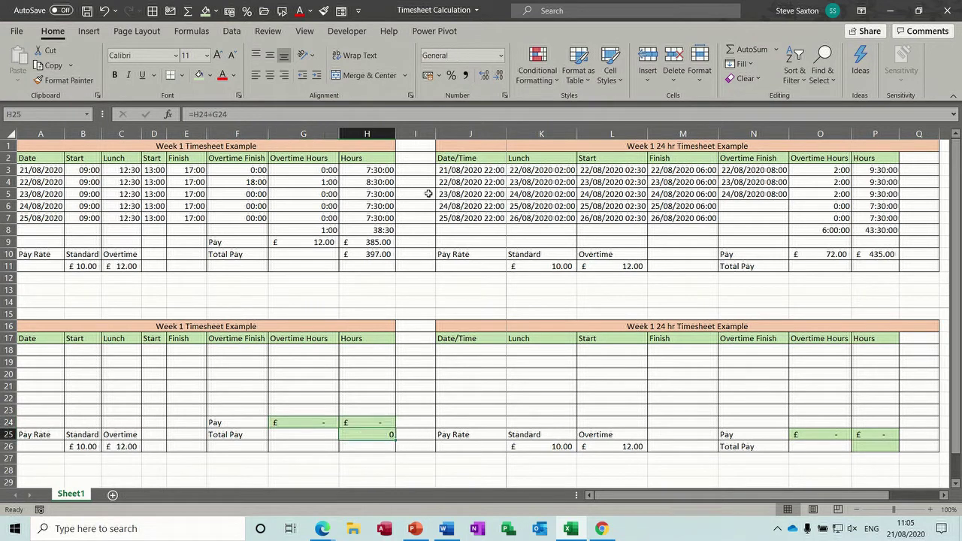
left_click(427, 77)
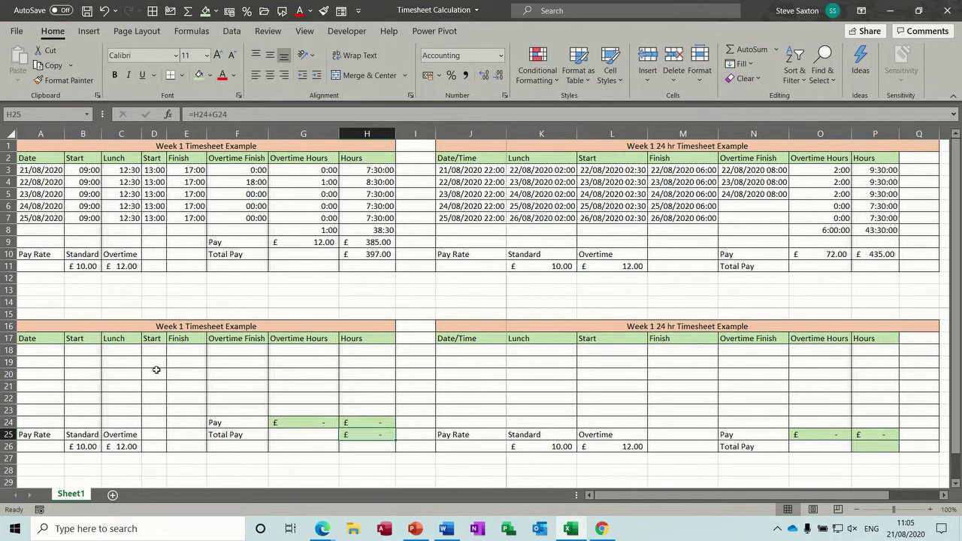
In row 18 of the blank Week 1 timesheet, enter the date 21/08/2020, start 09:00 and lunch 12:30.
left_click(42, 356)
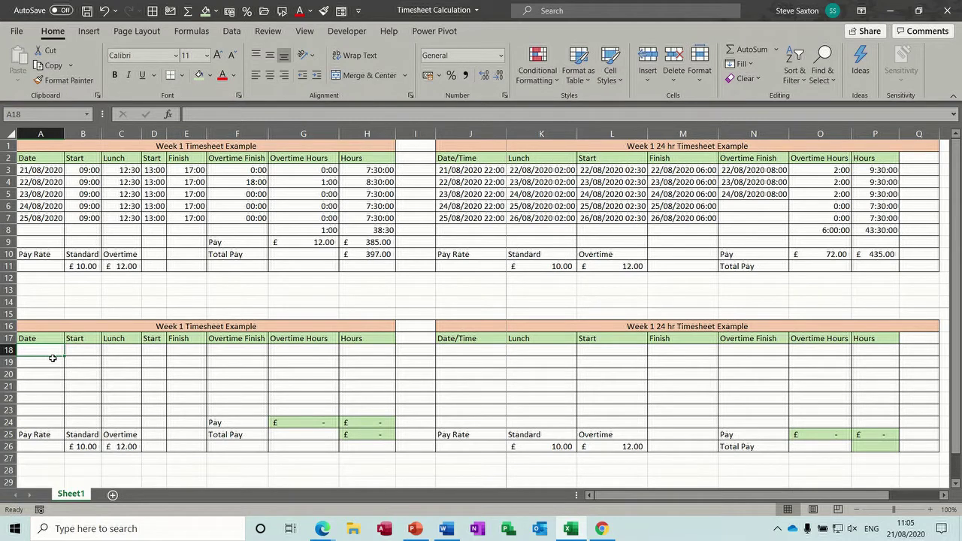
type("21/08/2020")
left_click(79, 352)
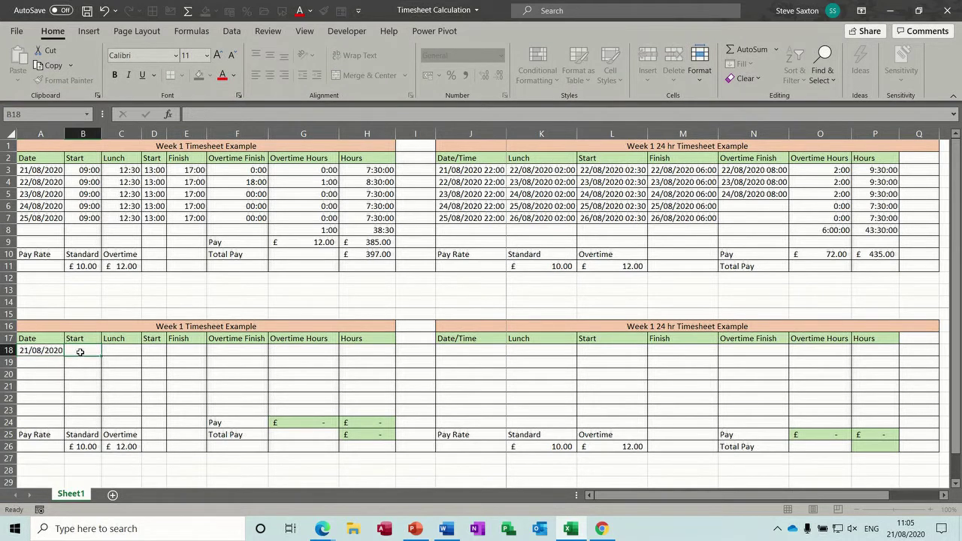
type("09:00")
left_click(120, 355)
type("12")
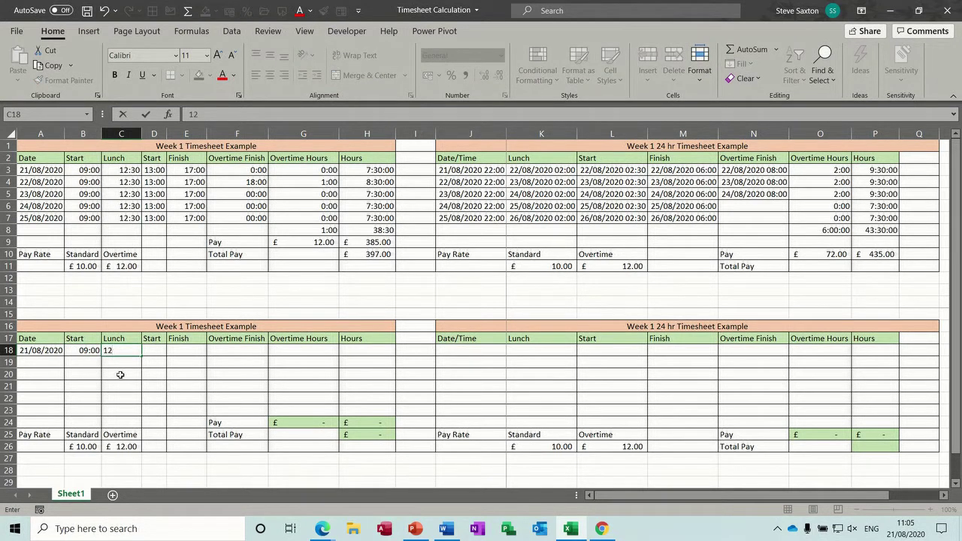
type(":30")
In row 18, enter 13:00 as the start after lunch, 17:00 as finish and 18:00 as overtime finish.
left_click(154, 352)
type("13:00")
left_click(186, 352)
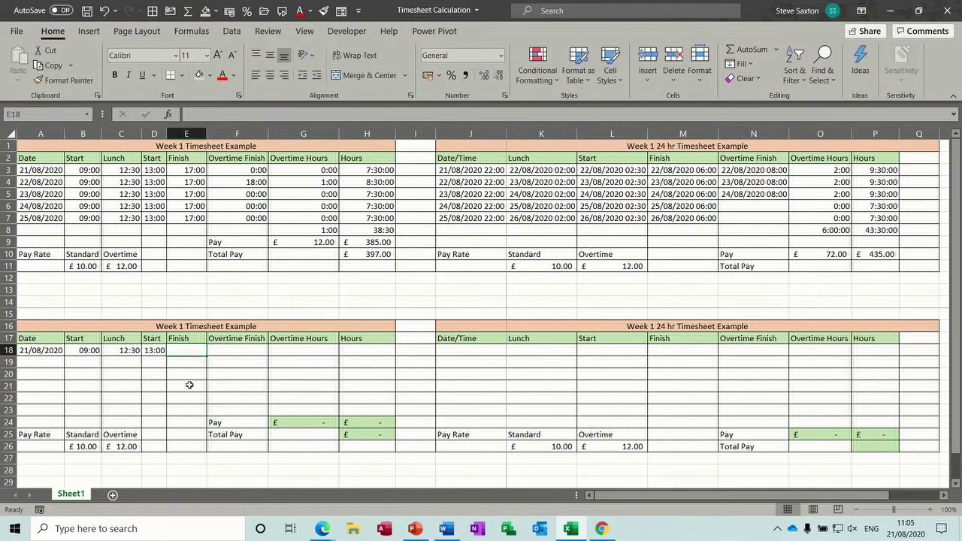
type("17:00")
left_click(235, 355)
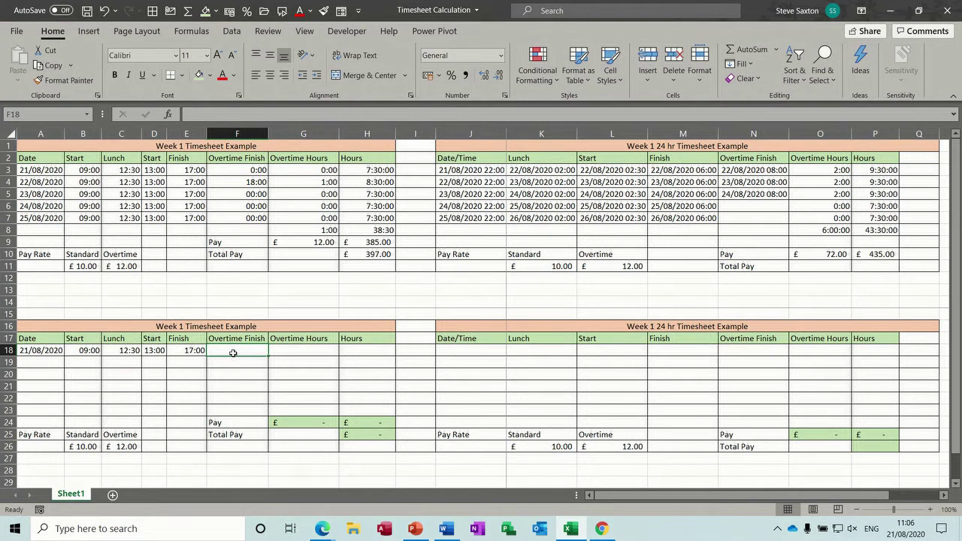
type("18:00")
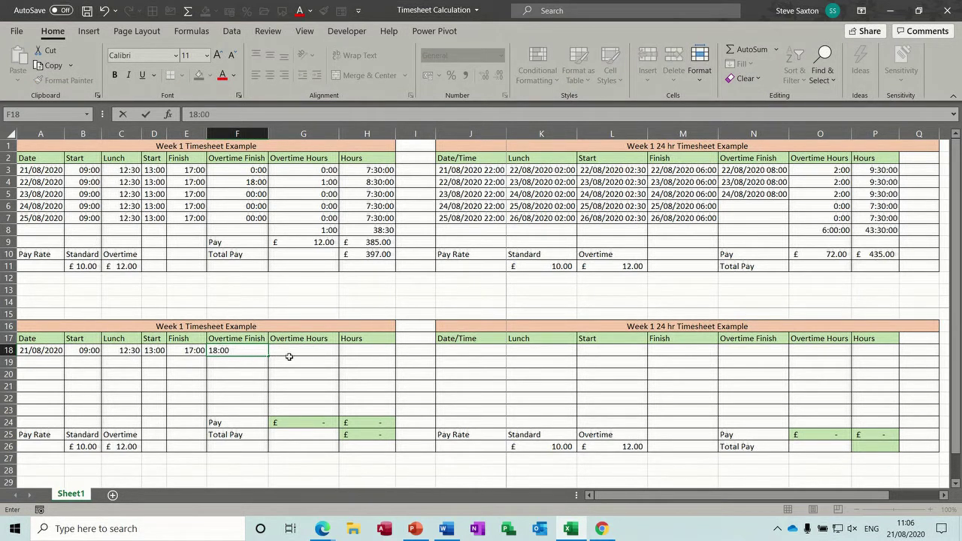
Calculate the overtime hours in G18 of the blank timesheet with the formula =F18-E18.
left_click(313, 352)
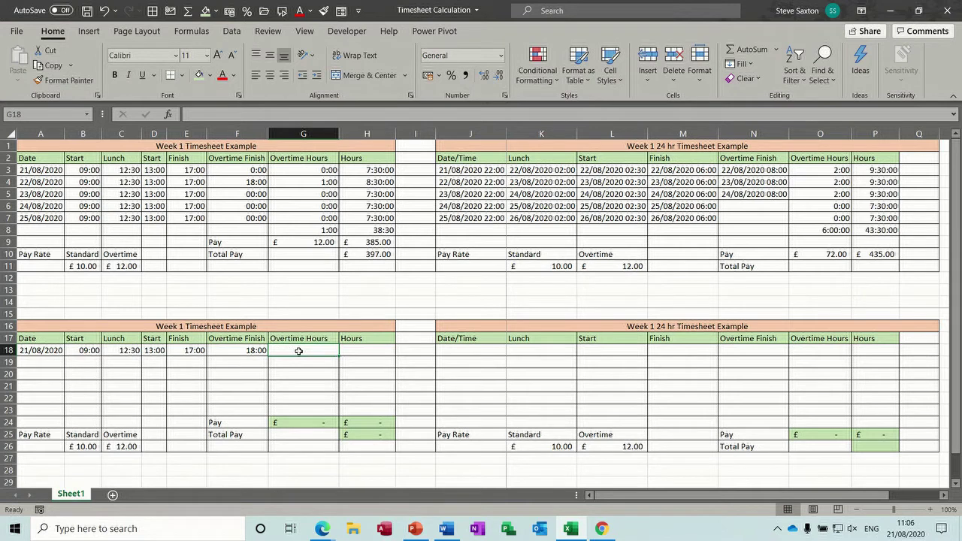
type("=")
left_click(248, 351)
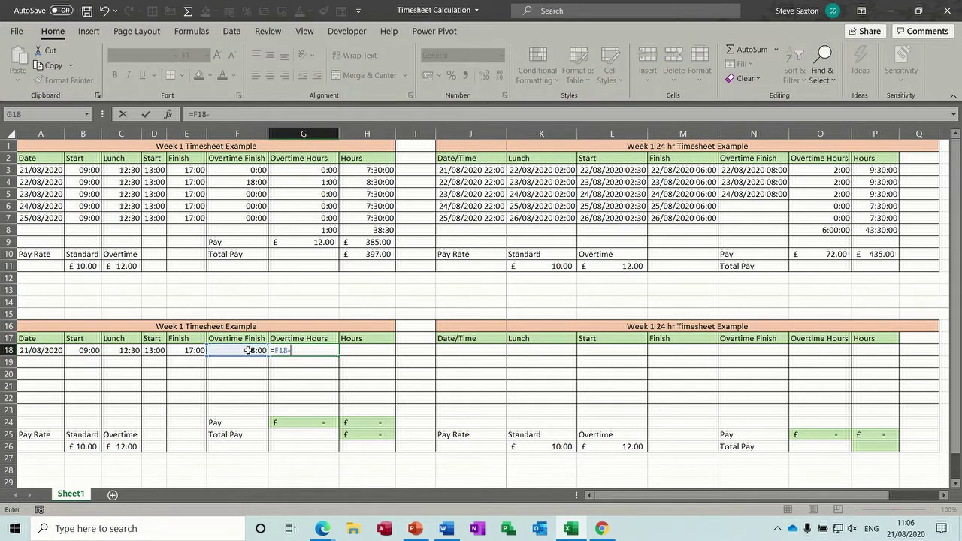
type("-")
left_click(193, 350)
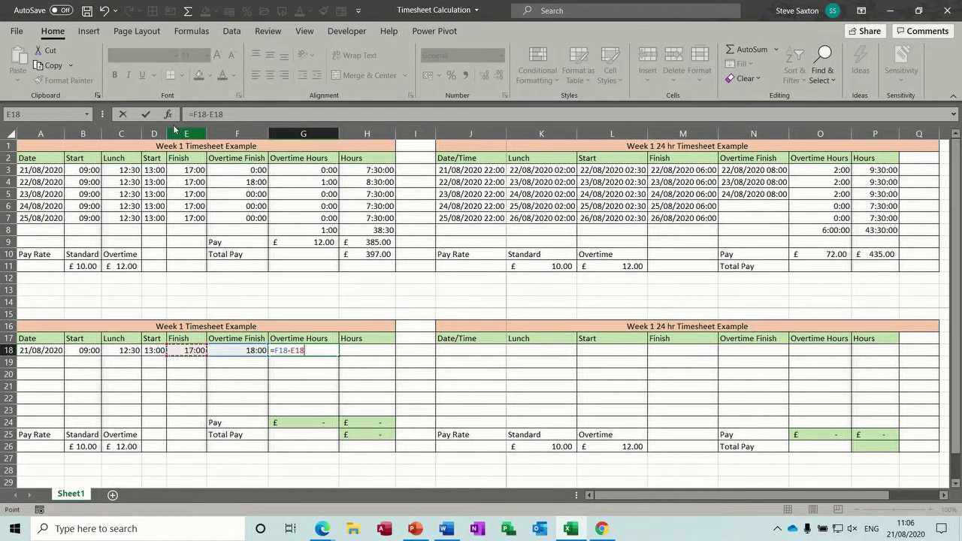
left_click(145, 115)
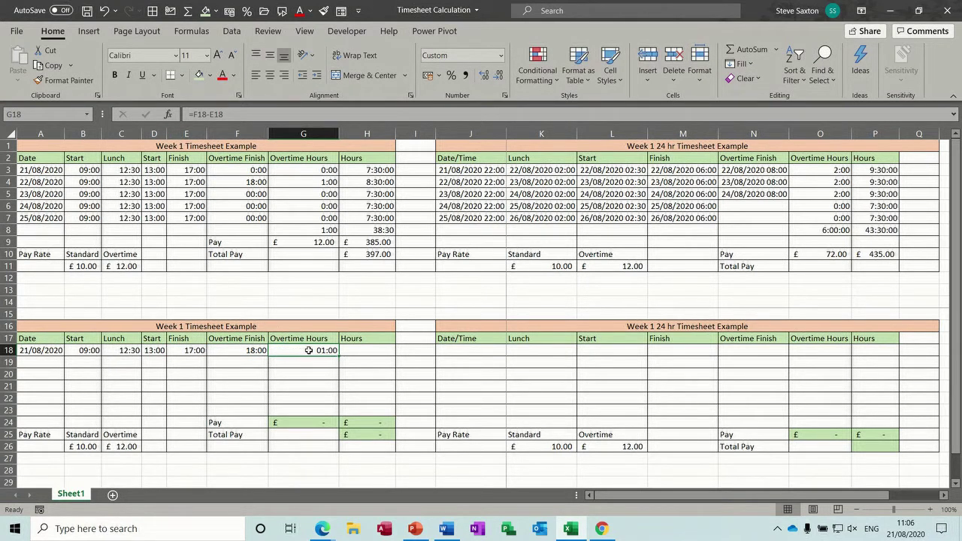
Copy the example's Hours formula from H3 as reference text into G13, with row 18 references: IF(F18=0,C18-B18+E18-D18,C18-B18+E18-D18+F18-E18).
left_click(371, 350)
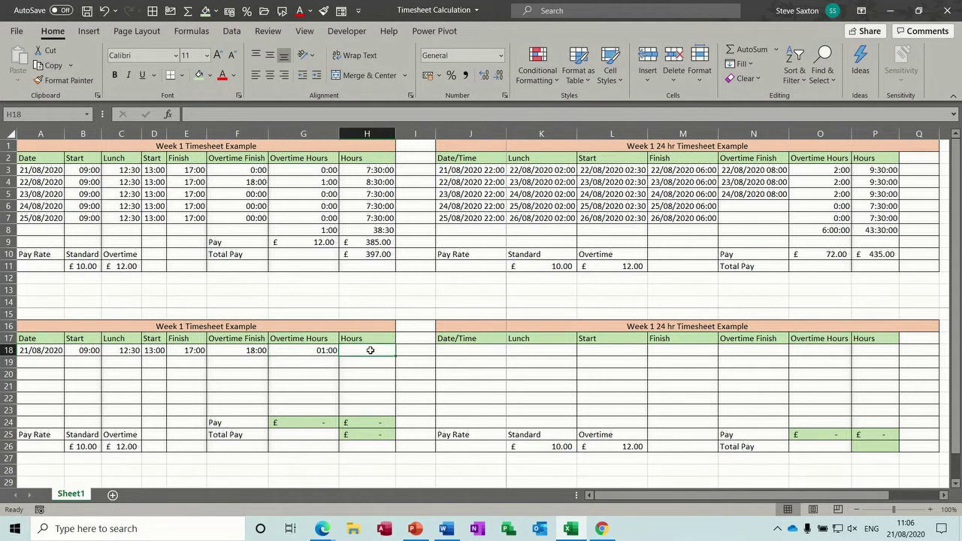
left_click(371, 170)
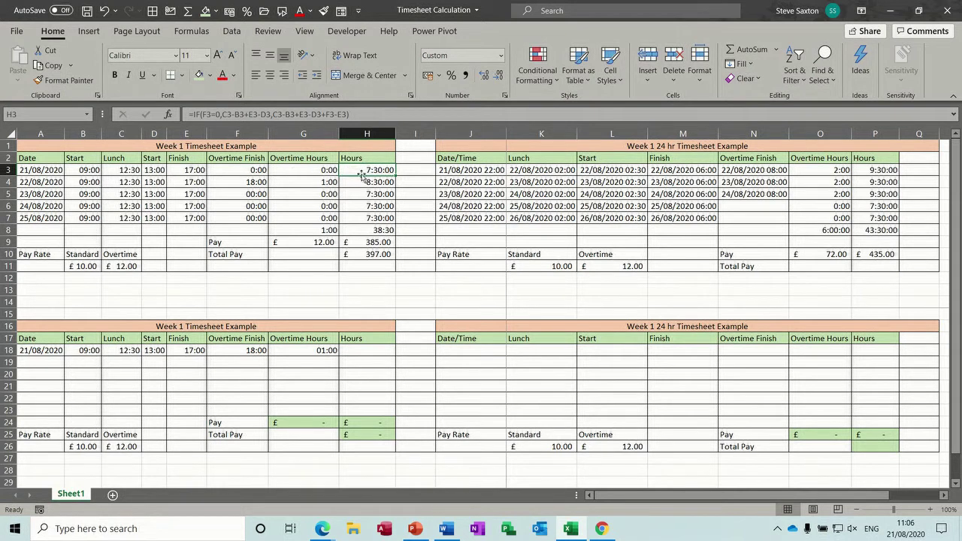
left_click(361, 352)
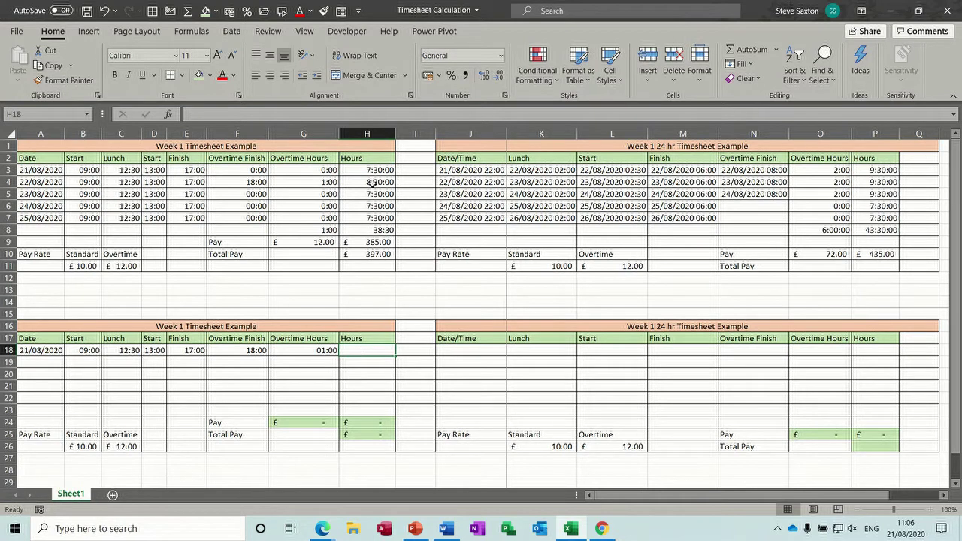
left_click(371, 171)
left_click_drag(349, 113, 202, 114)
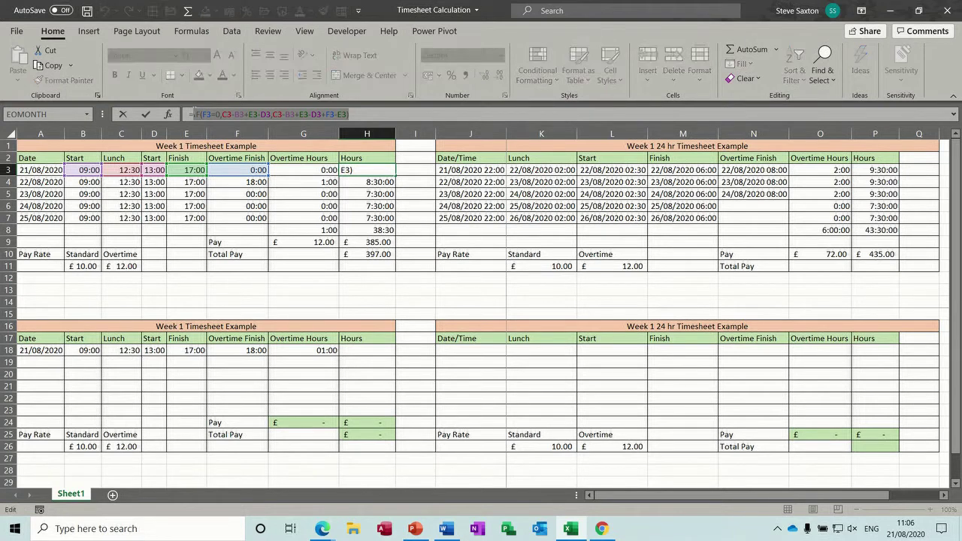
key("ctrl+c")
left_click(143, 115)
left_click(290, 289)
key("ctrl+v")
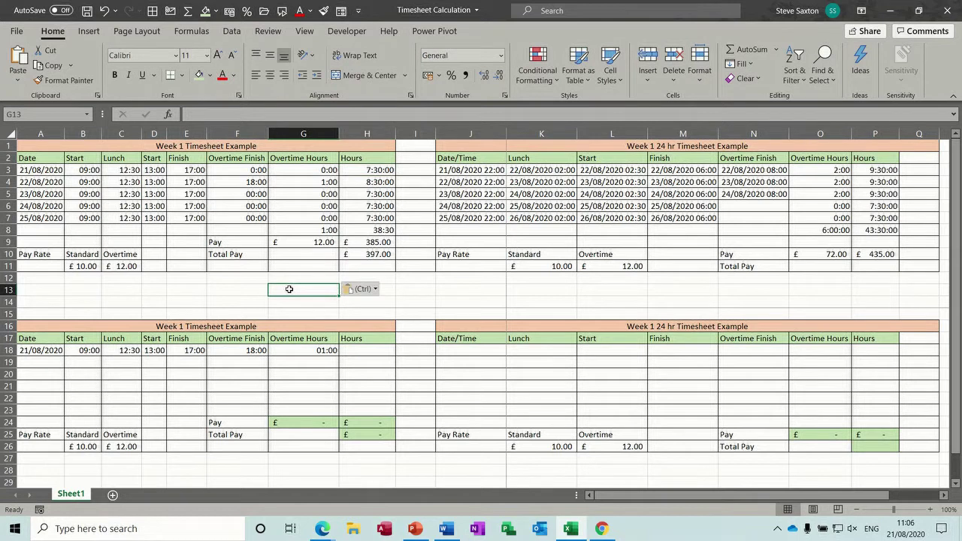
key("Return")
Clear the overtime hours formula in G18 and check the example's overtime formula in G3.
left_click(304, 351)
key("Delete")
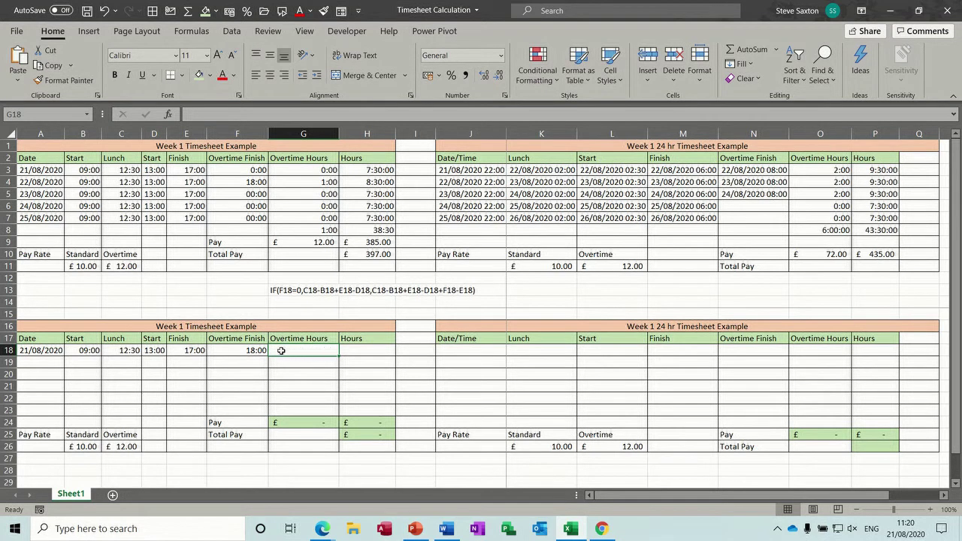
left_click(304, 171)
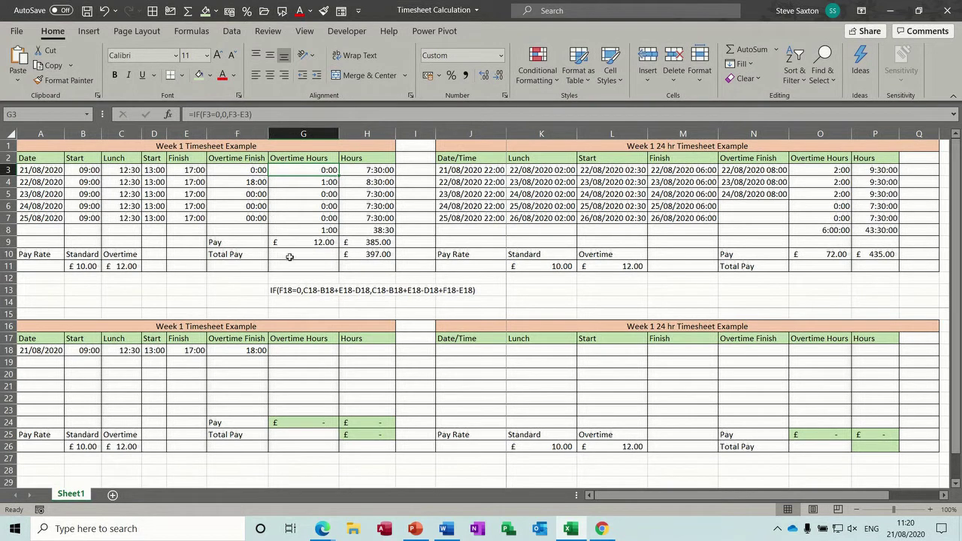
Enter the formula =IF(F18=0,0,F18-E18) in overtime hours cell G18.
left_click(305, 351)
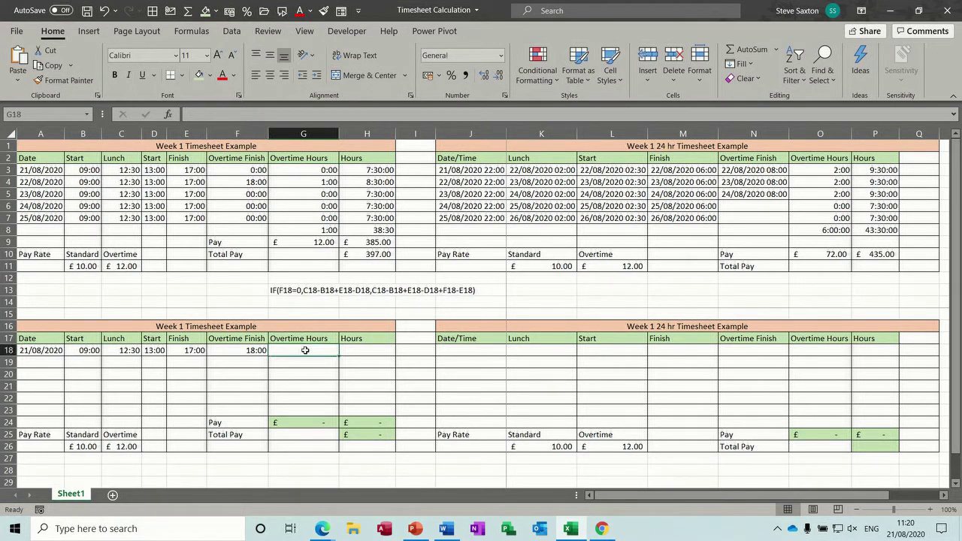
type("=if")
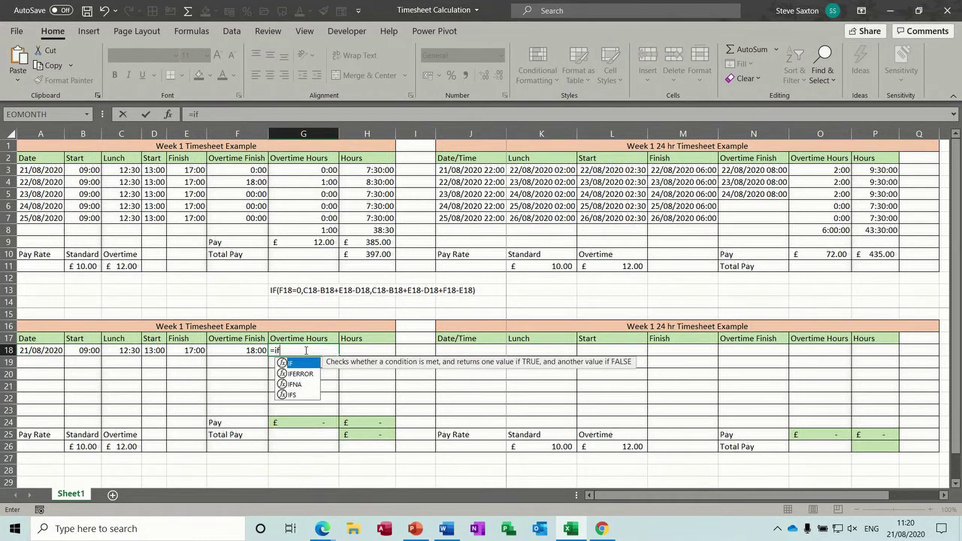
type("(")
left_click(240, 352)
type("=0,0")
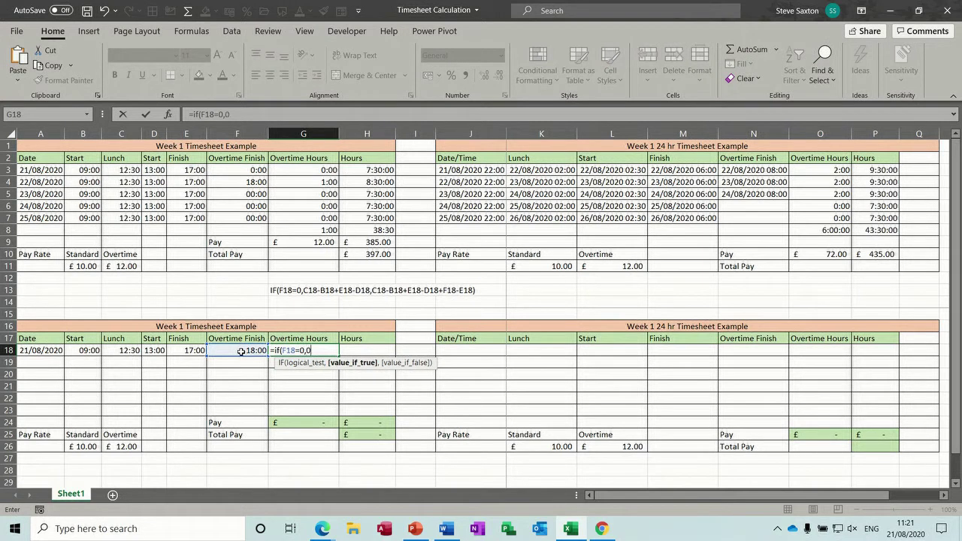
type(",")
left_click(241, 351)
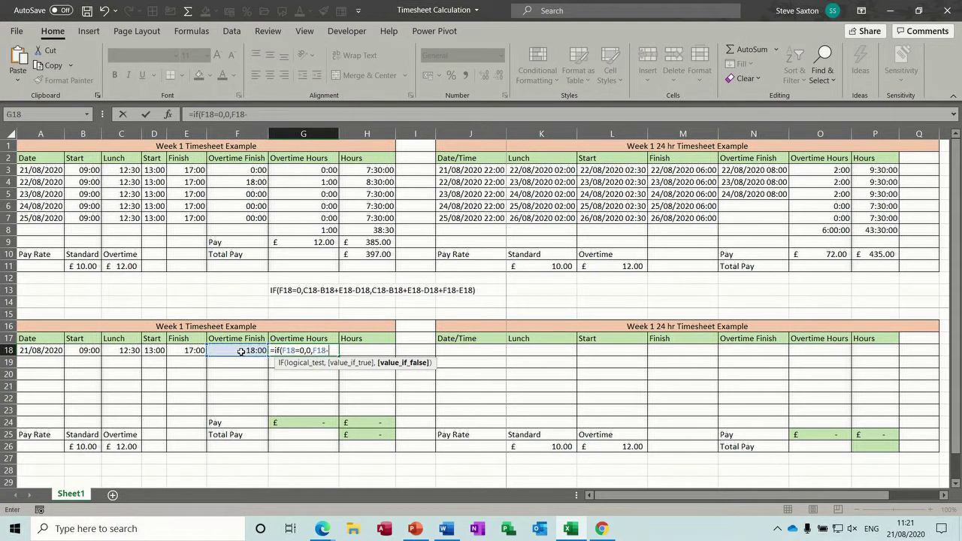
type("-")
left_click(180, 351)
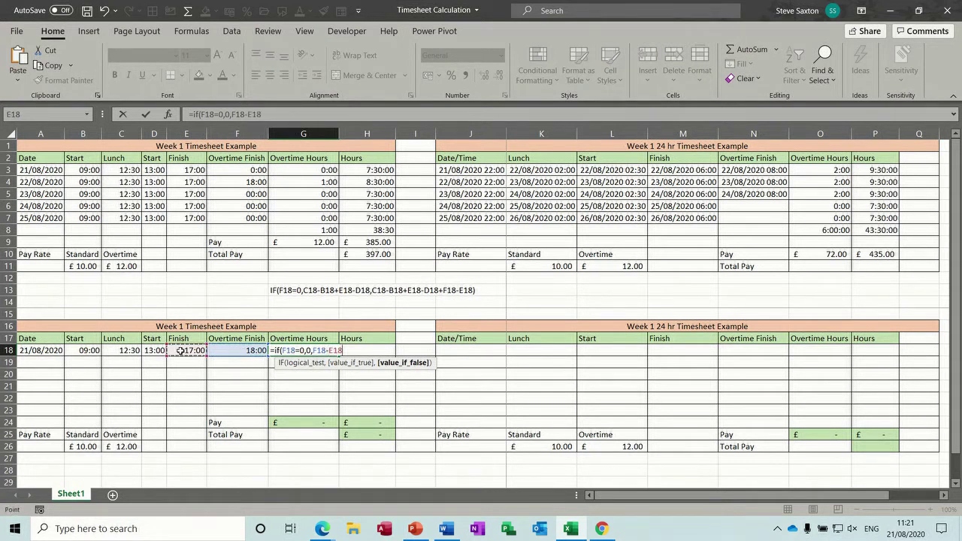
type(")")
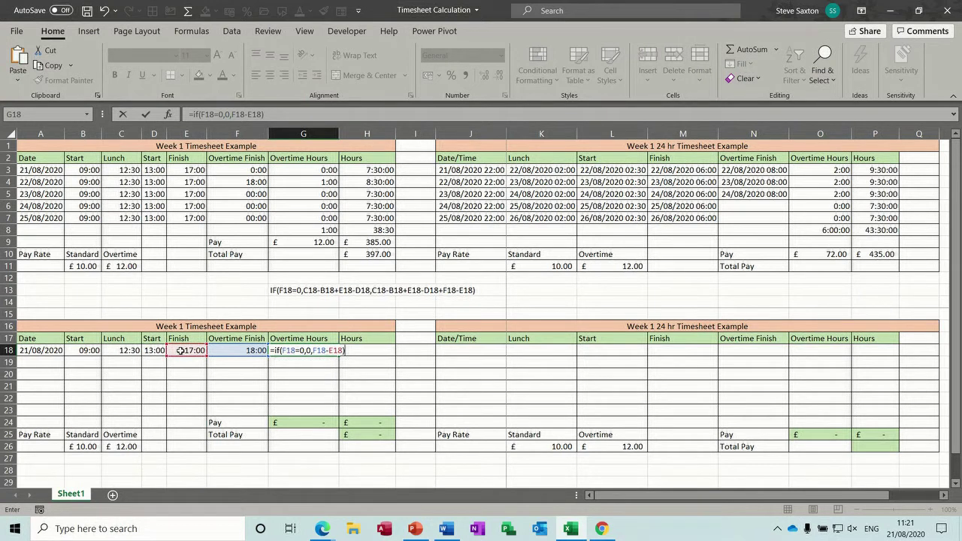
left_click(145, 115)
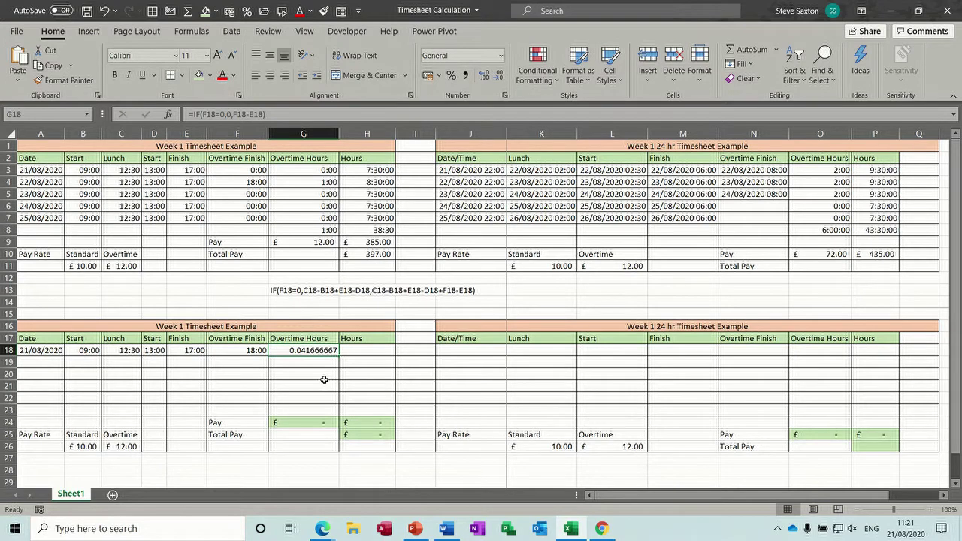
Apply the custom number format [h]:mm:ss to G18 and fill the overtime formula down through G22.
key("ctrl+1")
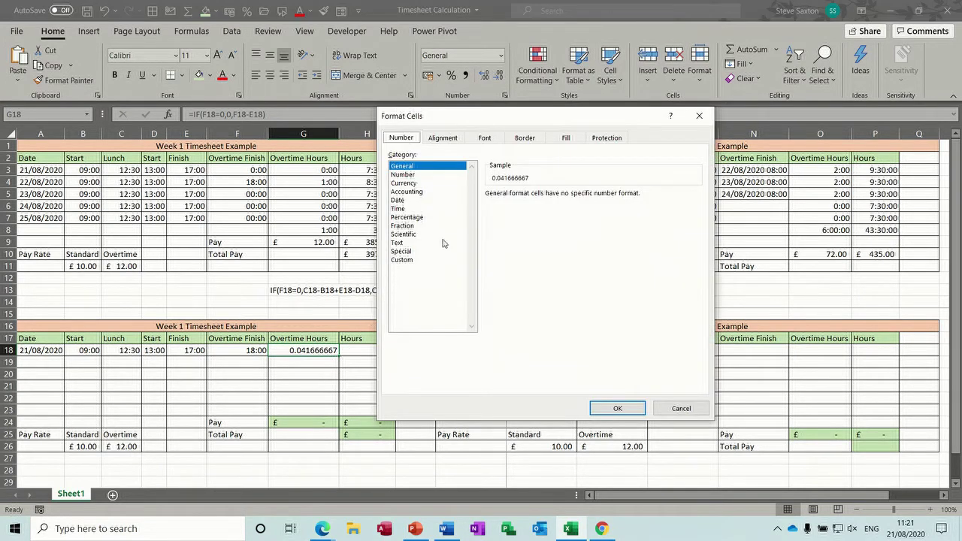
left_click(402, 260)
left_click_drag(698, 246, 697, 291)
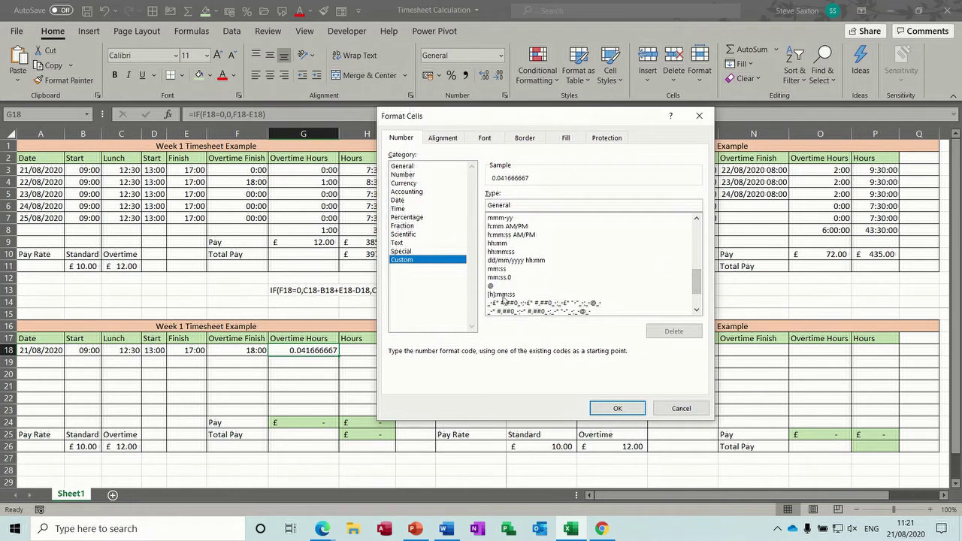
left_click(504, 294)
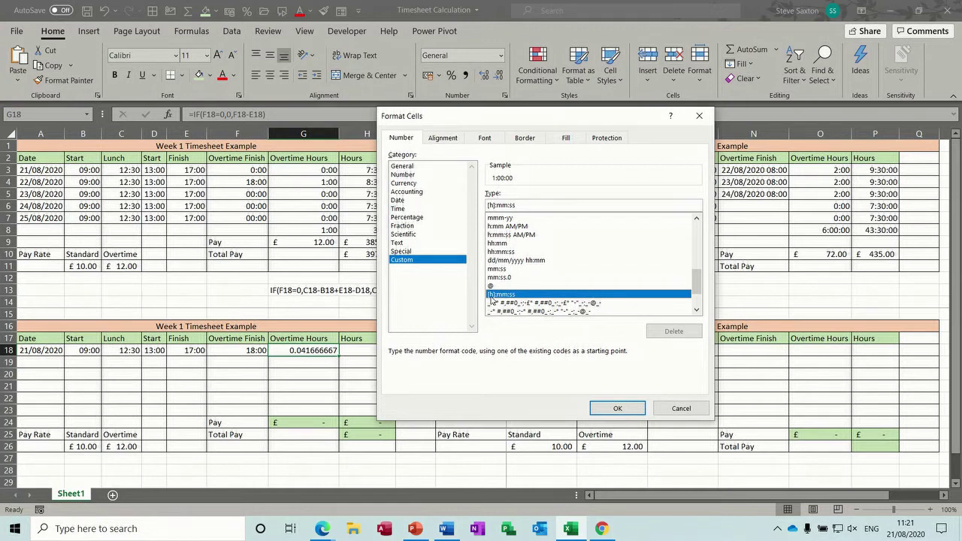
left_click(611, 409)
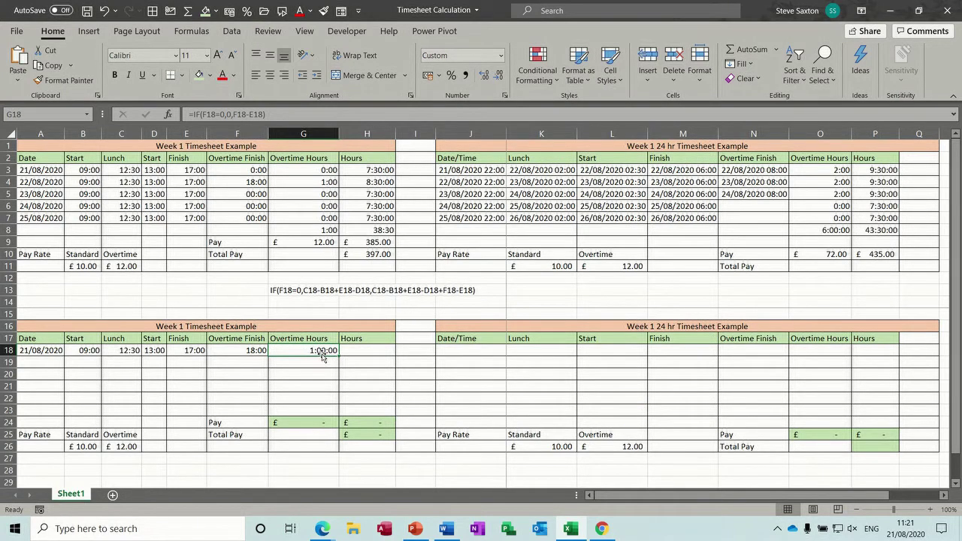
left_click_drag(339, 357, 338, 406)
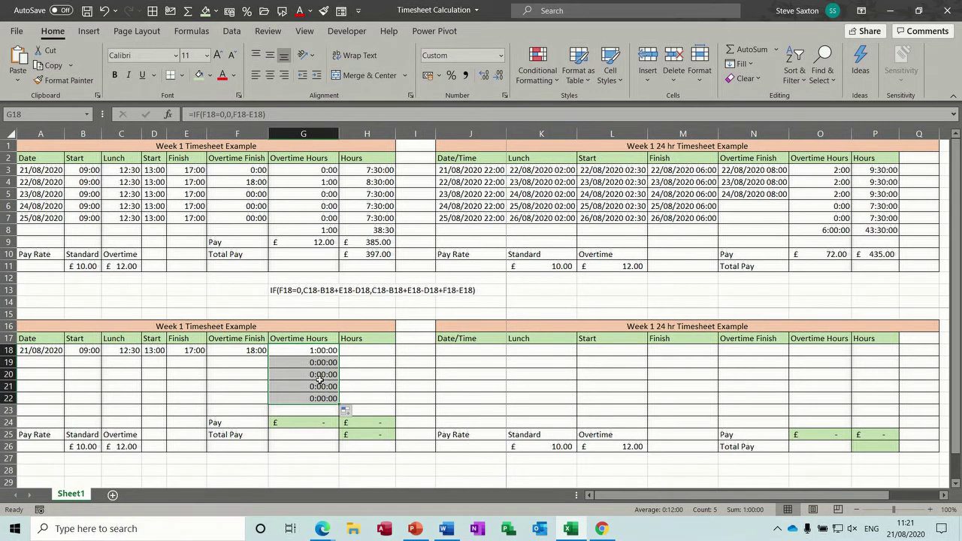
Start an IF formula in Hours cell H18 that tests F18=0 and returns C18-B18+E18-D18 if true.
left_click(367, 352)
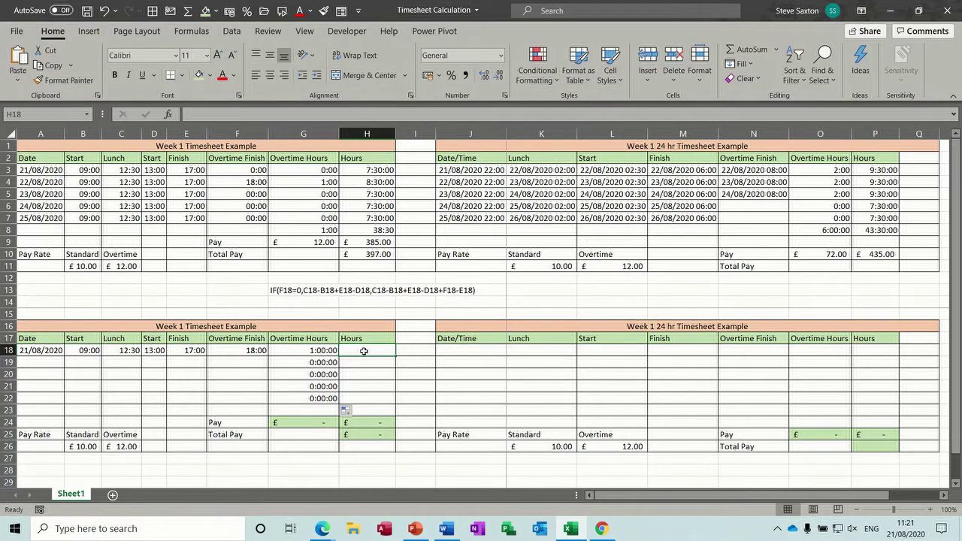
type("=if(")
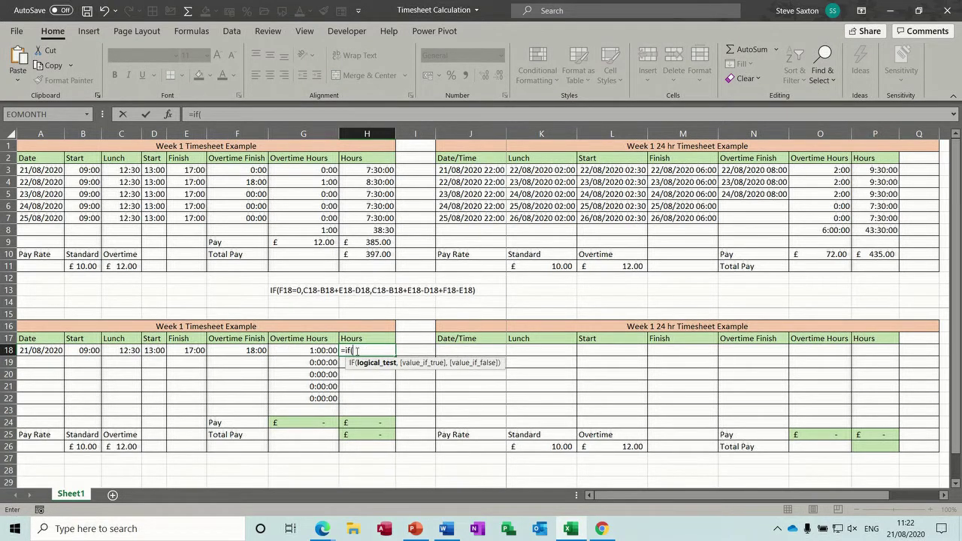
left_click(242, 353)
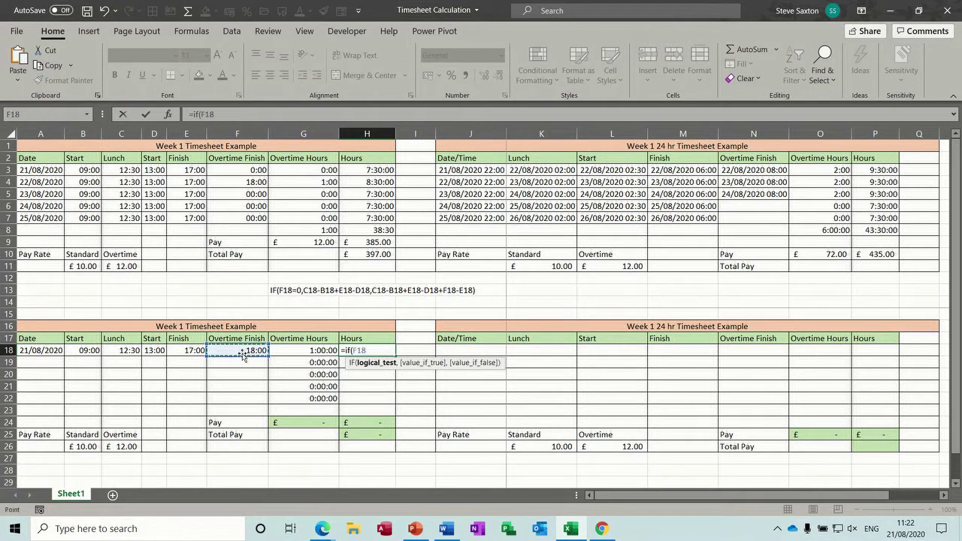
type("=0,")
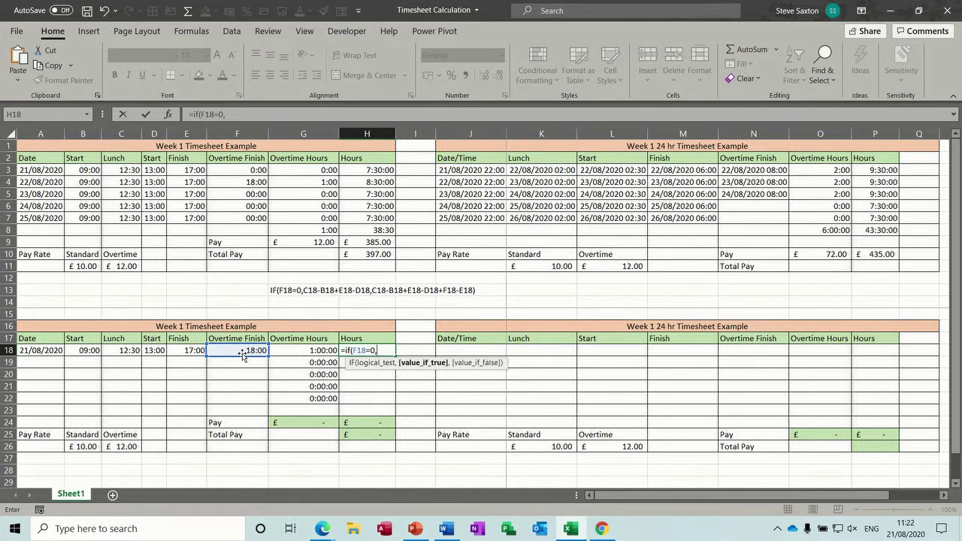
left_click(121, 352)
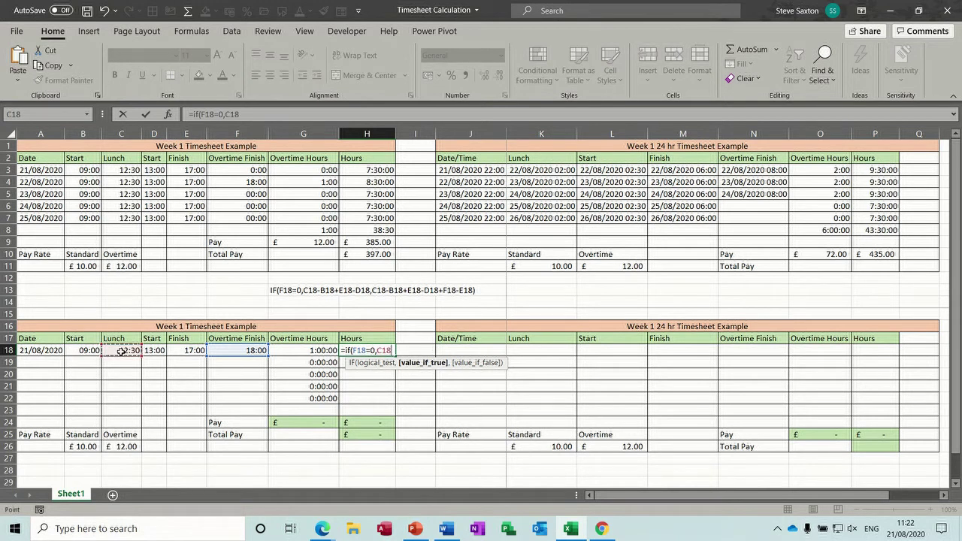
type("-")
left_click(81, 352)
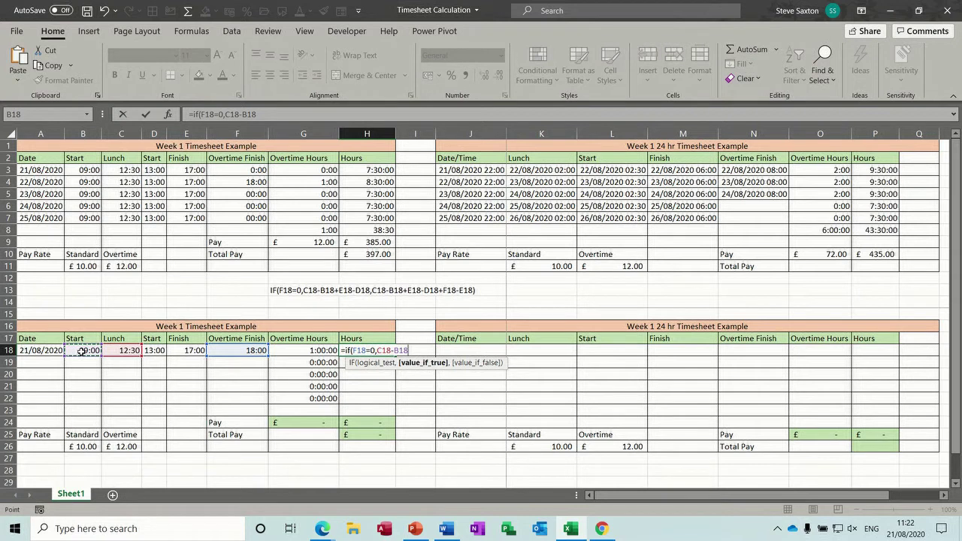
type("+")
left_click(187, 351)
type("-")
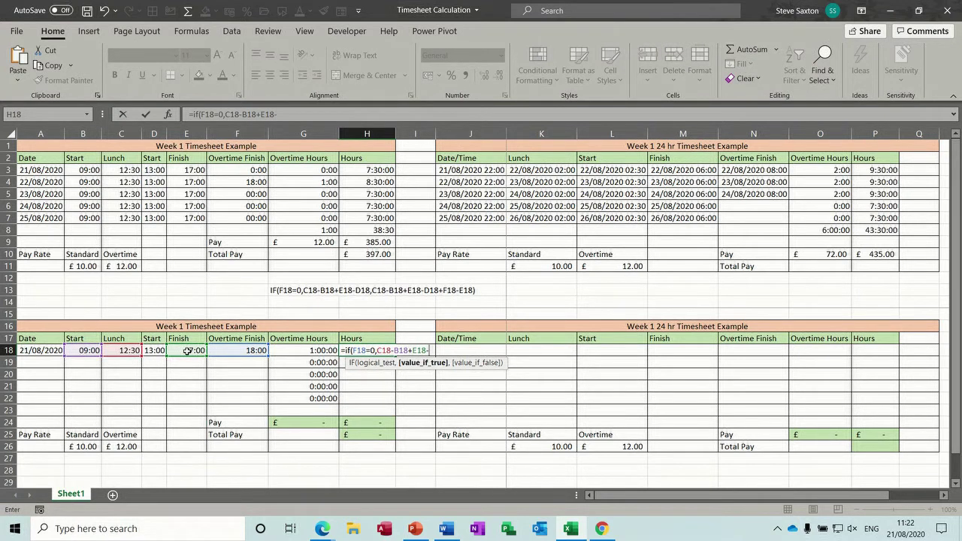
left_click(153, 351)
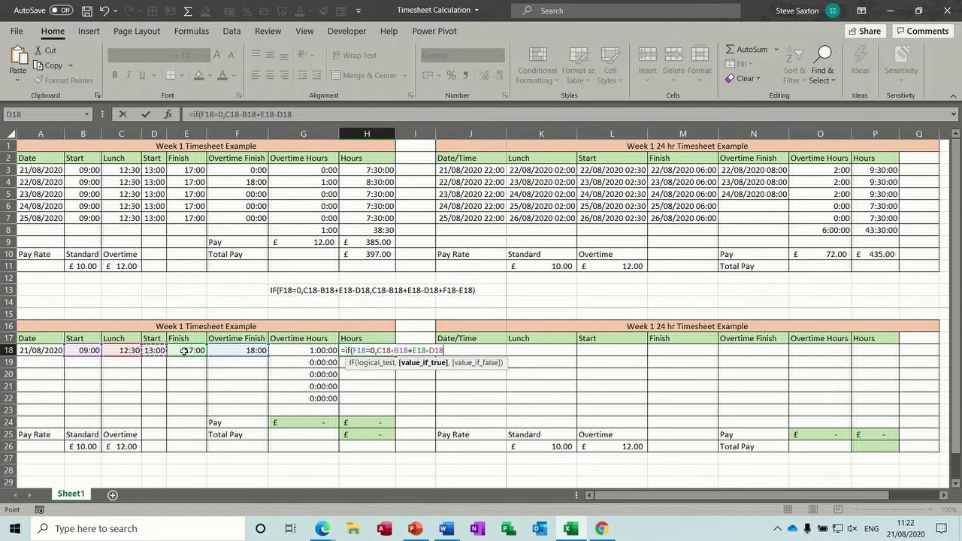
Complete the Hours formula in H18 with C18-B18+E18-D18+F18-E18 as the value if false, and enter it.
type(",")
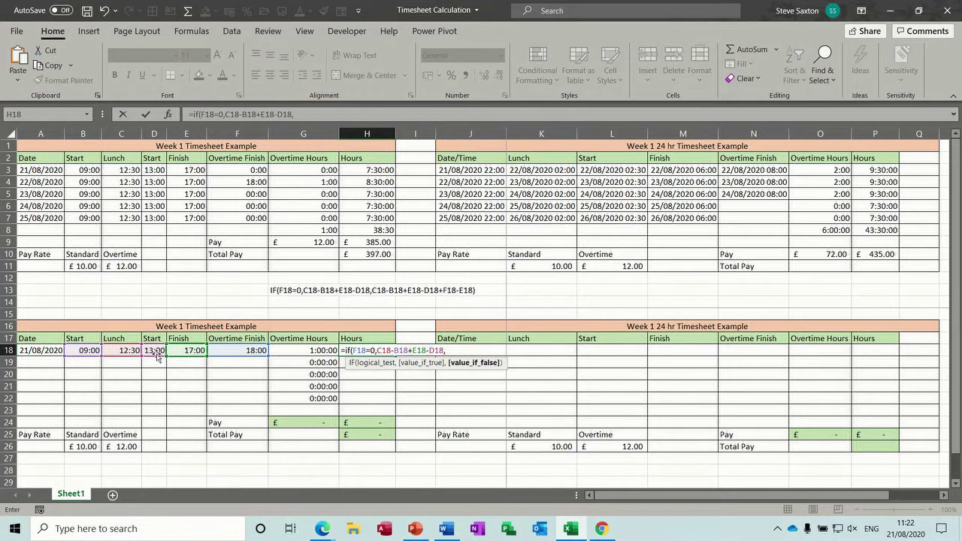
left_click(121, 351)
type("-")
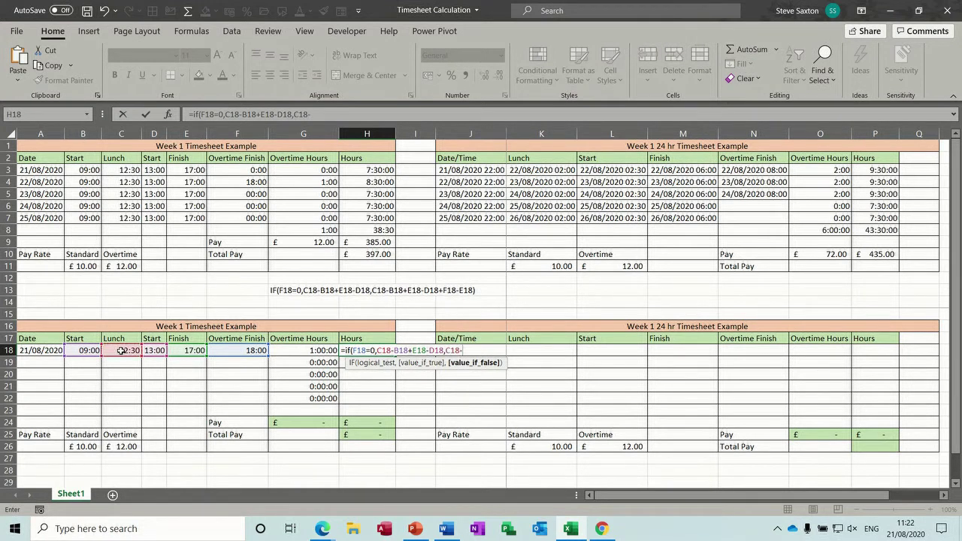
left_click(91, 351)
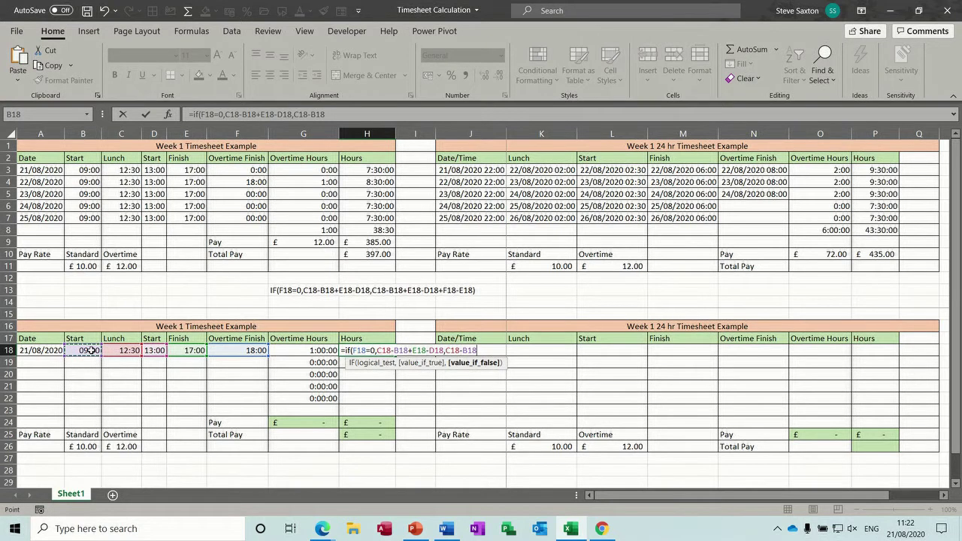
type("+")
left_click(182, 351)
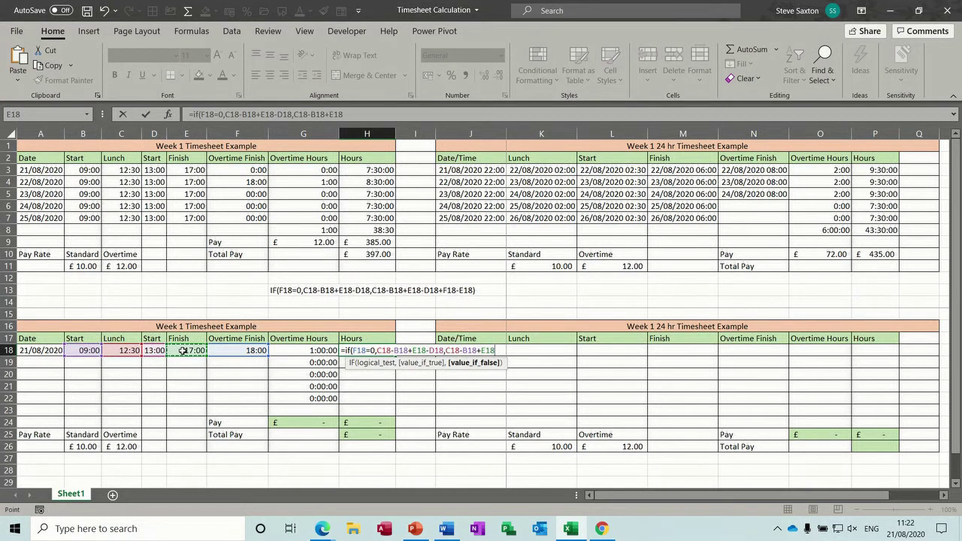
type("-")
left_click(153, 351)
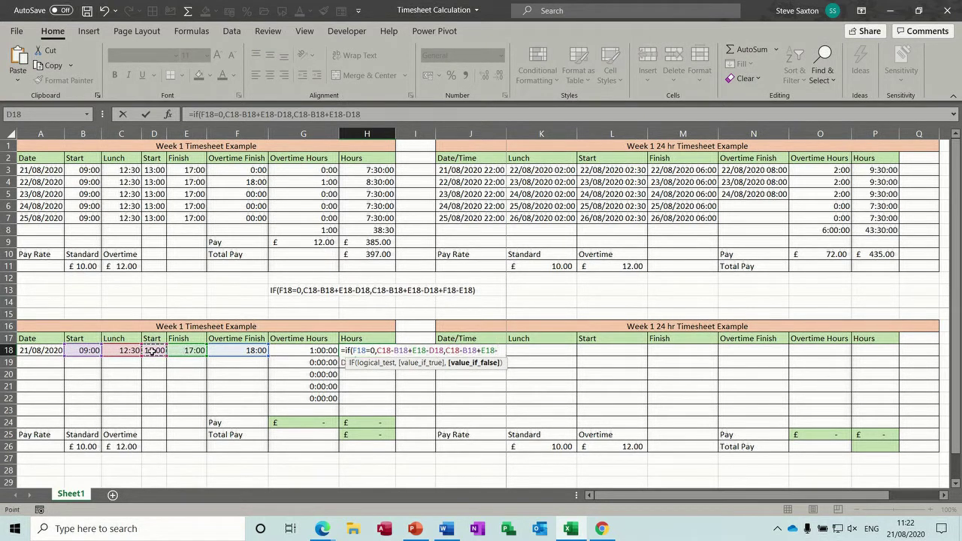
type("+")
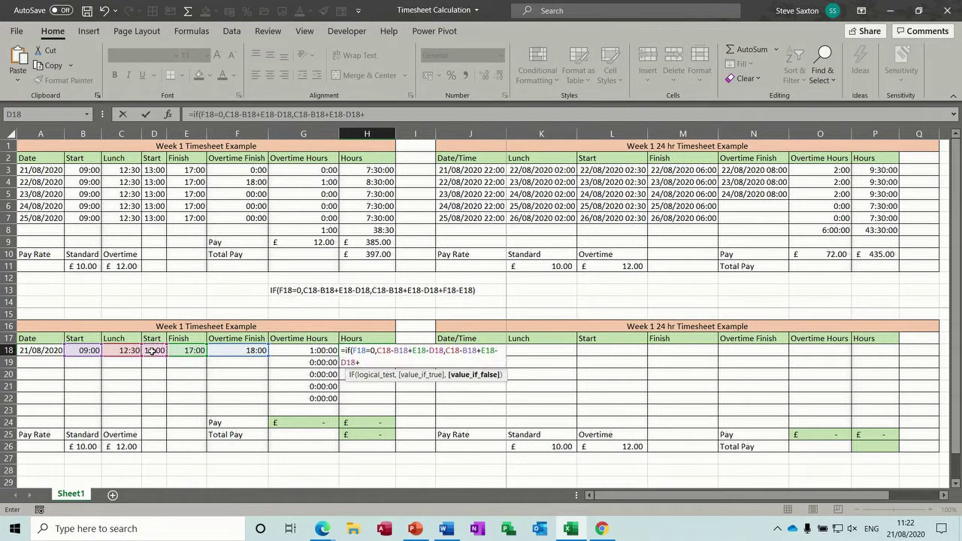
left_click(233, 350)
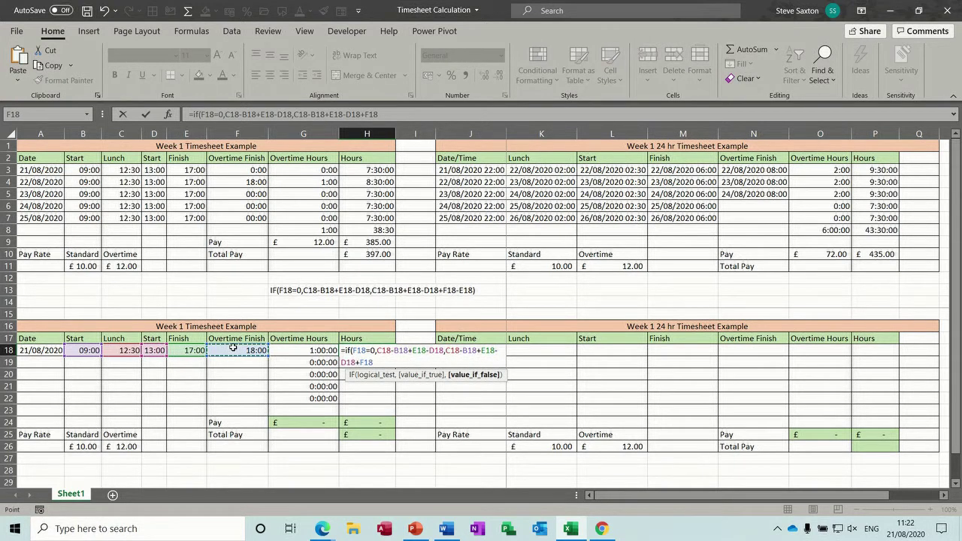
type("-")
left_click(195, 351)
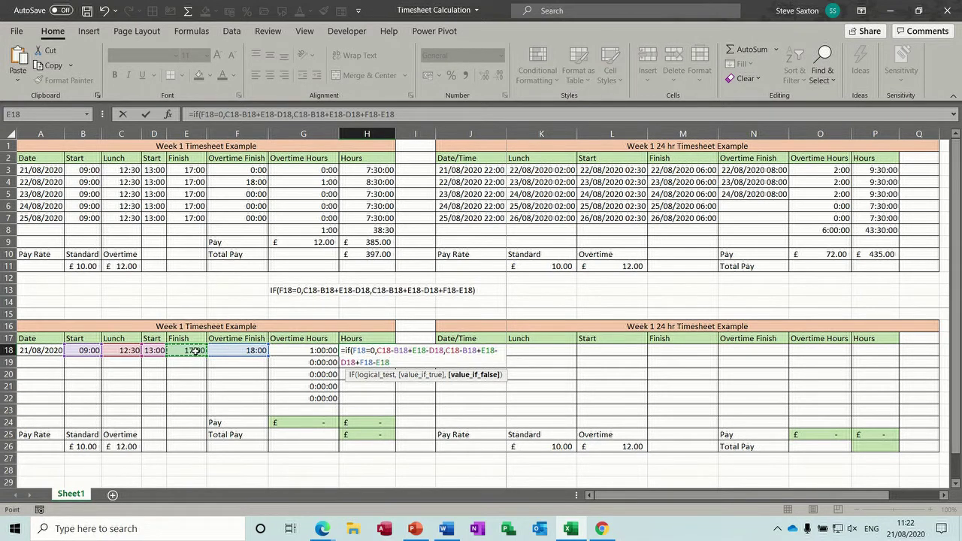
type(")")
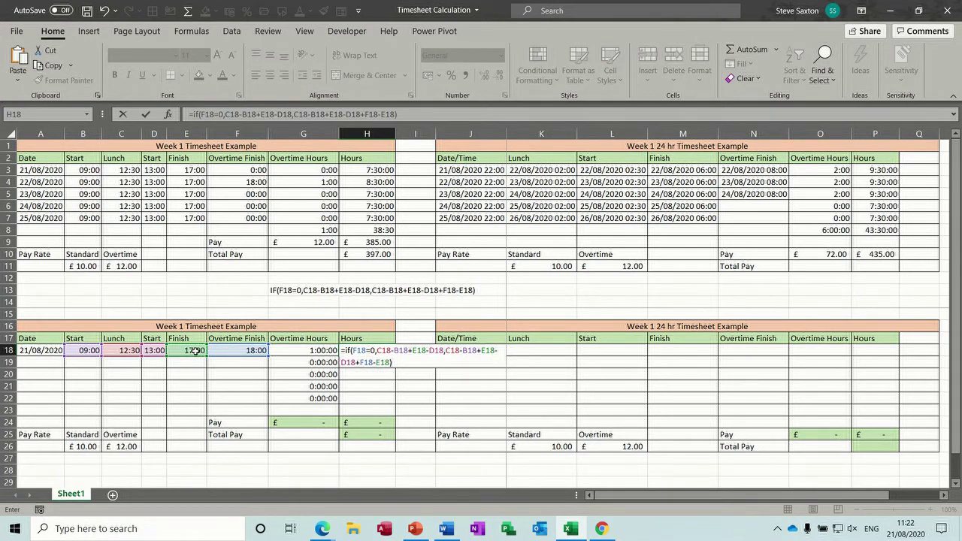
left_click(146, 114)
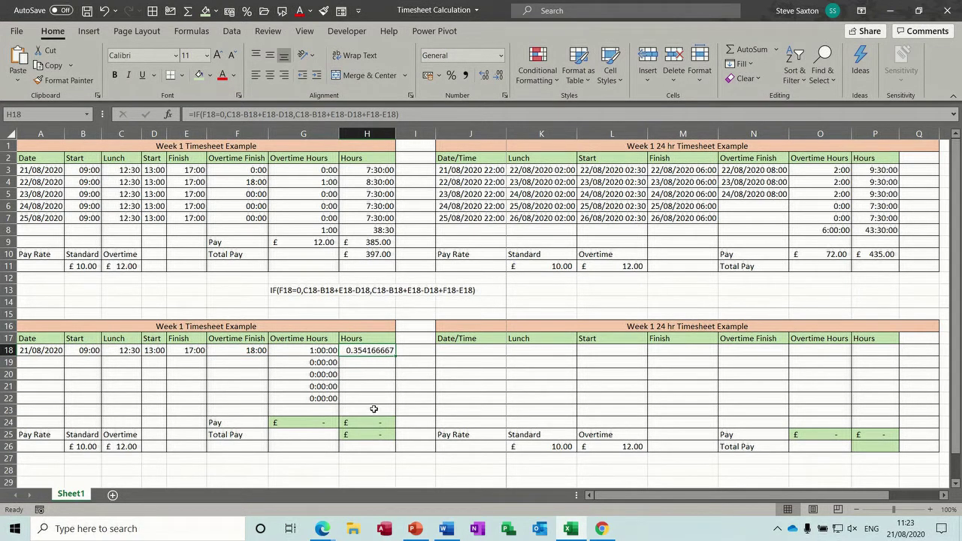
Apply the custom number format [h]:mm:ss to Hours cell H18.
key("ctrl+1")
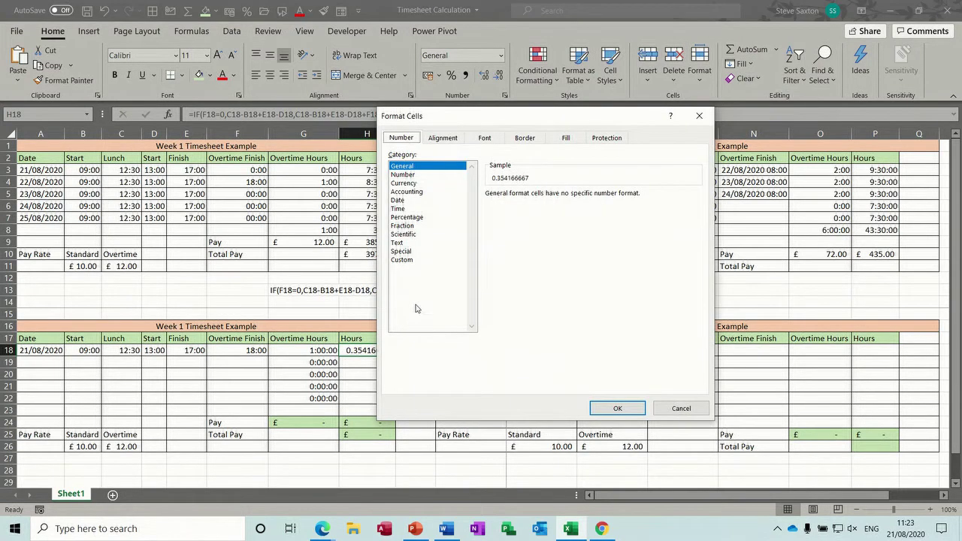
left_click(407, 260)
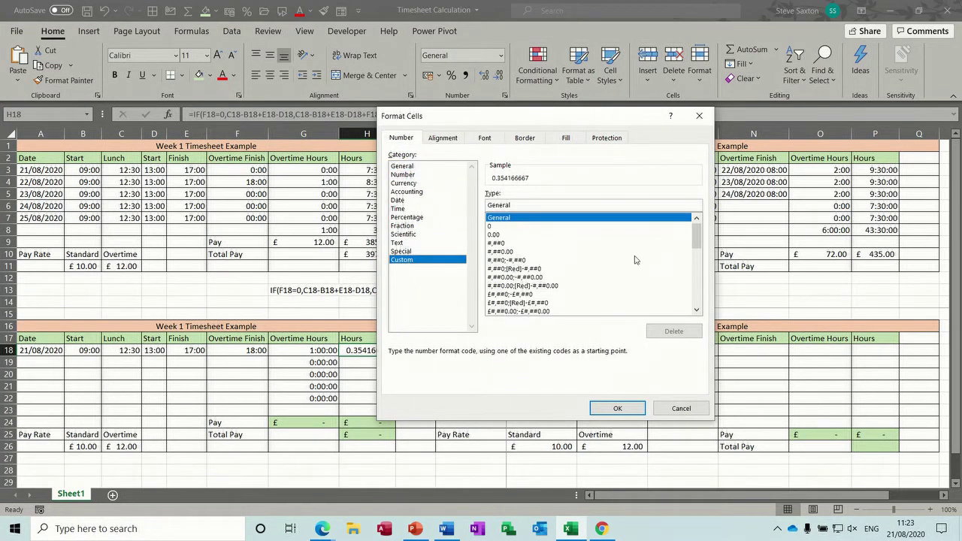
left_click_drag(697, 237, 700, 289)
left_click(511, 286)
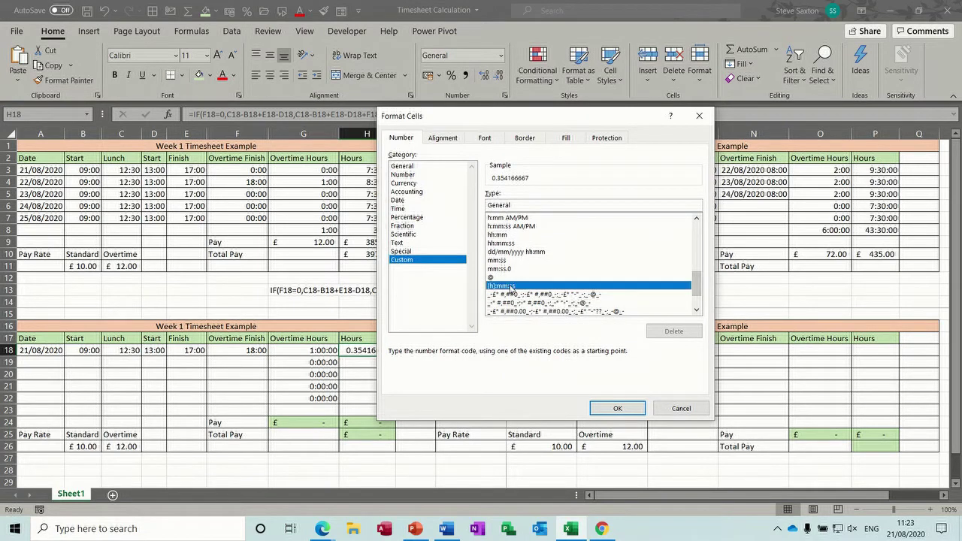
left_click(613, 409)
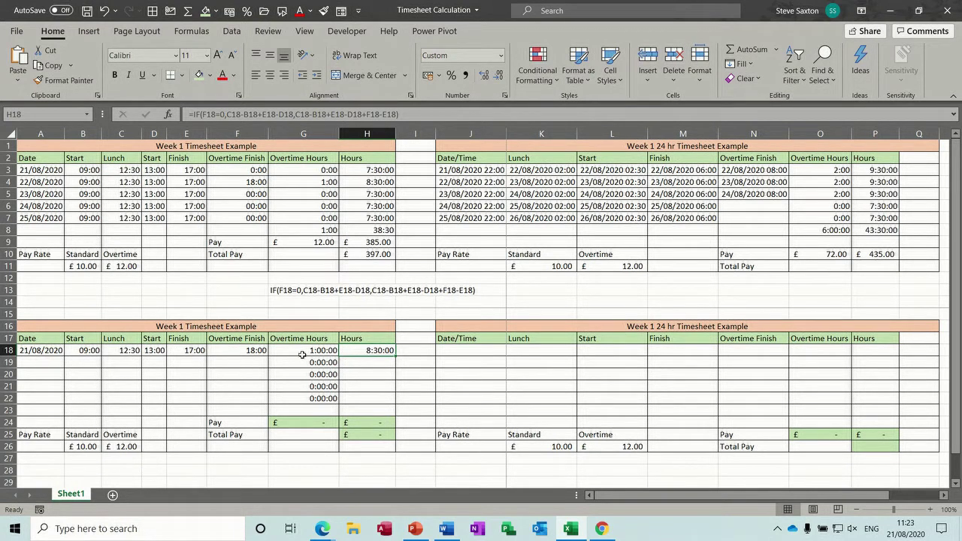
Test the row 18 formulas by setting the overtime finish in F18 to 0, and undo the entry.
left_click(223, 351)
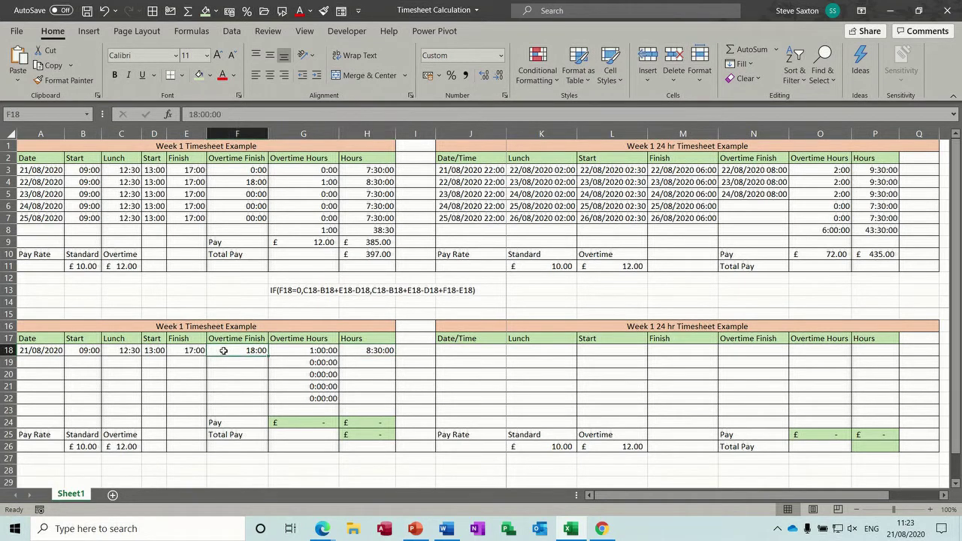
type("0")
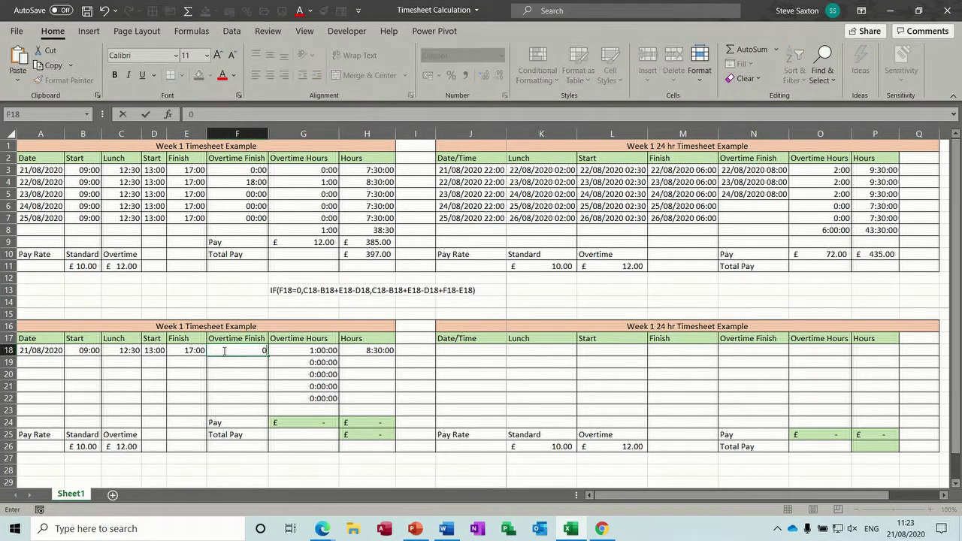
key("Return")
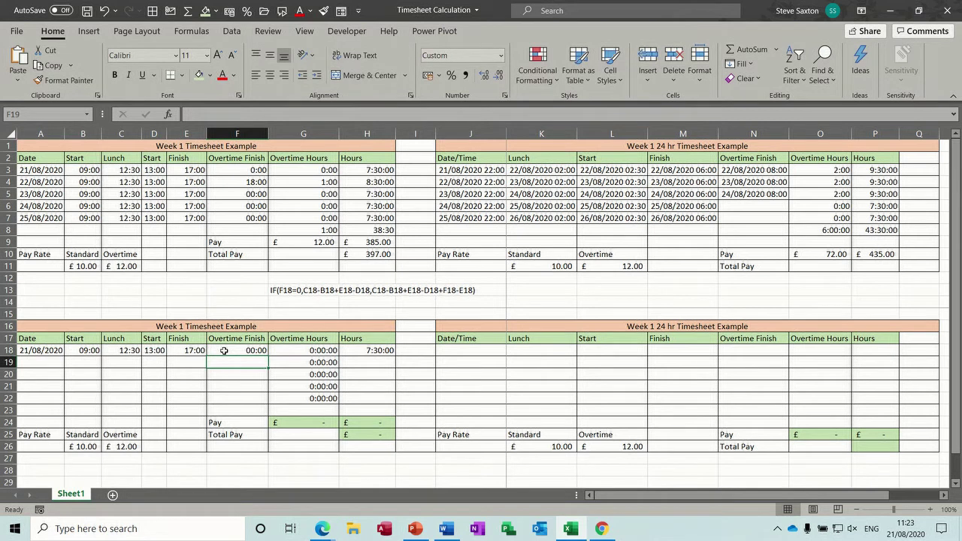
key("ctrl+z")
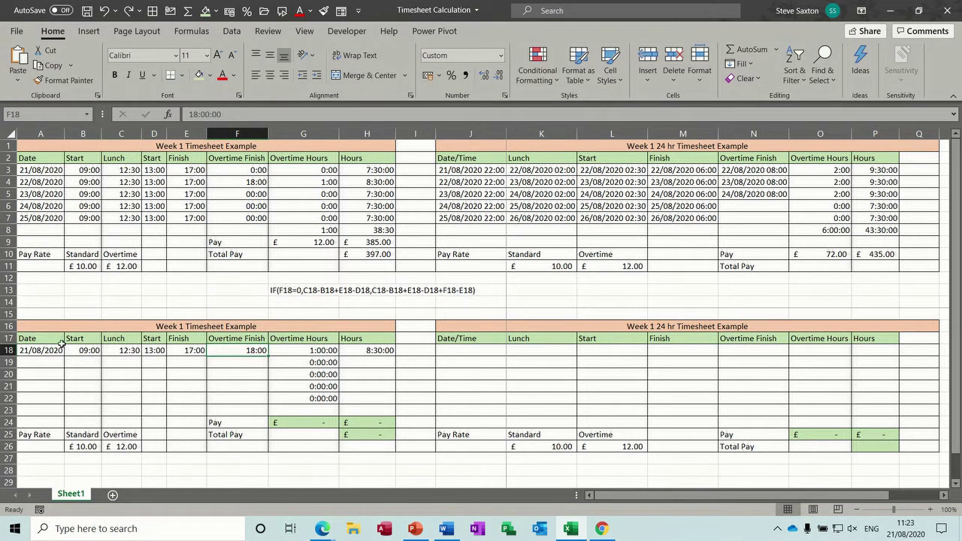
Fill the date and times in A18:E18 down through row 22 and set the overtime finish in F18 to 0.
left_click_drag(36, 350, 200, 404)
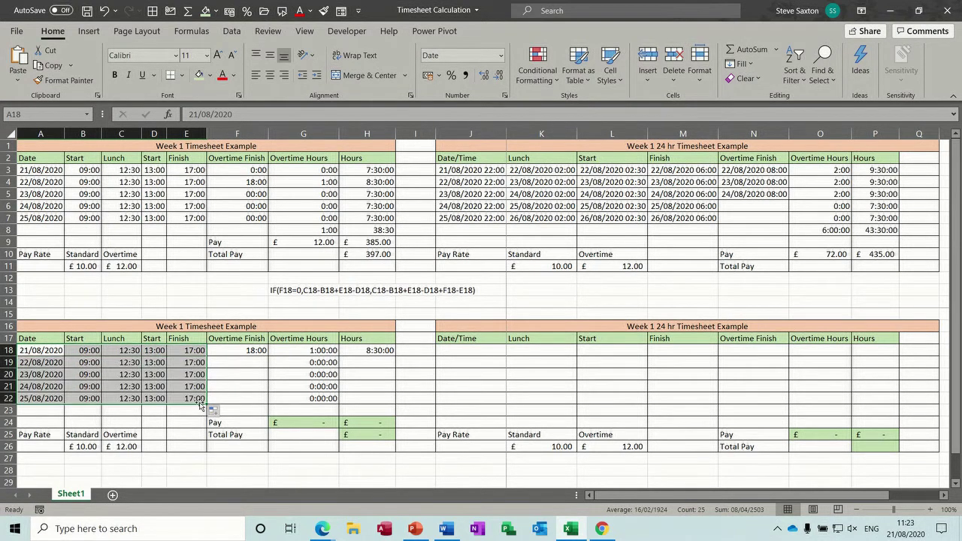
left_click(256, 352)
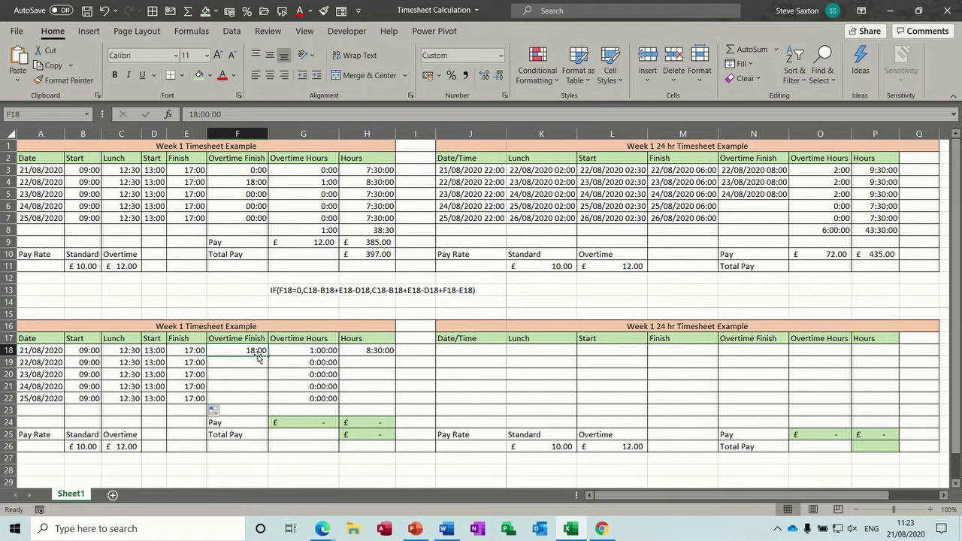
type("0")
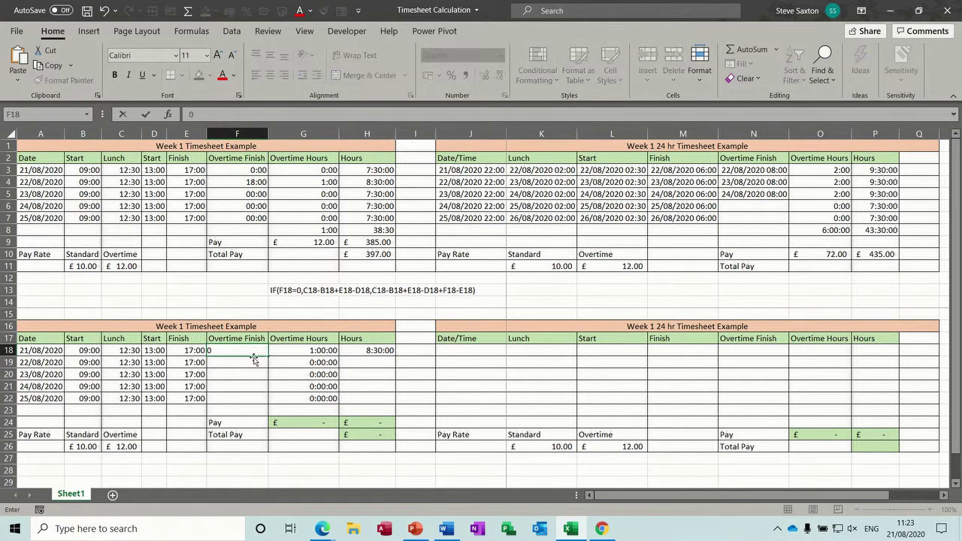
key("Return")
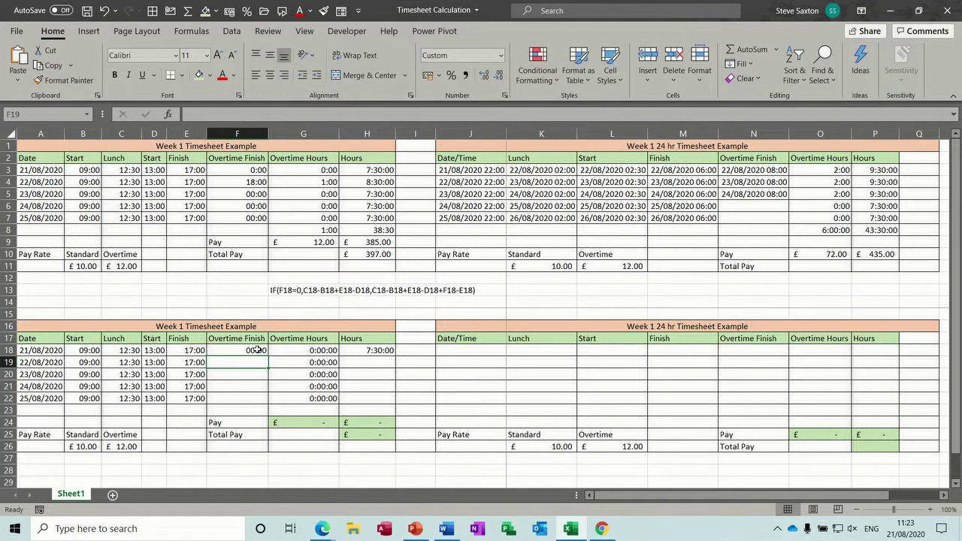
Fill the overtime finish from F18 down through F22 and refill the overtime hours formula from G18 through G22.
left_click(255, 351)
left_click_drag(270, 355, 263, 403)
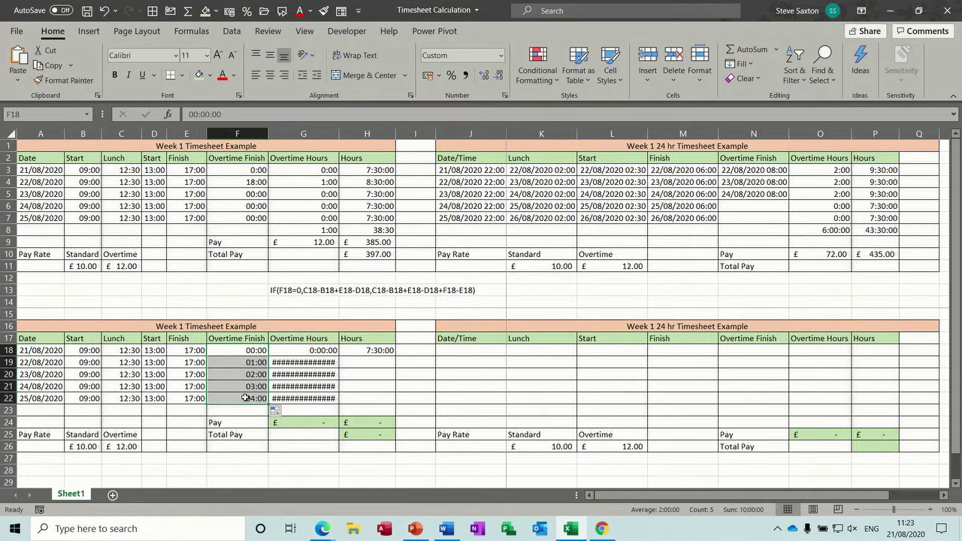
left_click(322, 351)
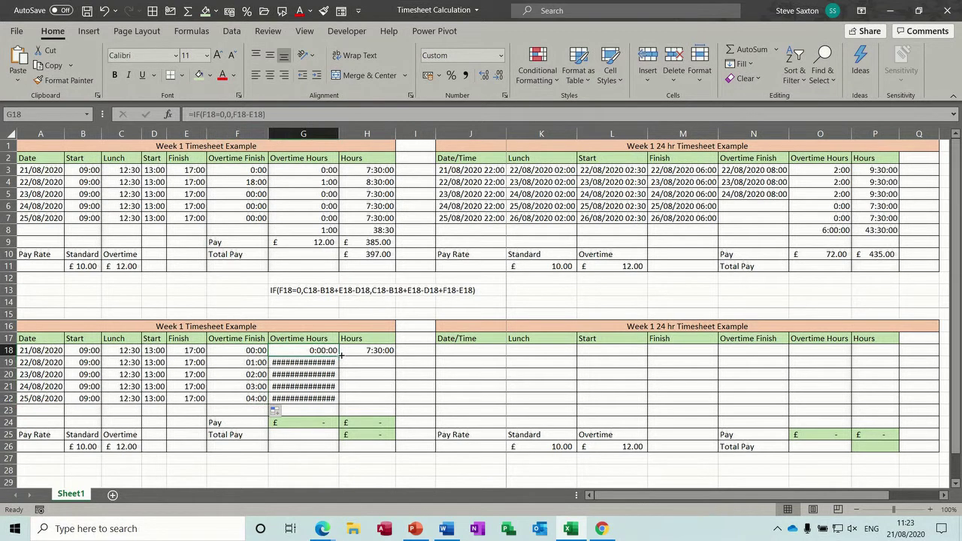
left_click_drag(340, 355, 339, 402)
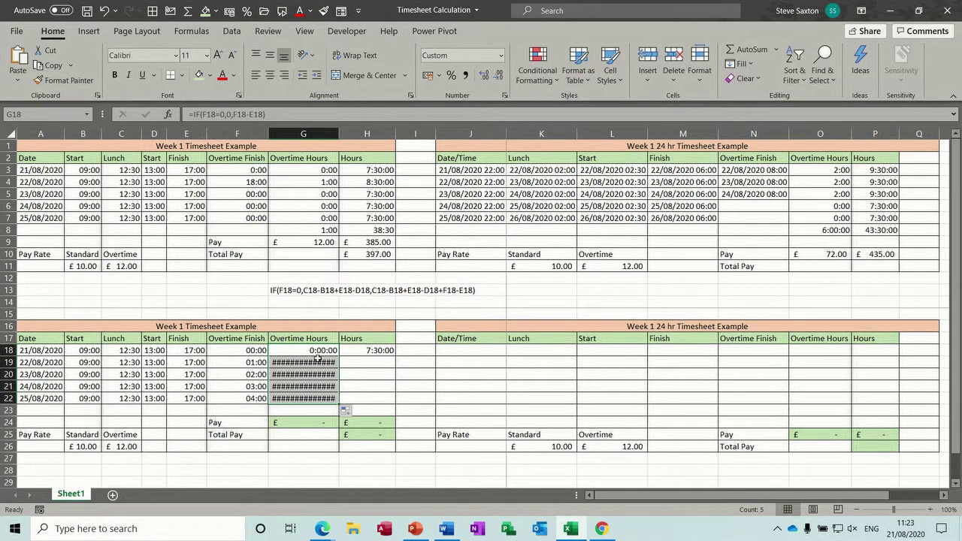
Try to fix the hash-mark display in G19:G22 by copying G18's format onto the cells and widening column G.
left_click(317, 360)
key("Down")
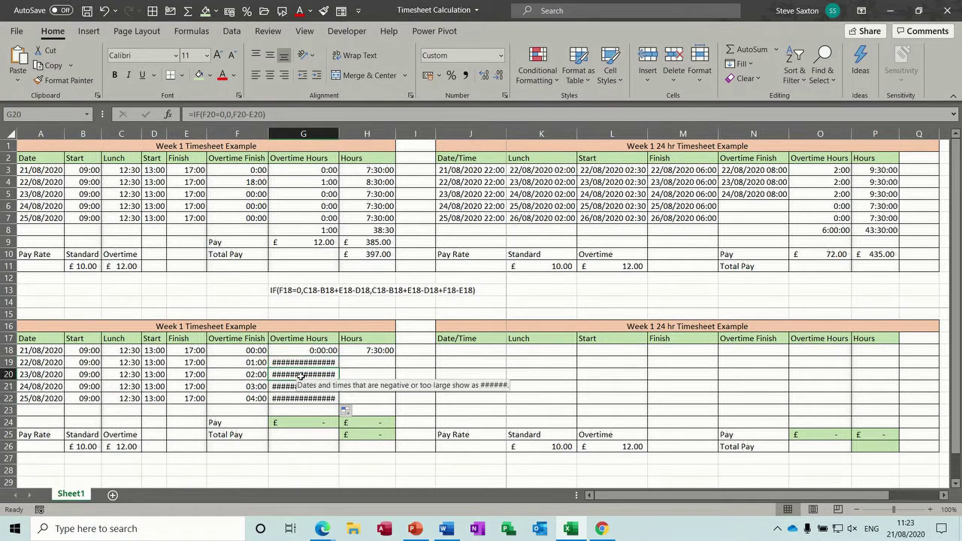
left_click(306, 348)
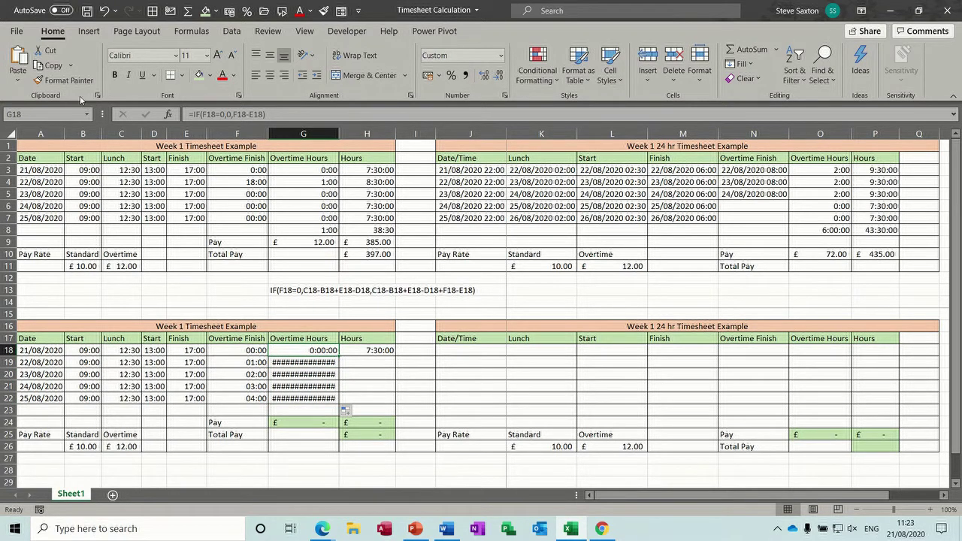
left_click(65, 79)
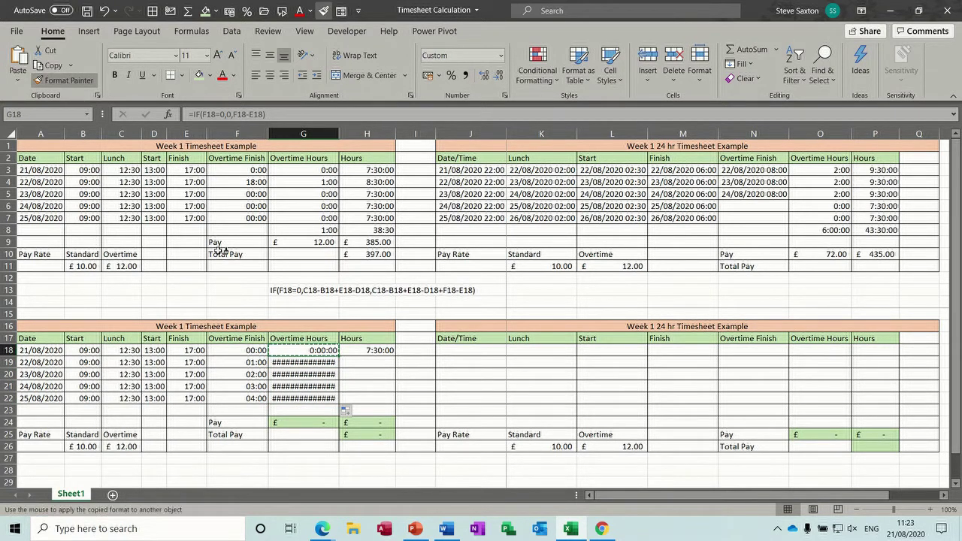
mouse_move(291, 362)
left_mouse_down()
mouse_move(300, 380)
mouse_move(363, 396)
left_mouse_up()
left_click(299, 363)
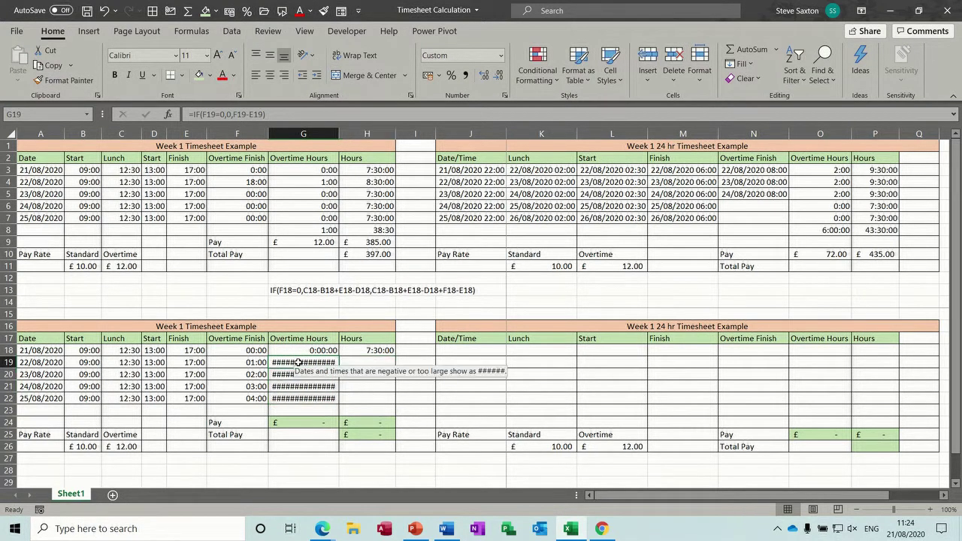
double_click(339, 133)
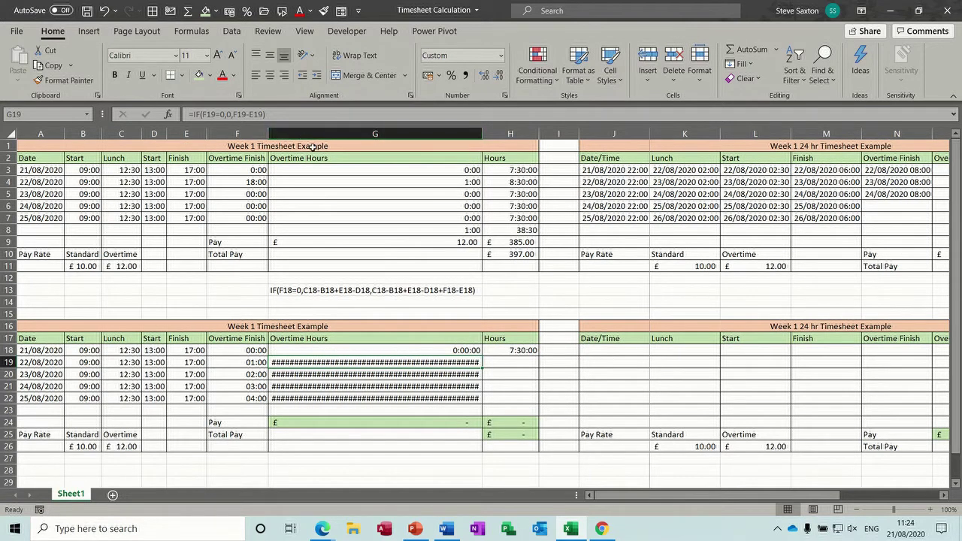
key("ctrl+z")
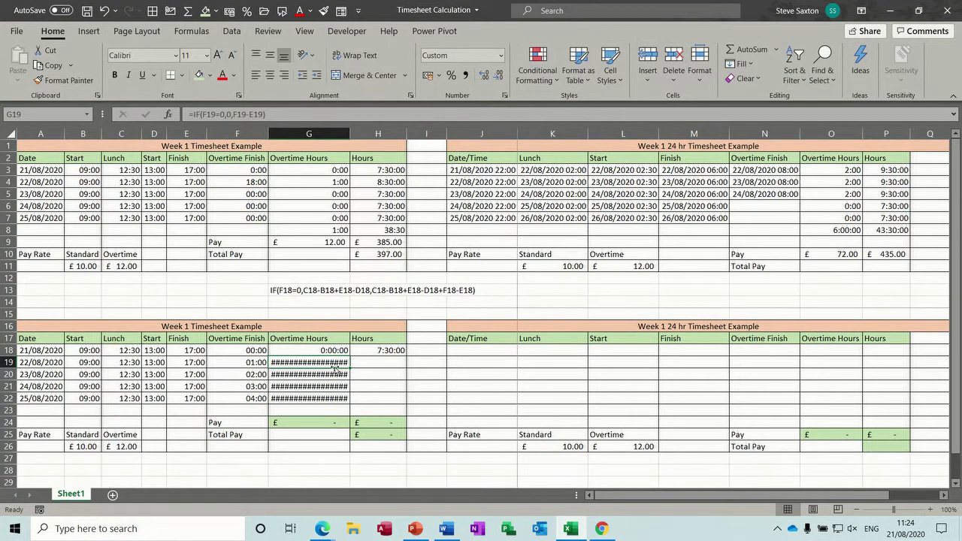
Set the overtime finish to 19:00 in F19 and to 0 in F20.
left_click(243, 364)
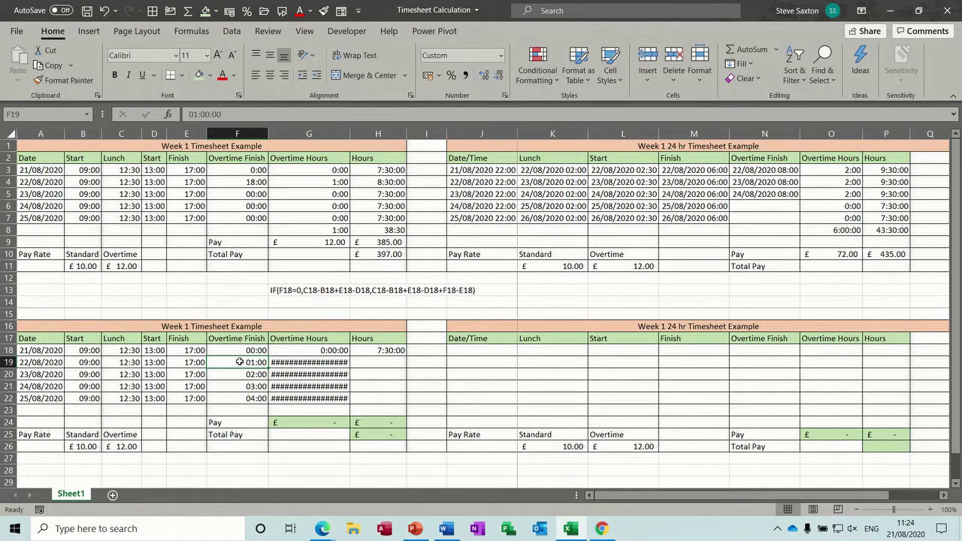
type("19:00")
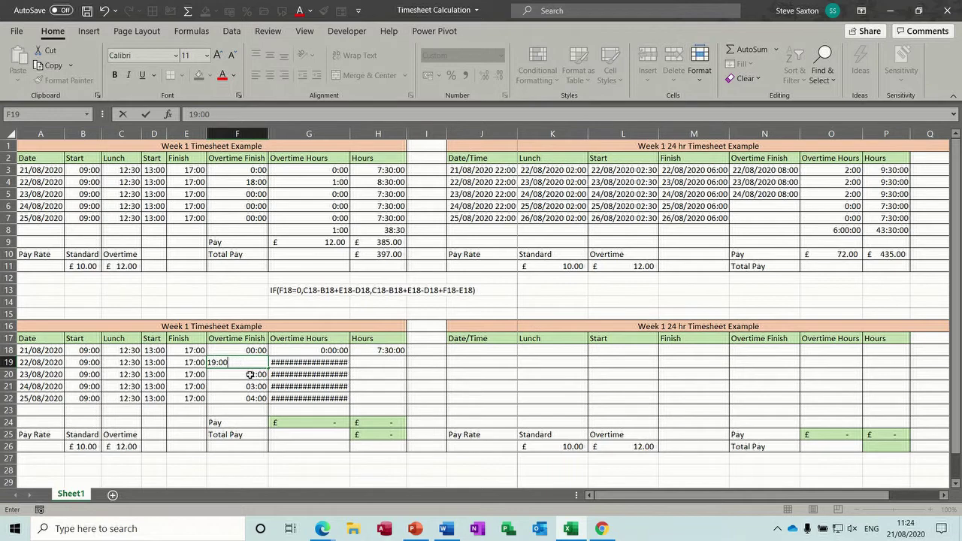
key("Return")
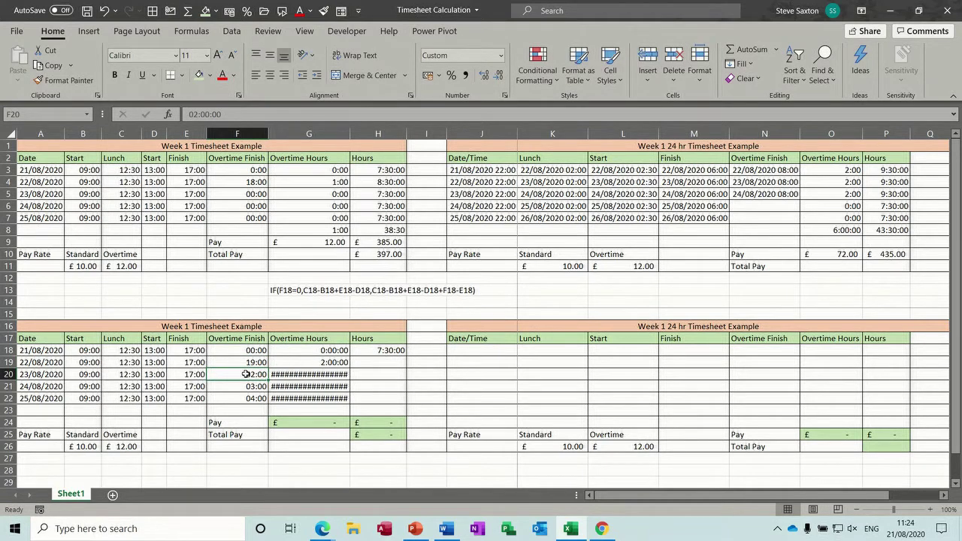
type("0")
key("Return")
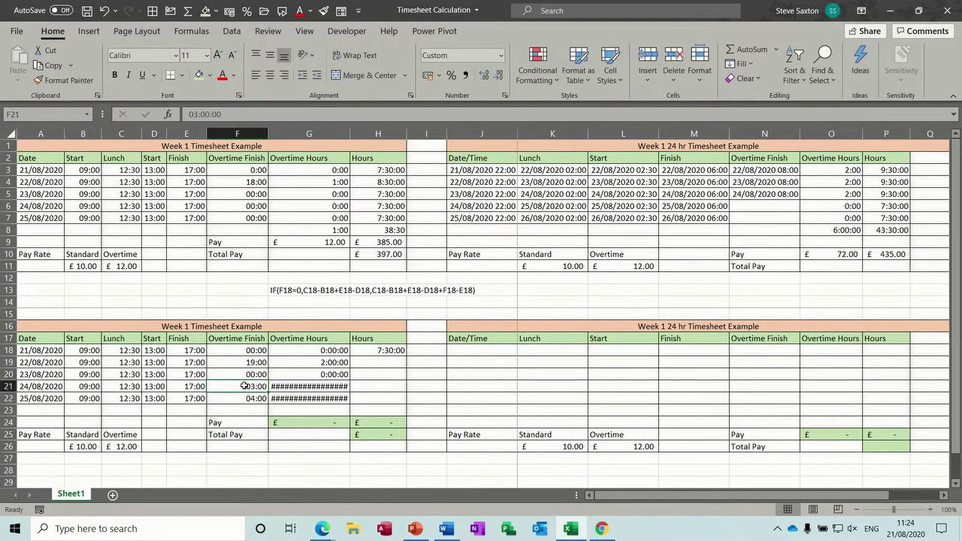
Set the overtime finish to 0 in F21 and F22.
type("0")
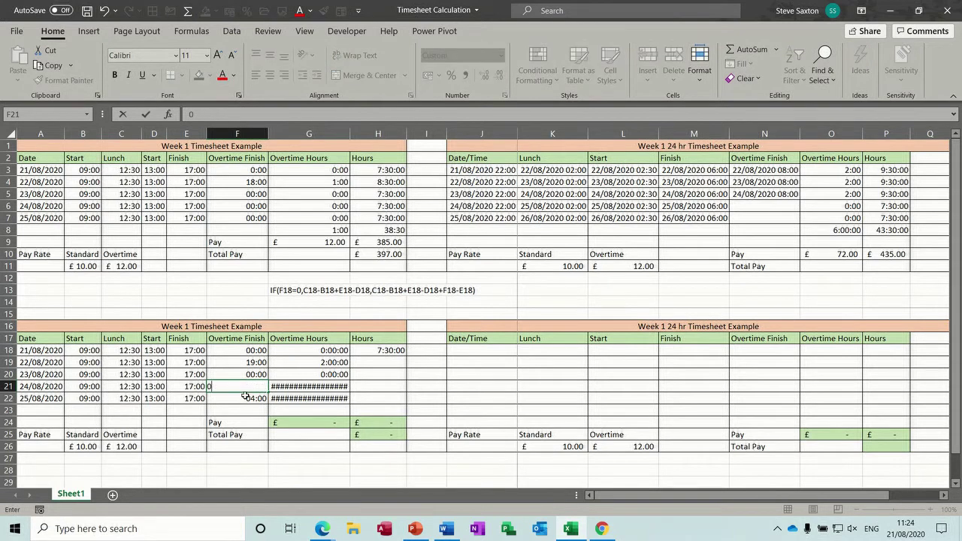
key("Return")
type("0")
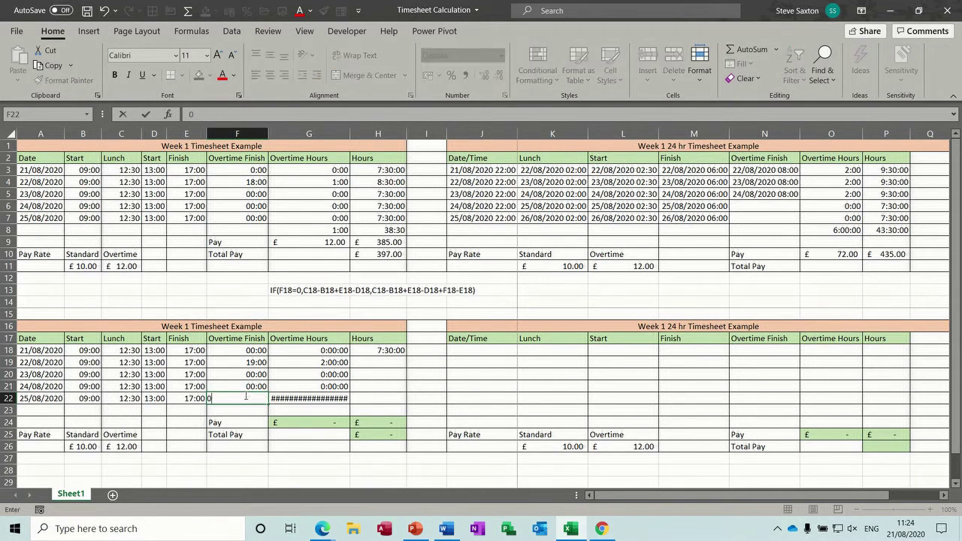
left_click(303, 375)
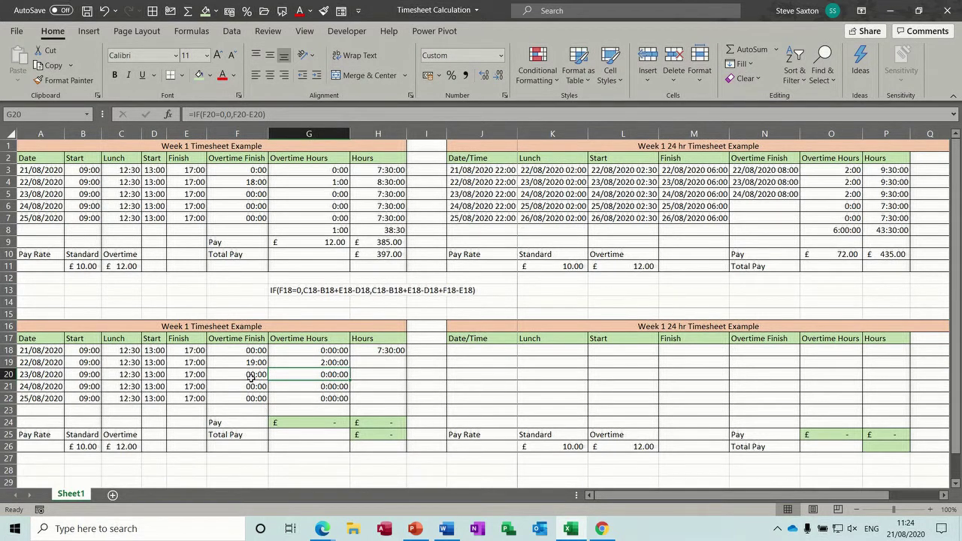
Fill the hours formula from H18 down through H22 and total the overtime hours and hours in G23 and H23 with SUM.
left_click(391, 351)
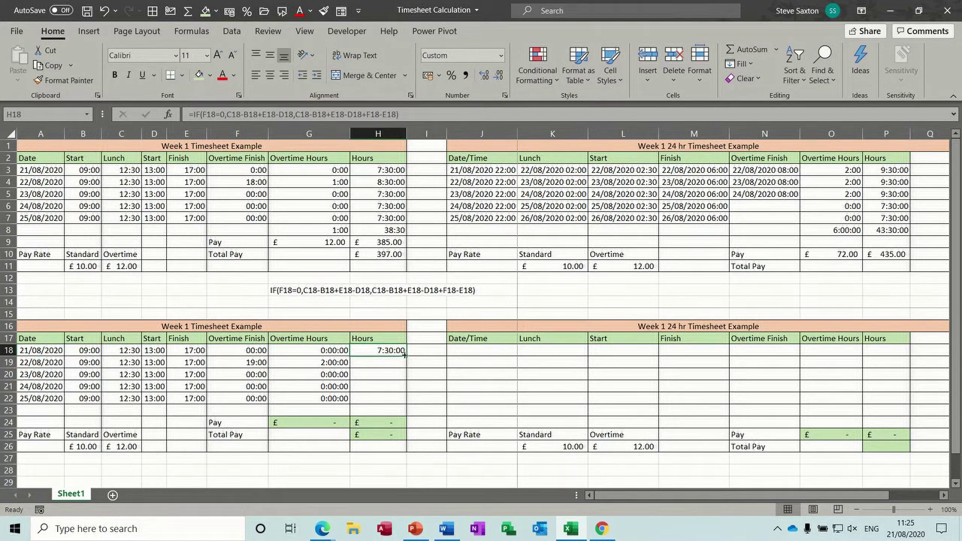
left_click_drag(405, 353, 400, 392)
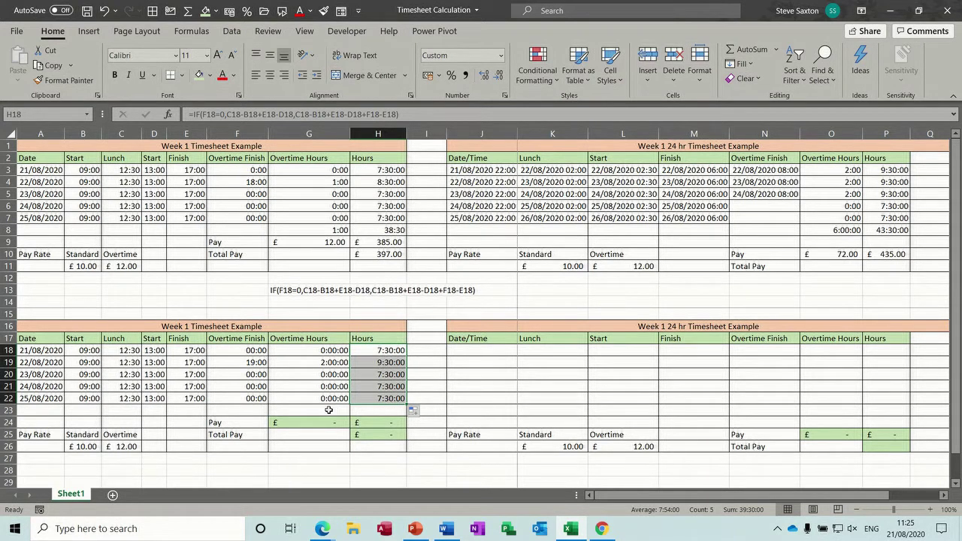
left_click(329, 410)
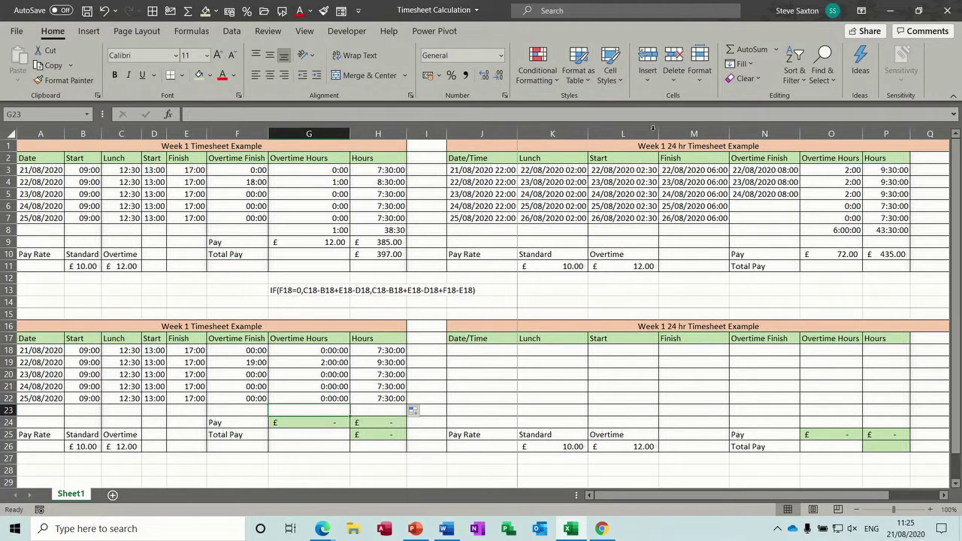
left_click(743, 50)
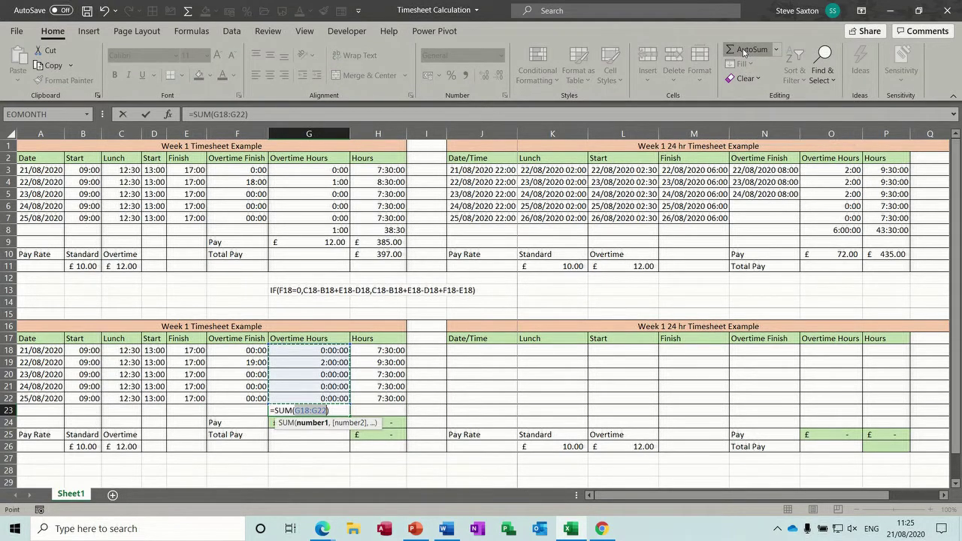
left_click(146, 115)
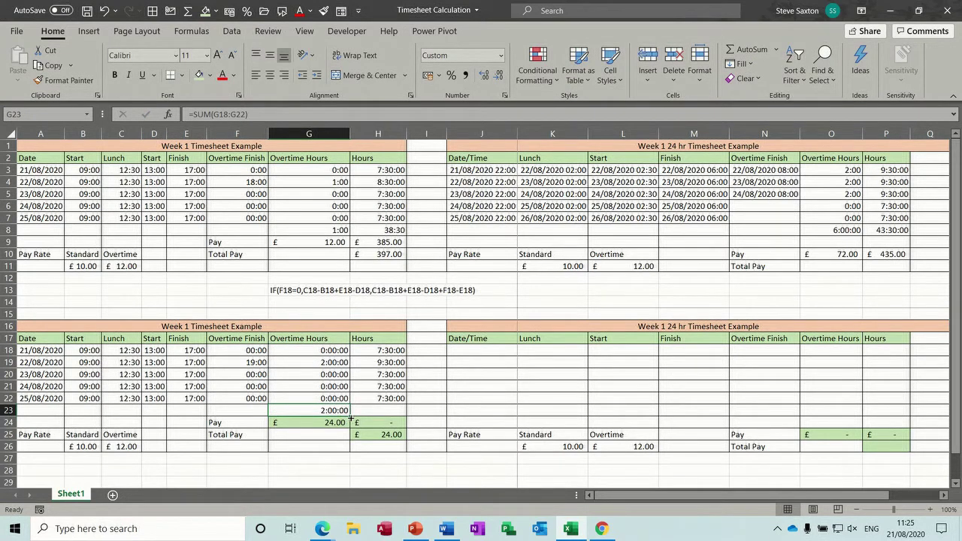
left_click_drag(350, 416, 386, 415)
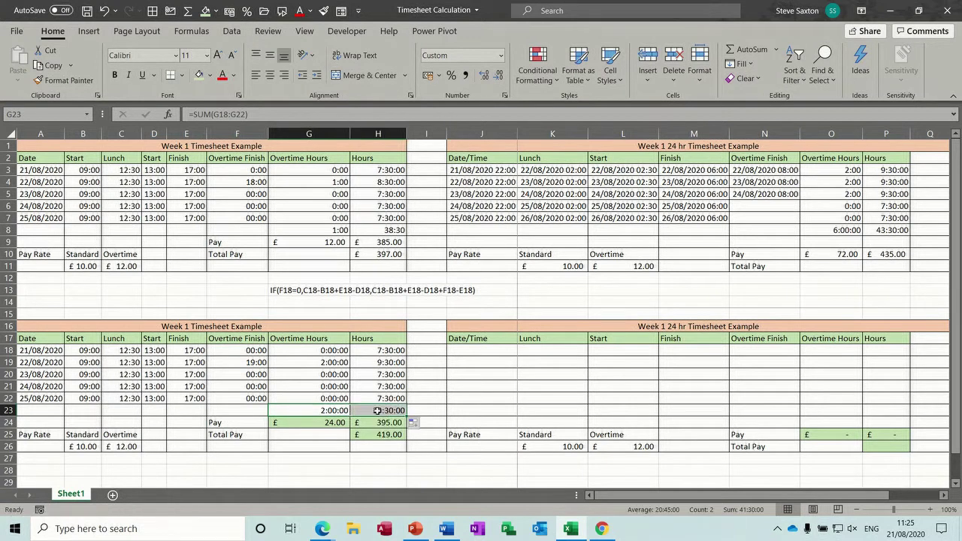
left_click(366, 411)
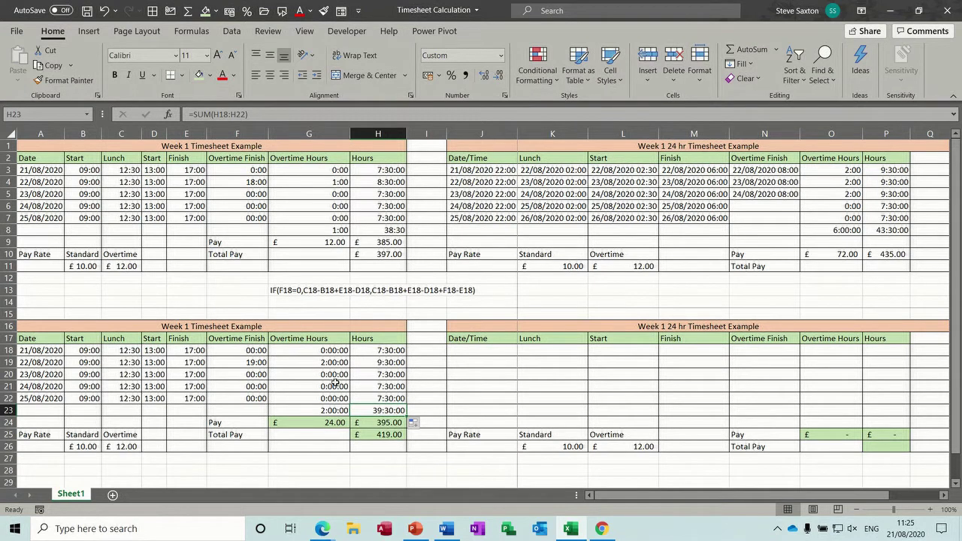
Try an overtime finish of 0 in F19 and undo the change.
left_click(238, 364)
type("0")
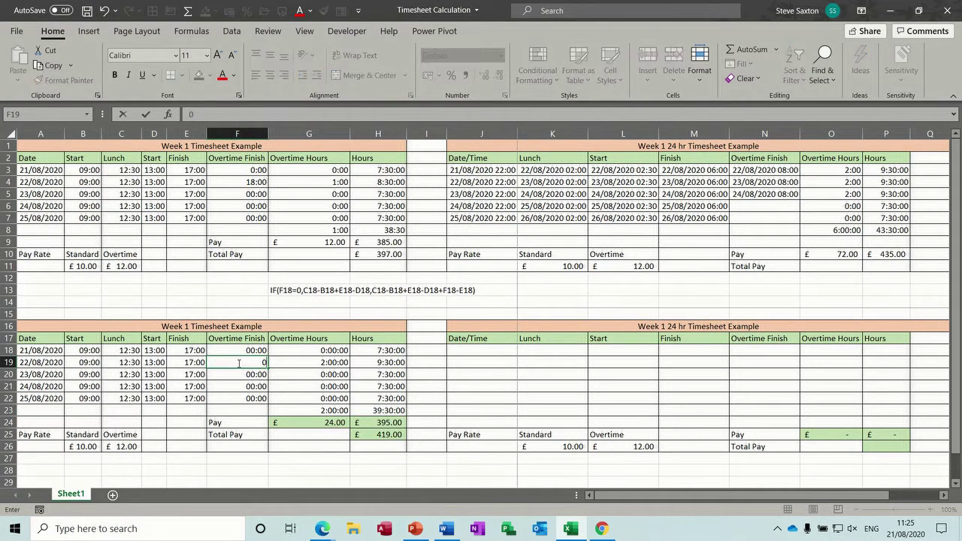
key("Return")
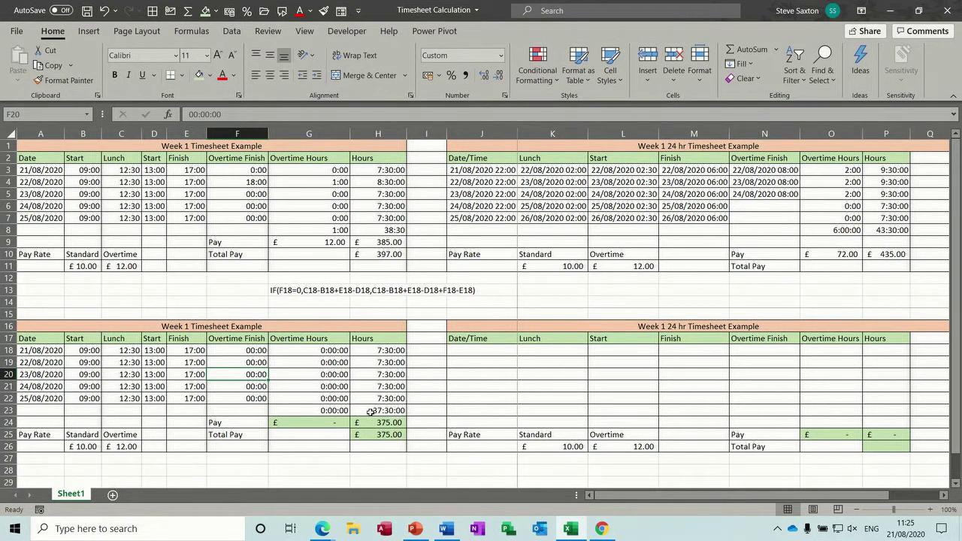
key("ctrl+z")
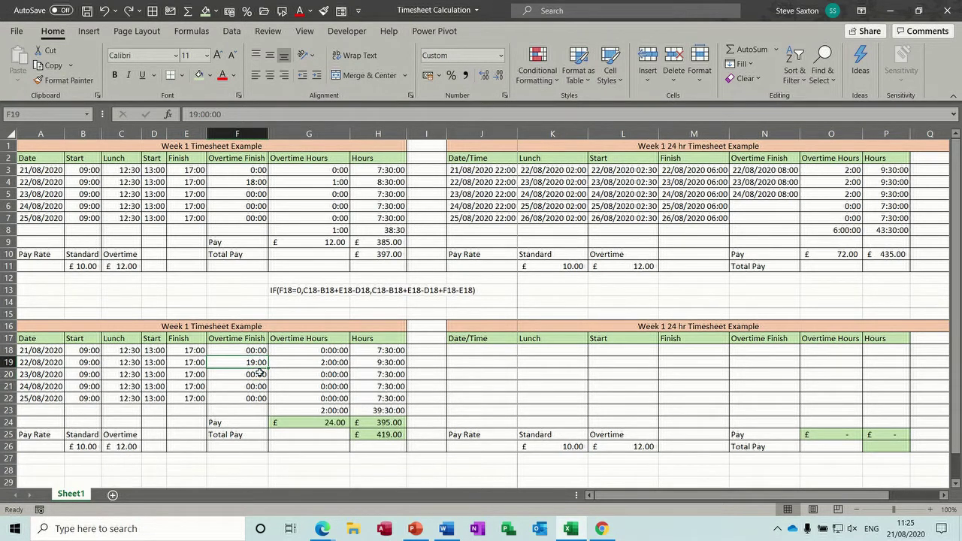
Examine the pay formulas in G24, H24 and H25 and the date/time, overtime hours and hours cells of the completed 24 hr example.
left_click(315, 422)
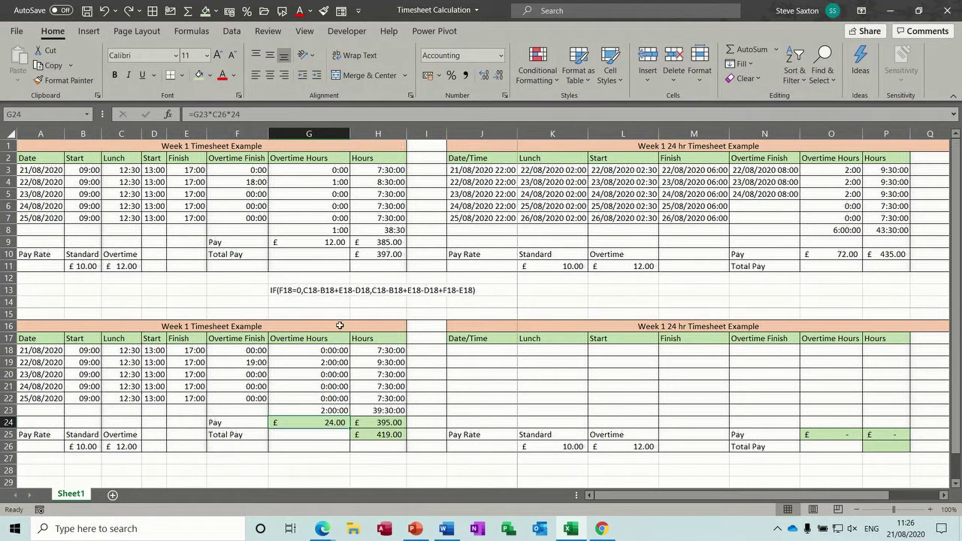
left_click(383, 423)
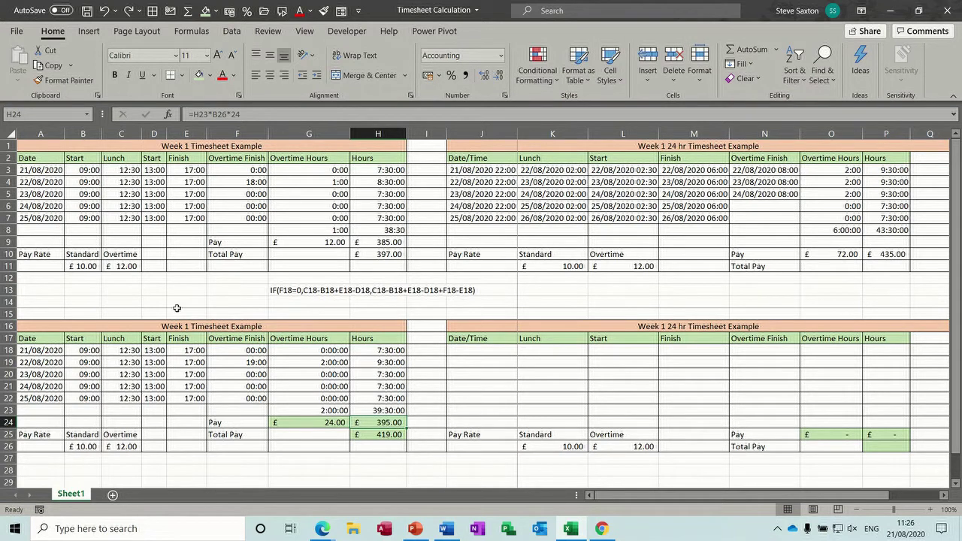
left_click(380, 436)
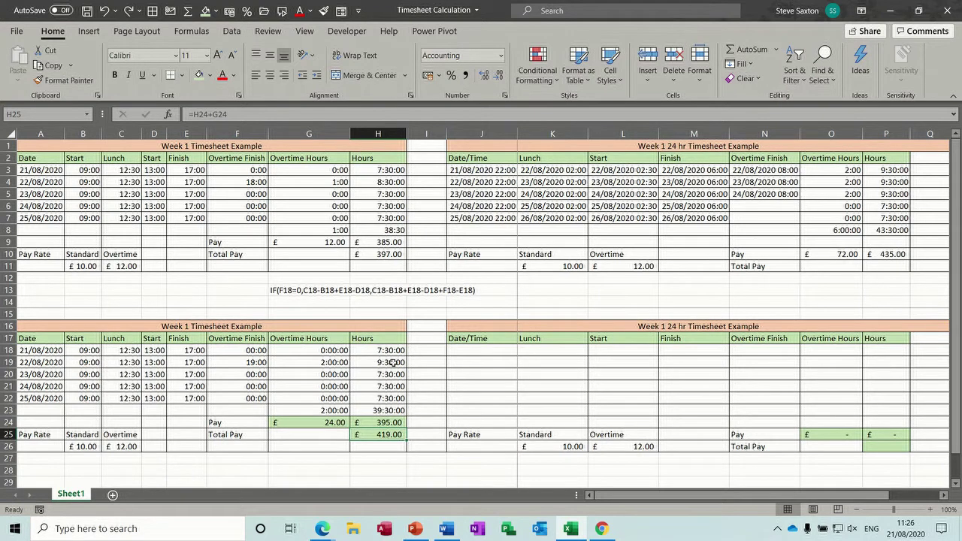
left_click(483, 170)
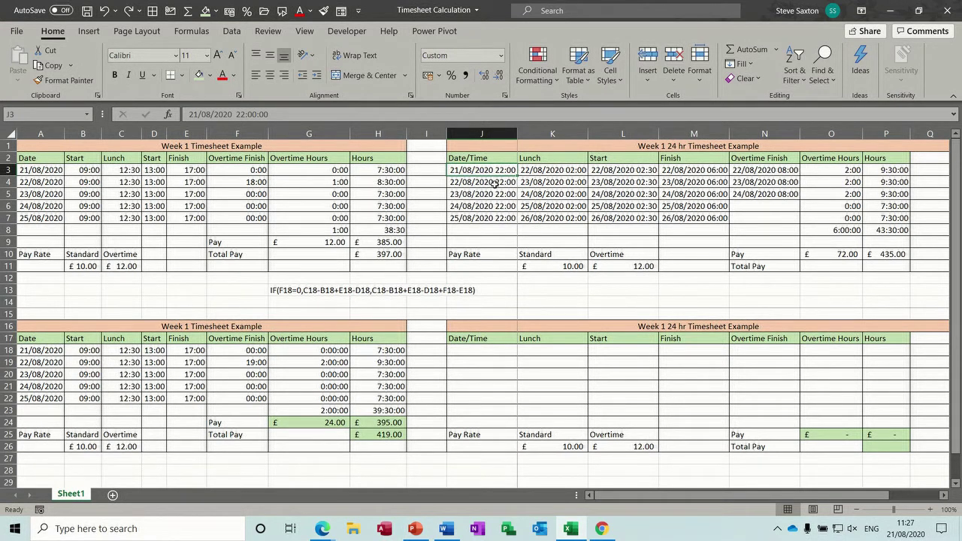
left_click(847, 173)
left_click(849, 184)
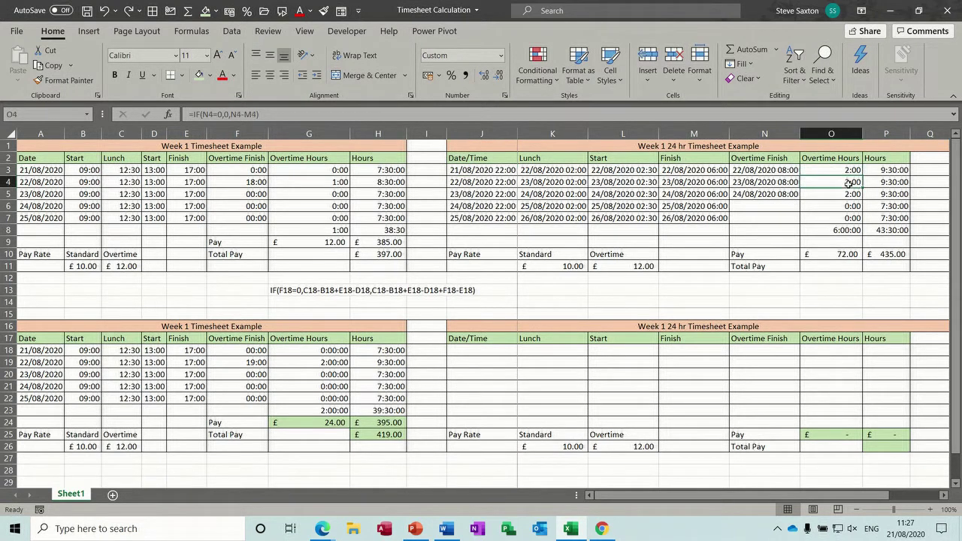
left_click(883, 172)
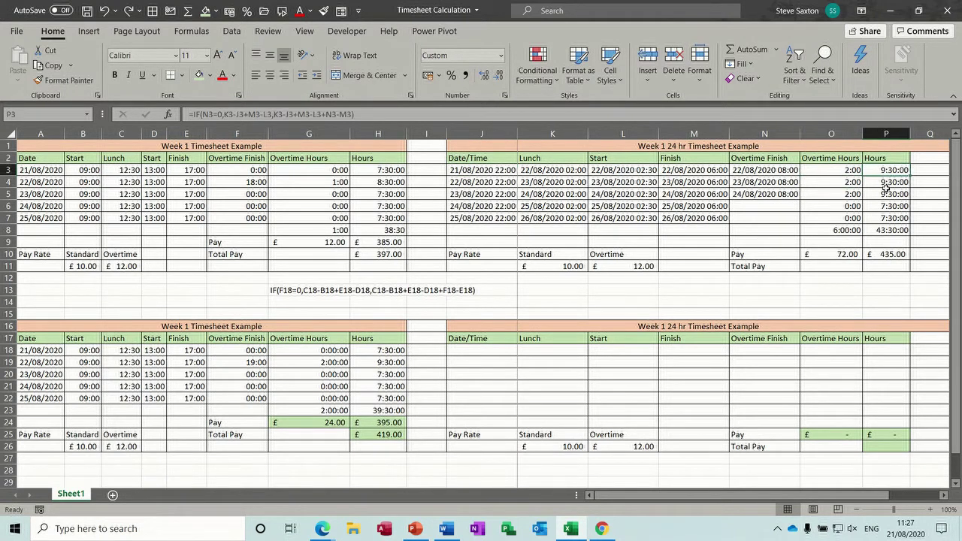
left_click(845, 172)
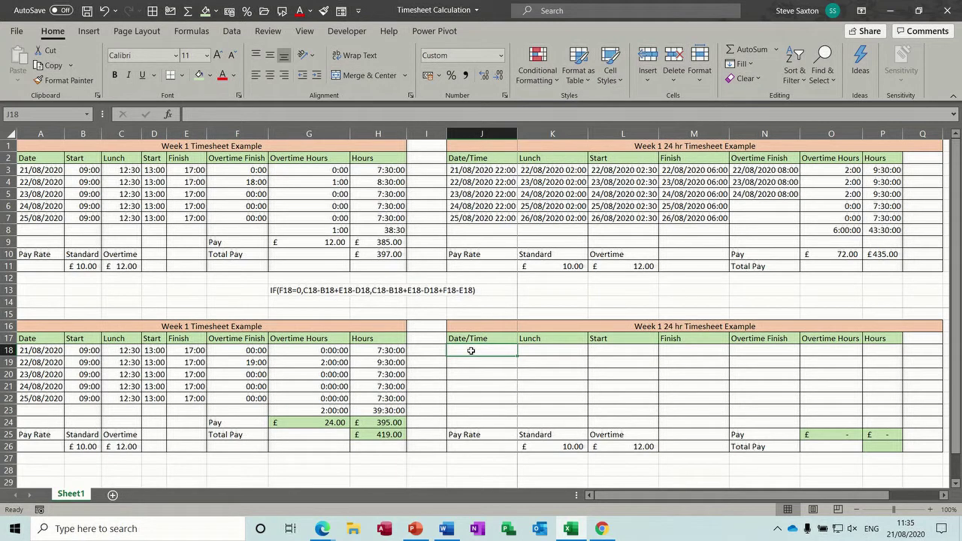
Enter the shift start 21/08/2020 22:00 in J18 and the lunch time 22/08/2020 02:00 in K18.
key("ctrl+semicolon")
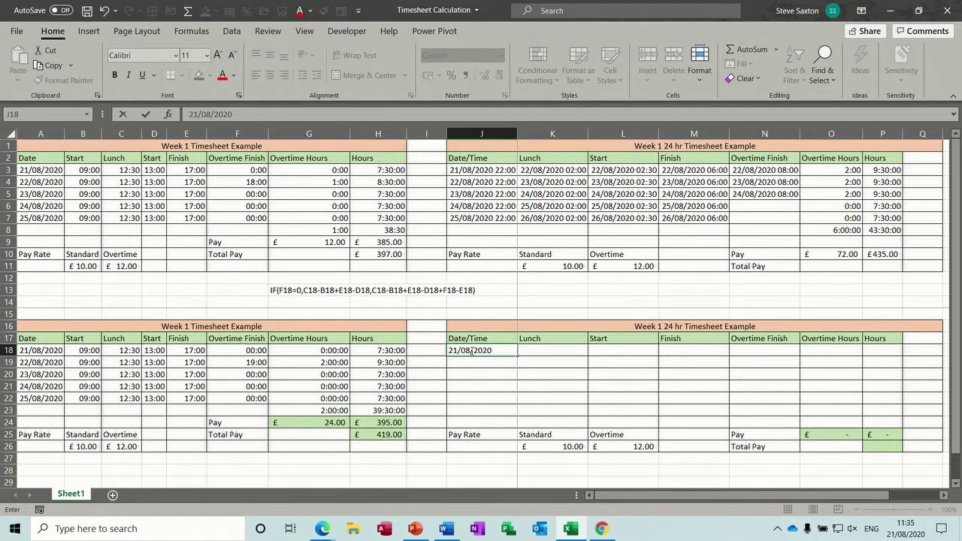
type("22:00")
left_click(545, 350)
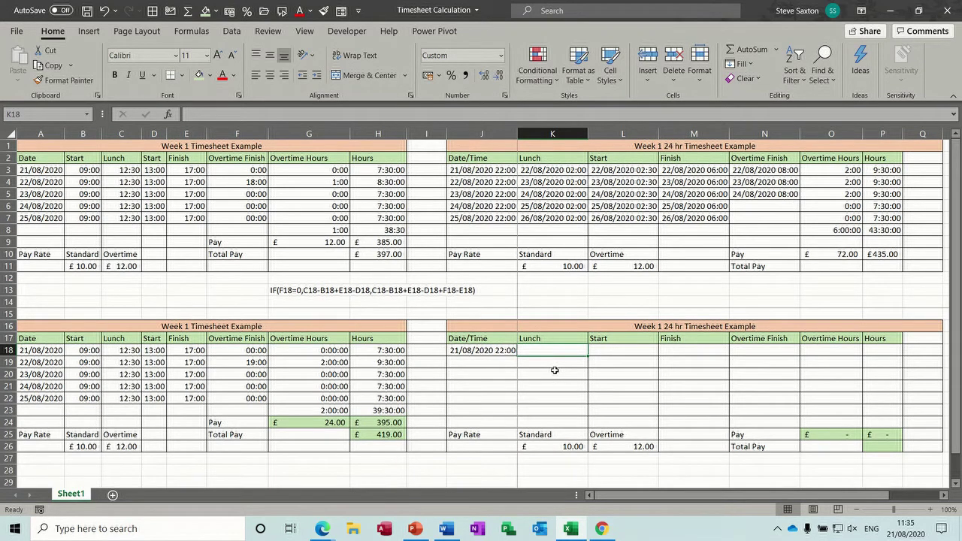
key("ctrl+semicolon")
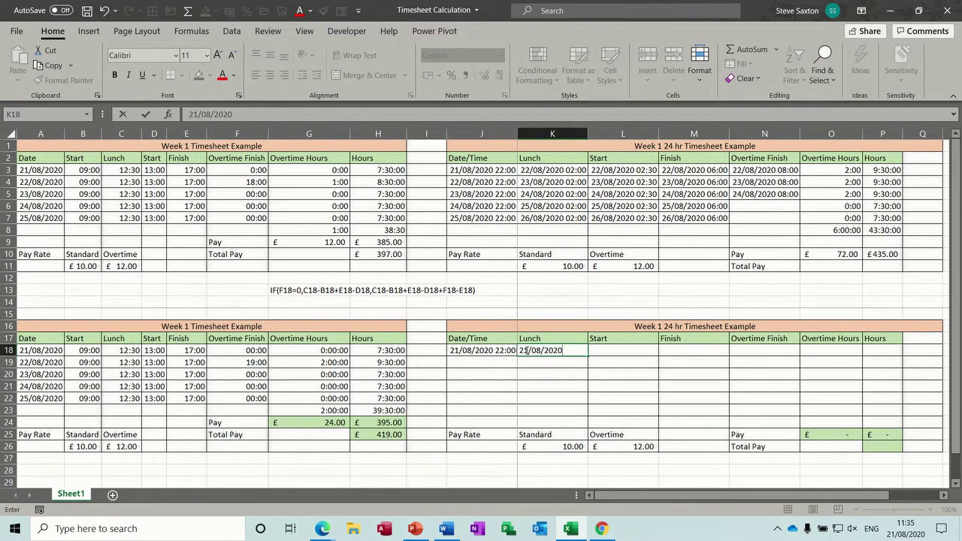
left_click(526, 350)
key("Delete")
type("20 02:00")
left_click(623, 351)
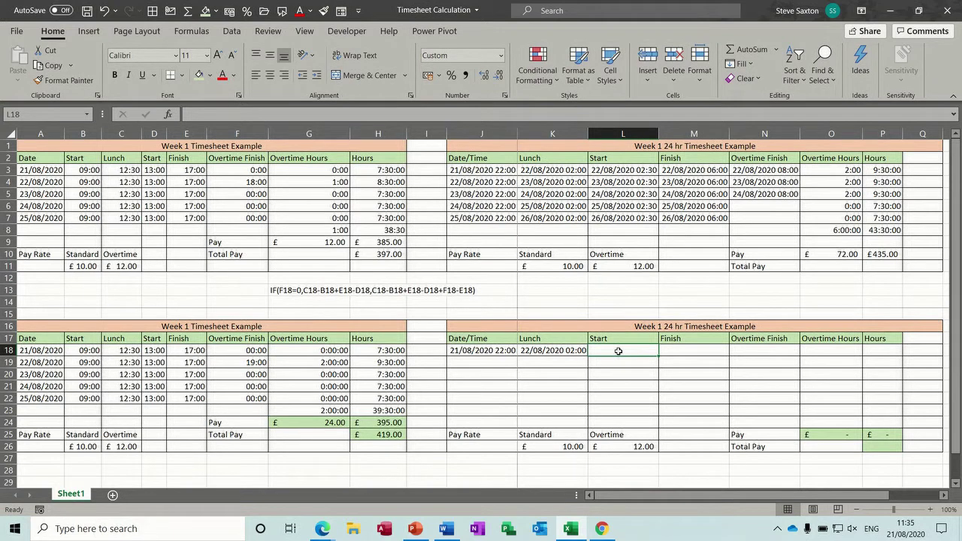
Complete the shift times for 22/08/2020 with start 02:30 in L18, finish 06:00 in M18 and overtime finish 08:00 in N18.
type("22/")
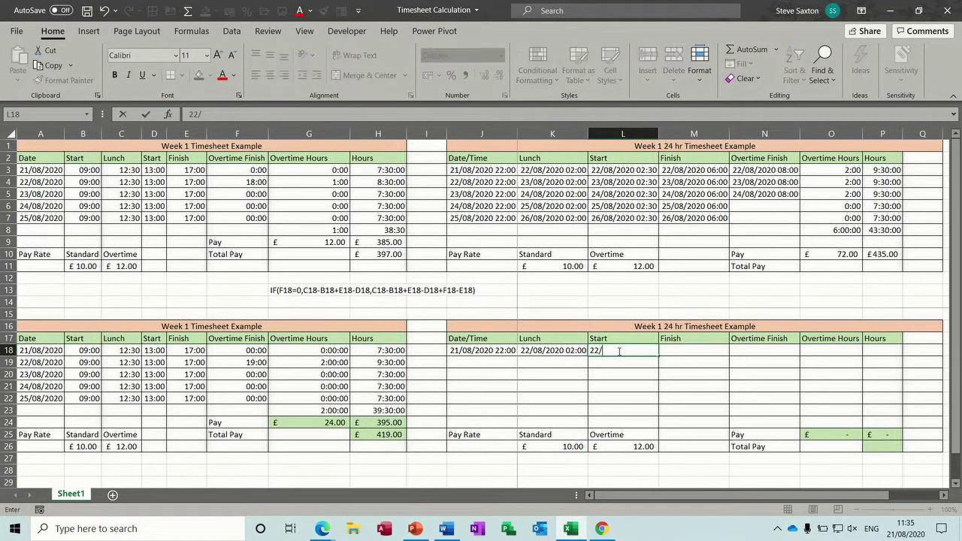
type("08/2020 02:30")
left_click(671, 352)
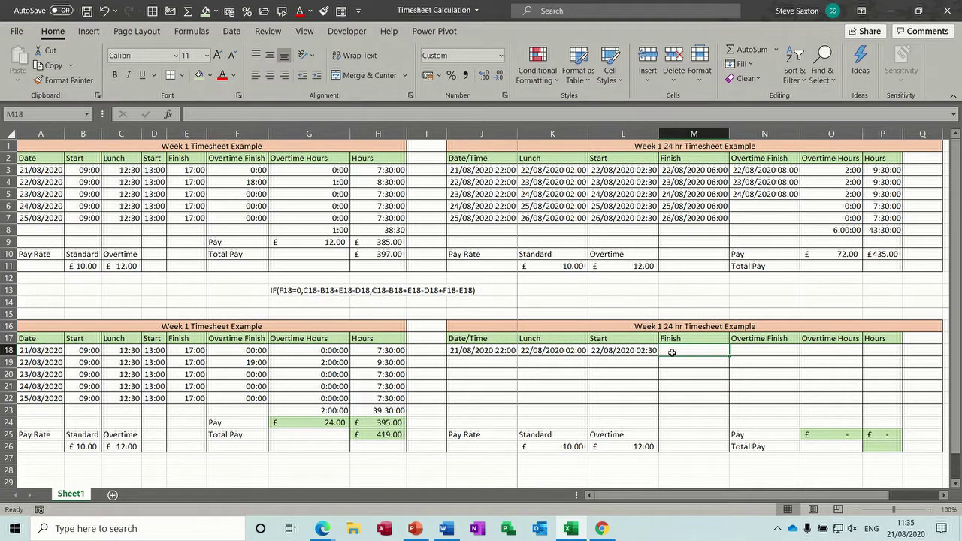
type("22/08/2020")
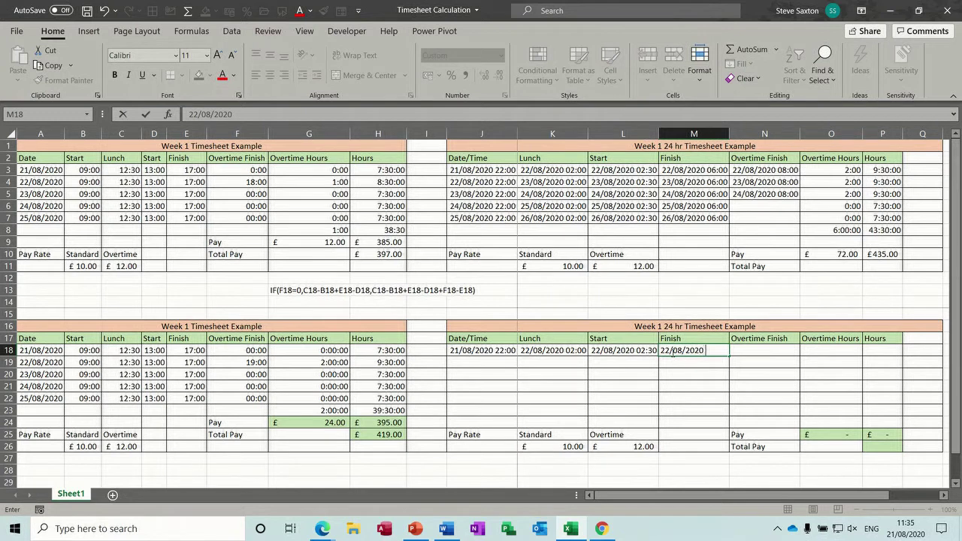
type(" 06:00")
left_click(761, 351)
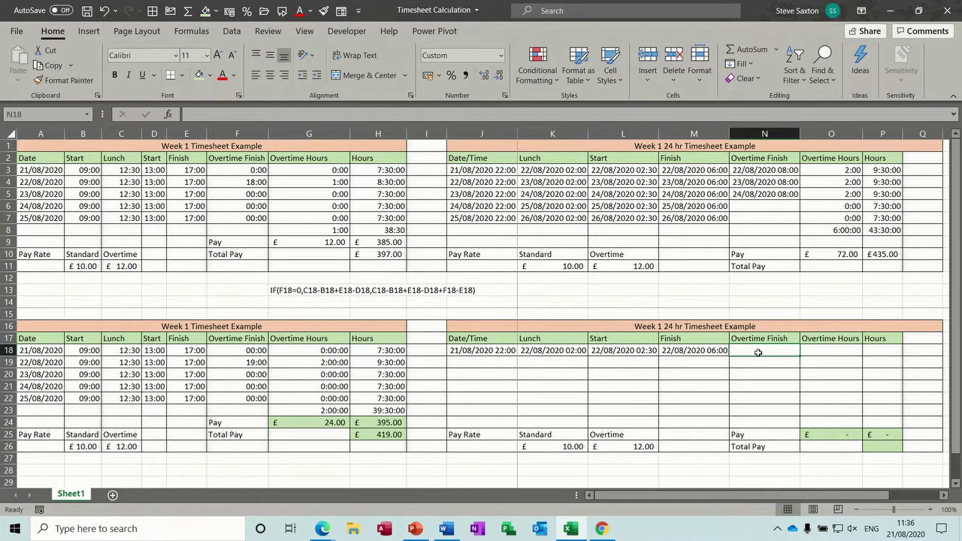
type("22/08/2020")
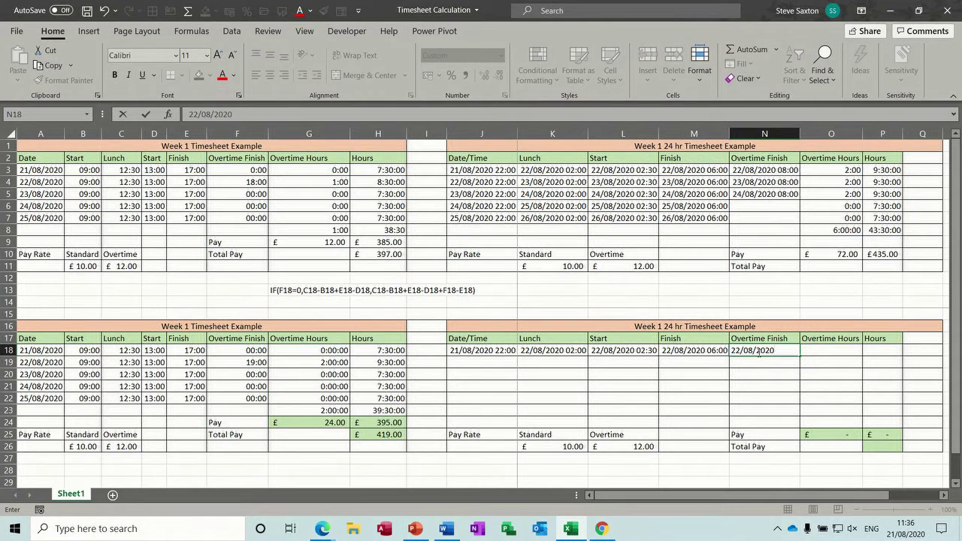
type(" 08:00")
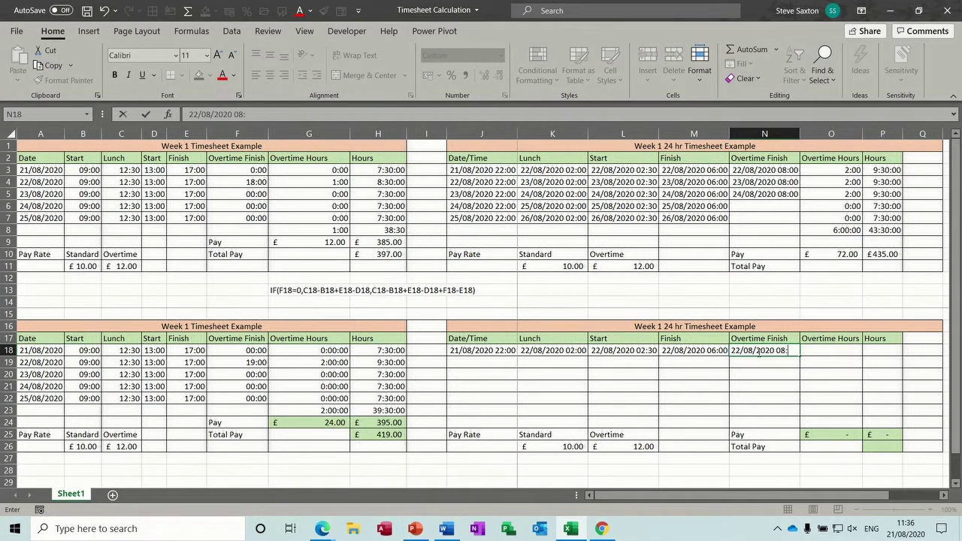
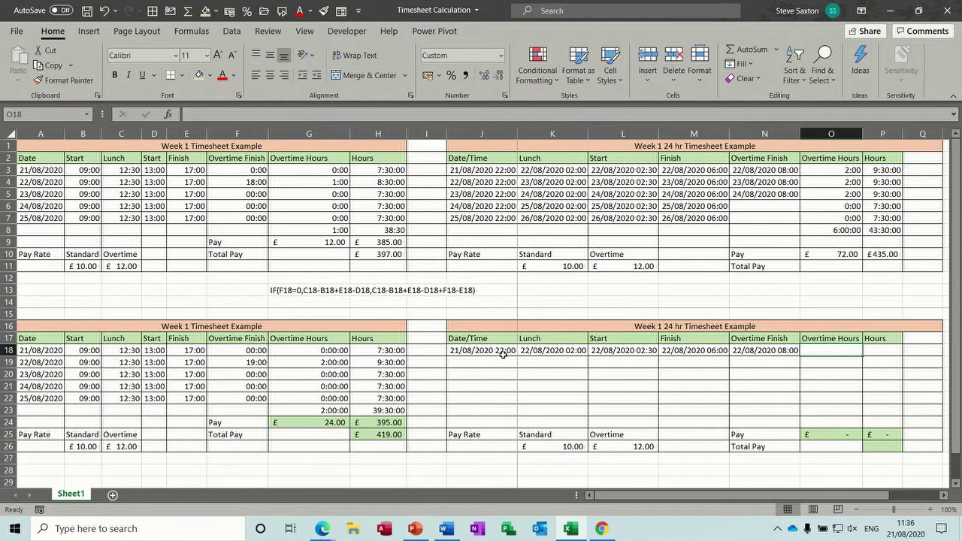
Fill the date/time in J18 and the lunch time in K18 down through row 22 so the dates advance daily.
left_click(504, 351)
left_click_drag(517, 353, 516, 402)
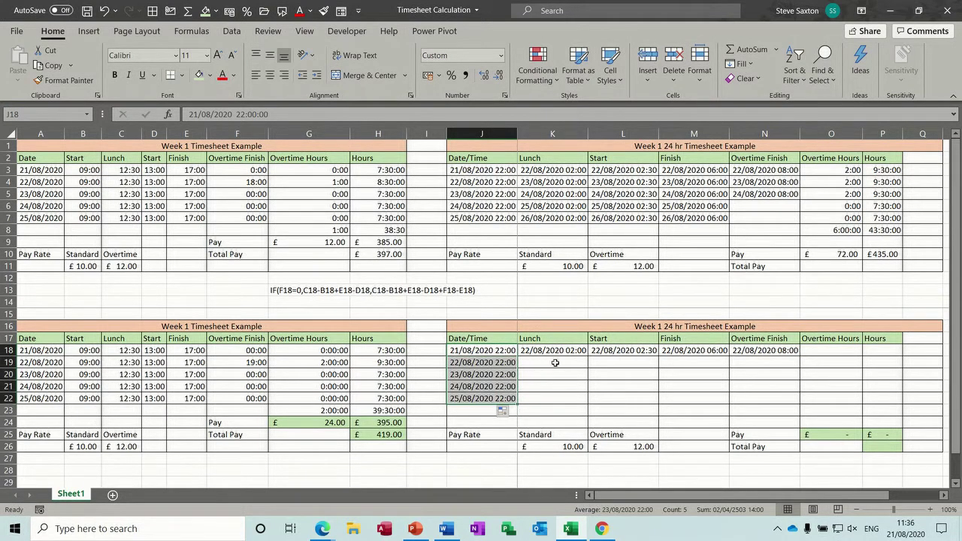
left_click_drag(575, 352, 726, 402)
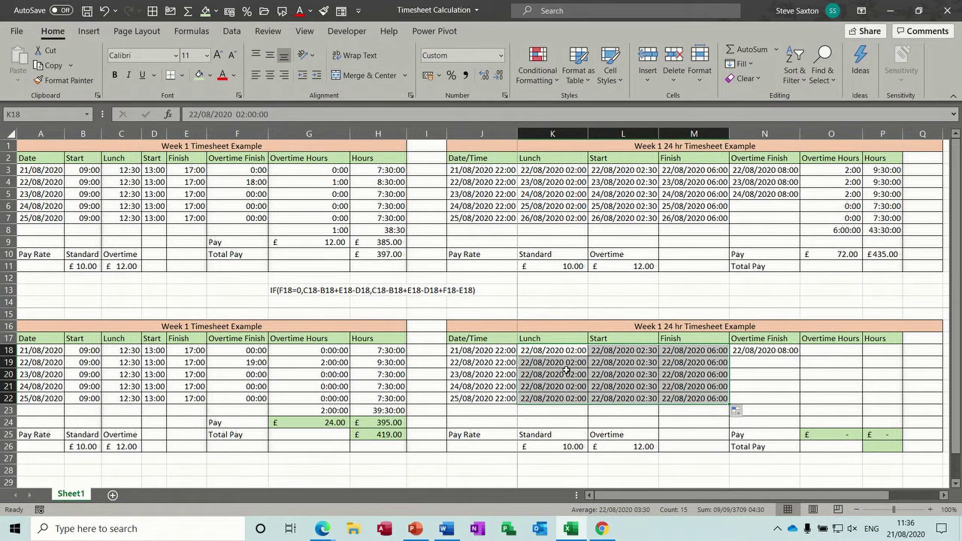
key("ctrl+z")
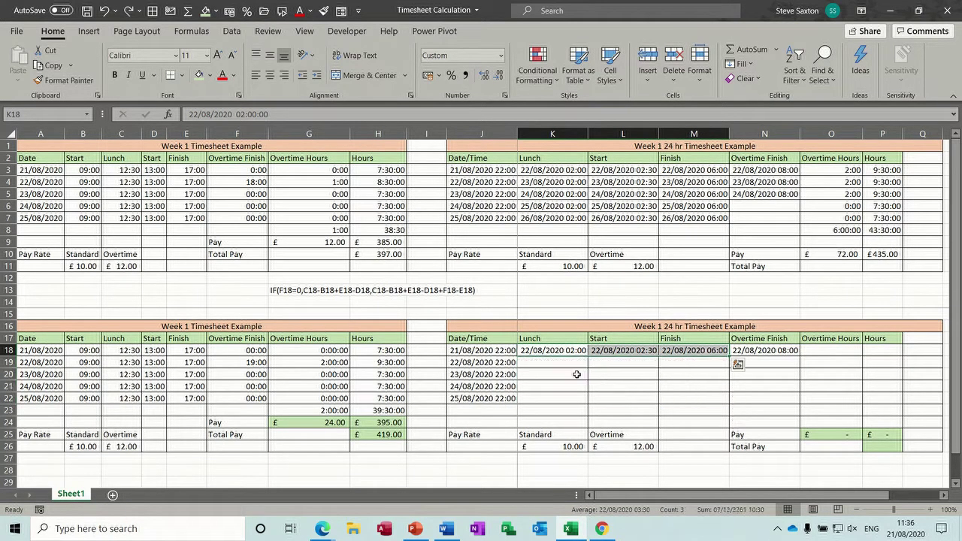
left_click(575, 350)
left_click_drag(588, 356, 590, 397)
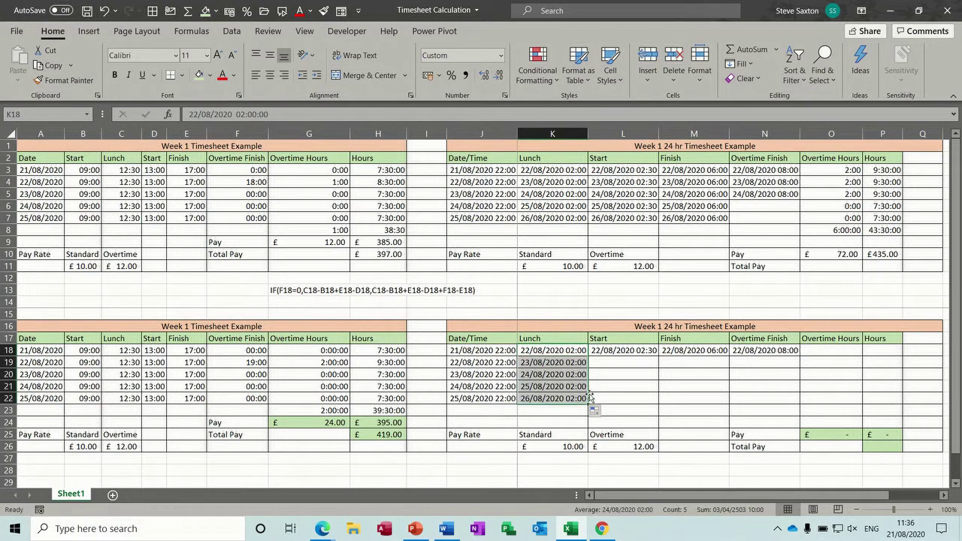
Fill the start time in L18 and the finish time in M18 down through row 22 so the dates advance daily.
left_click(631, 352)
left_click_drag(658, 357, 660, 399)
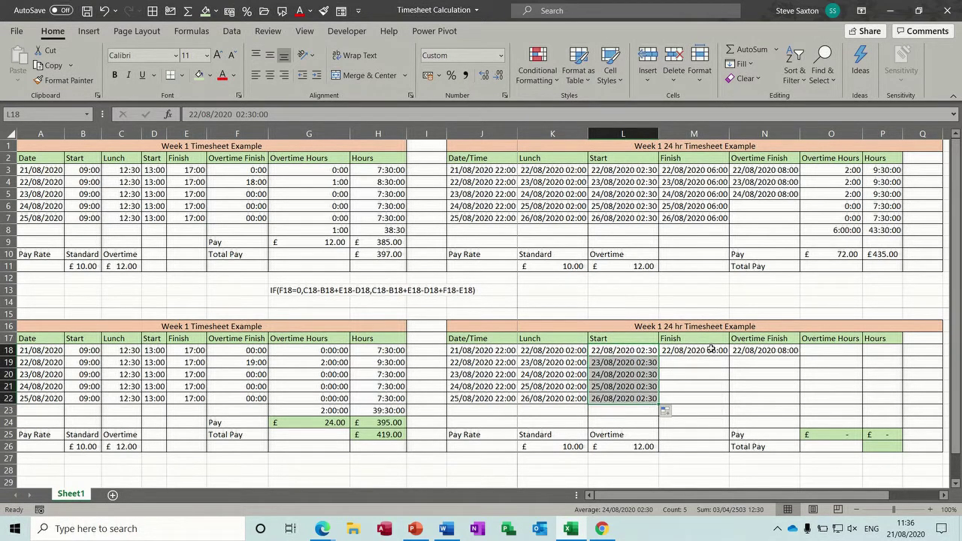
left_click(711, 350)
left_click_drag(728, 355, 720, 405)
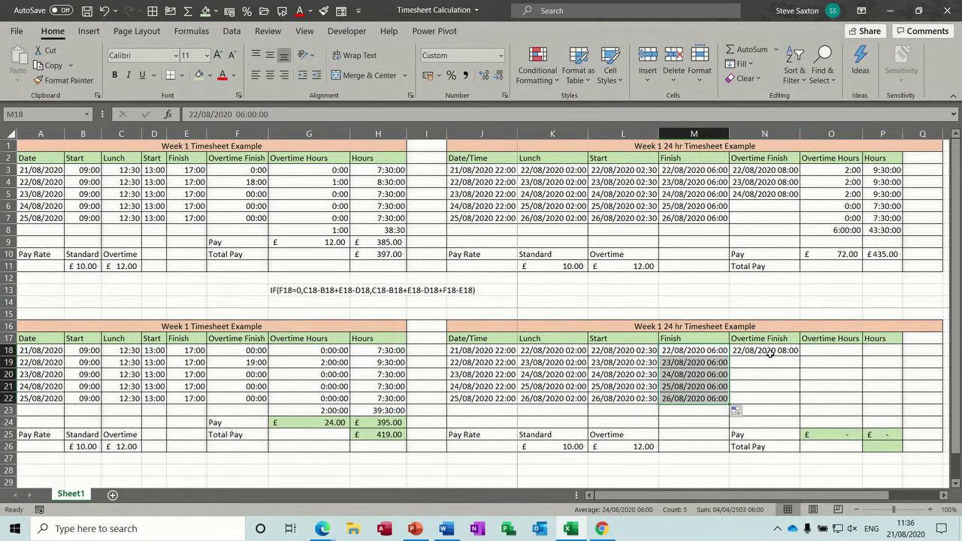
Review the overtime hours and hours formulas in G18 and H18, and copy the 24 hr example's overtime hours formula from O3 into O18.
left_click(769, 352)
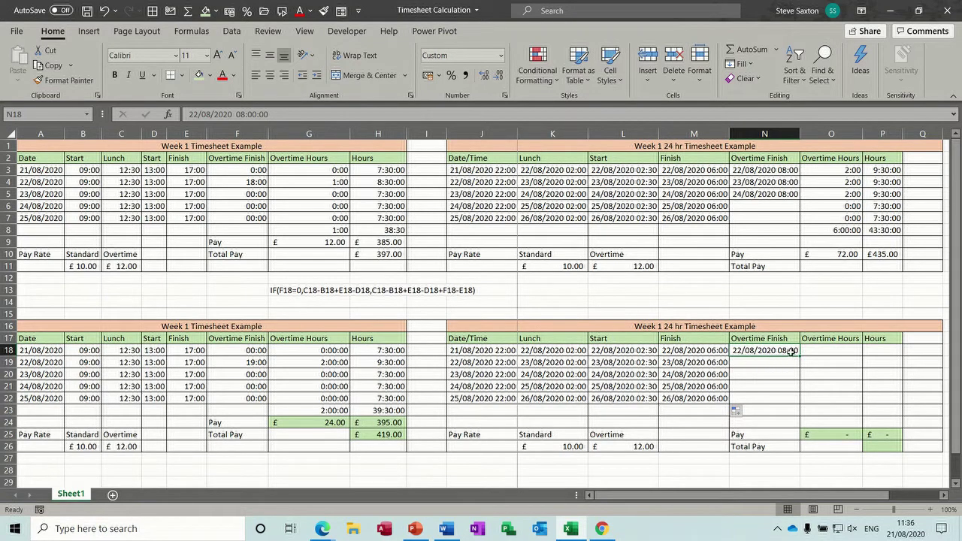
left_click(317, 350)
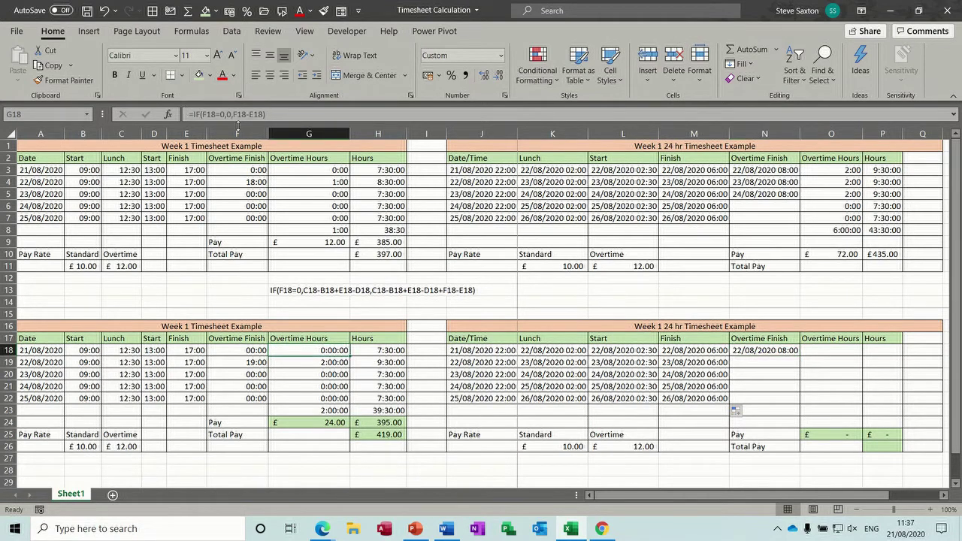
left_click(280, 128)
left_click(372, 352)
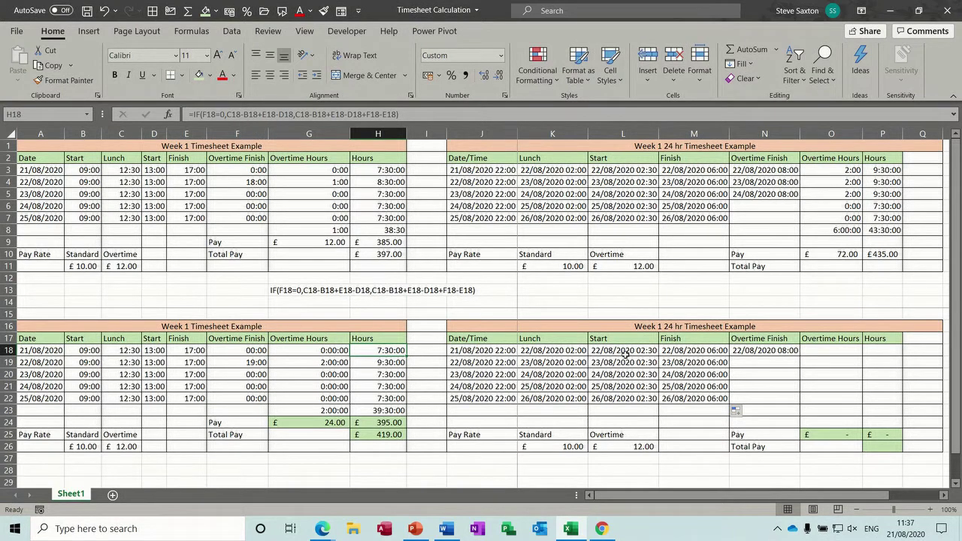
left_click(828, 172)
key("ctrl+c")
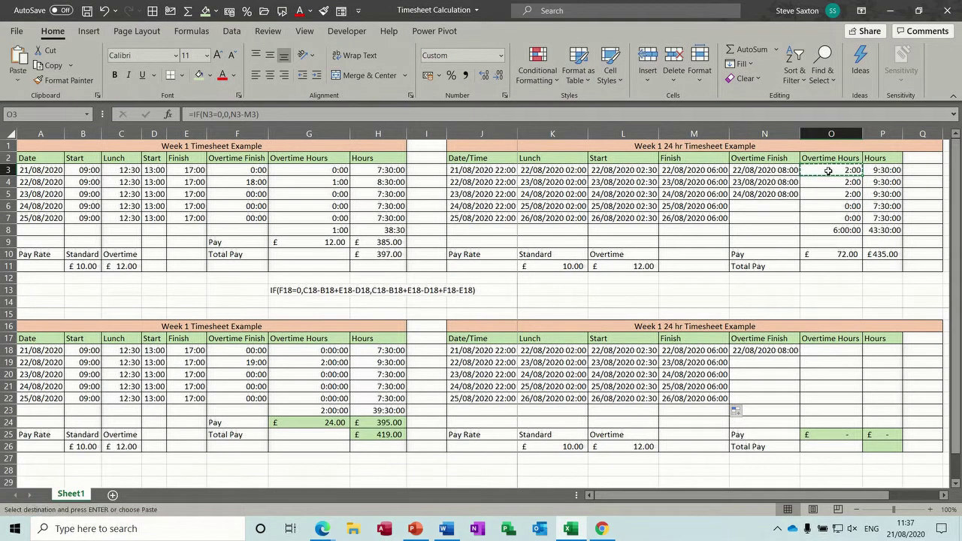
left_click(826, 350)
key("ctrl+v")
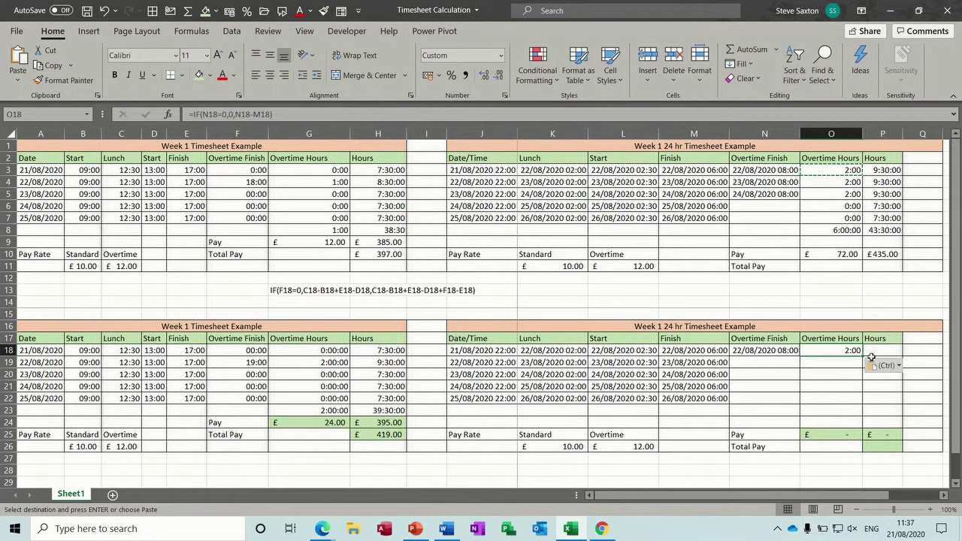
left_click_drag(864, 357, 863, 358)
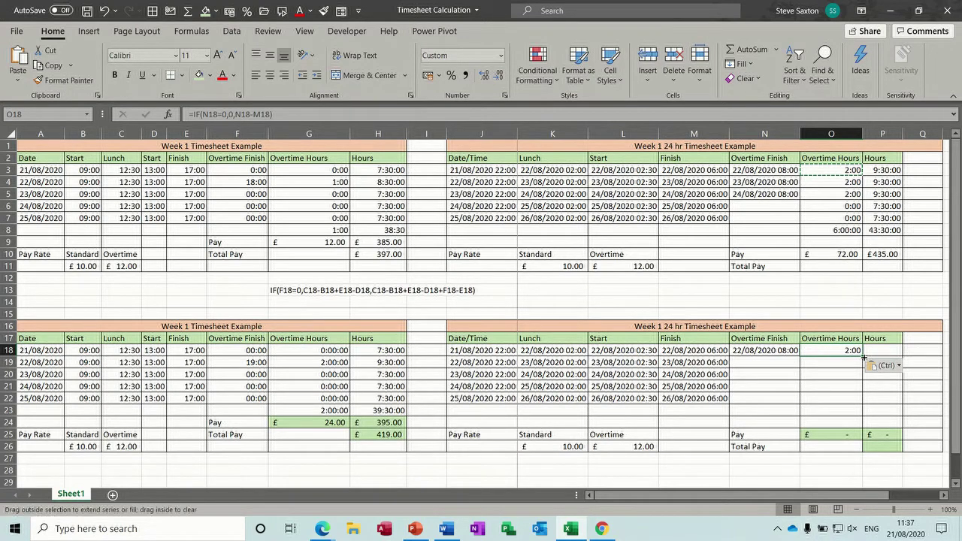
left_click_drag(864, 358, 864, 358)
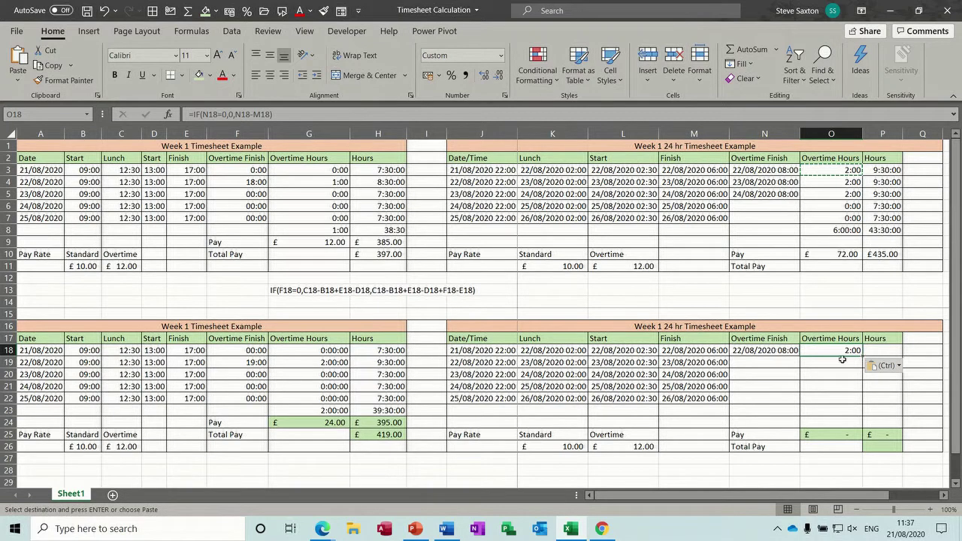
Enter 00:00 as the overtime finish in N19 and extend the overtime hours formula from O18 to O19.
left_click(770, 354)
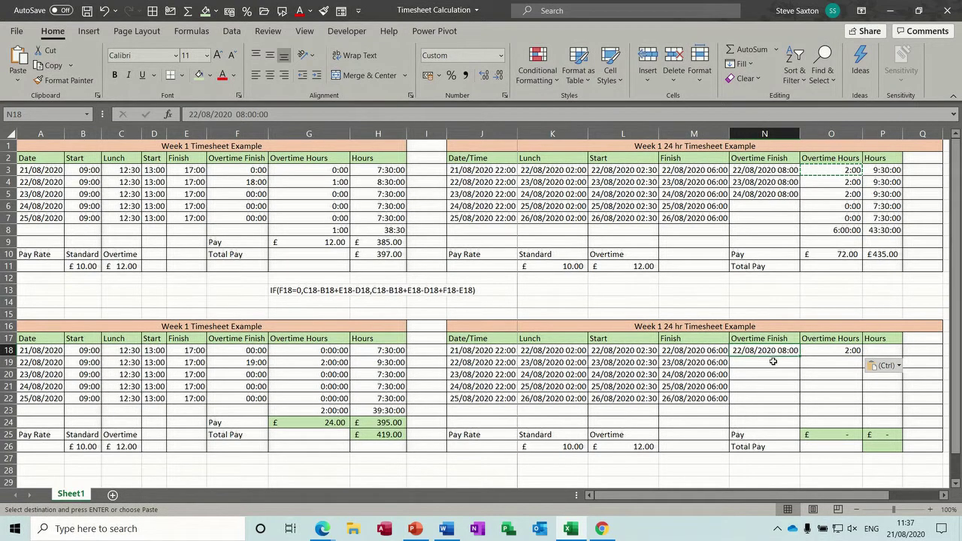
left_click_drag(801, 358, 801, 359)
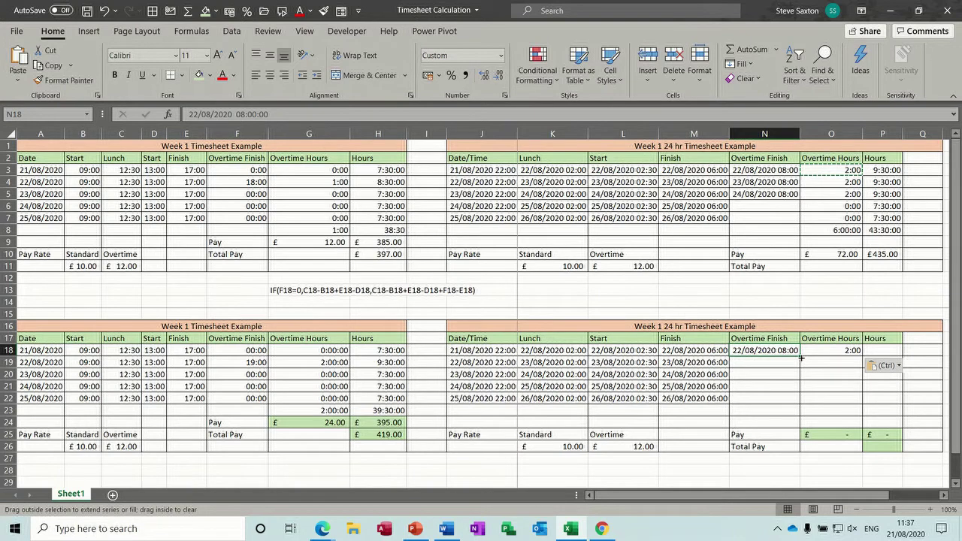
left_click_drag(801, 358, 801, 359)
left_click(769, 363)
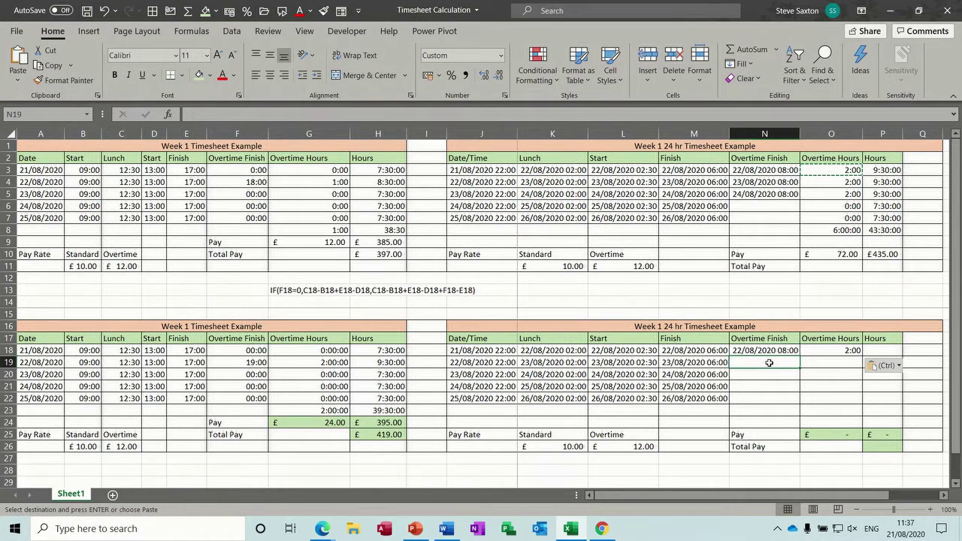
type("00:00")
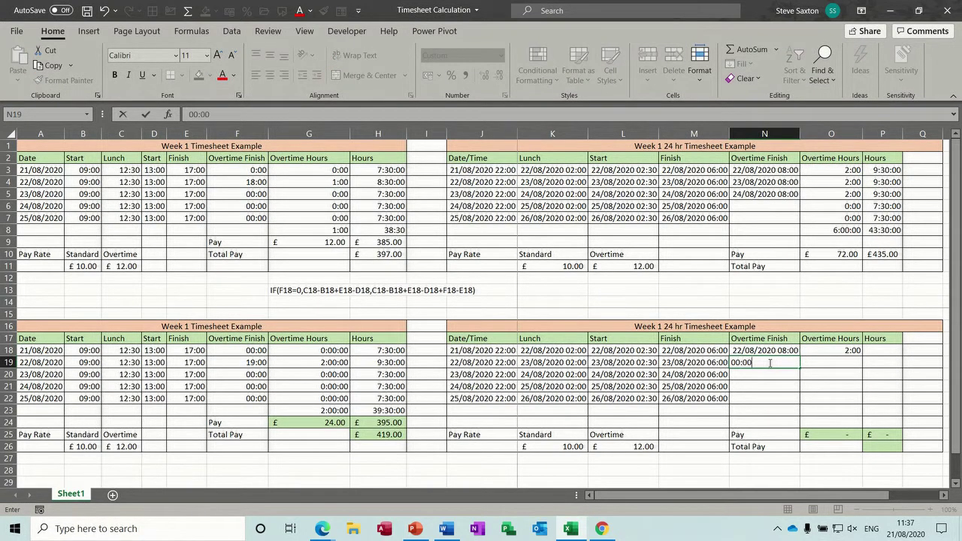
key("Return")
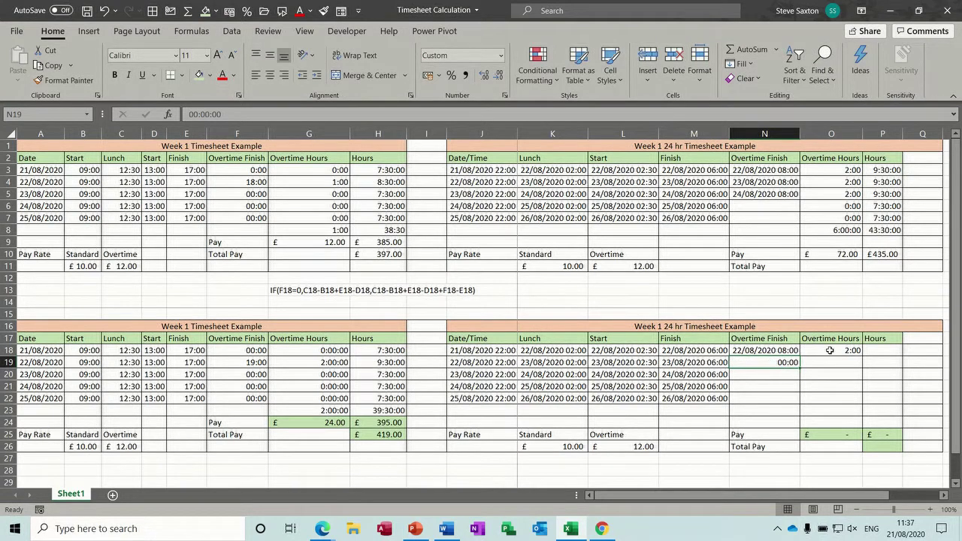
left_click(835, 349)
left_click_drag(863, 356, 862, 369)
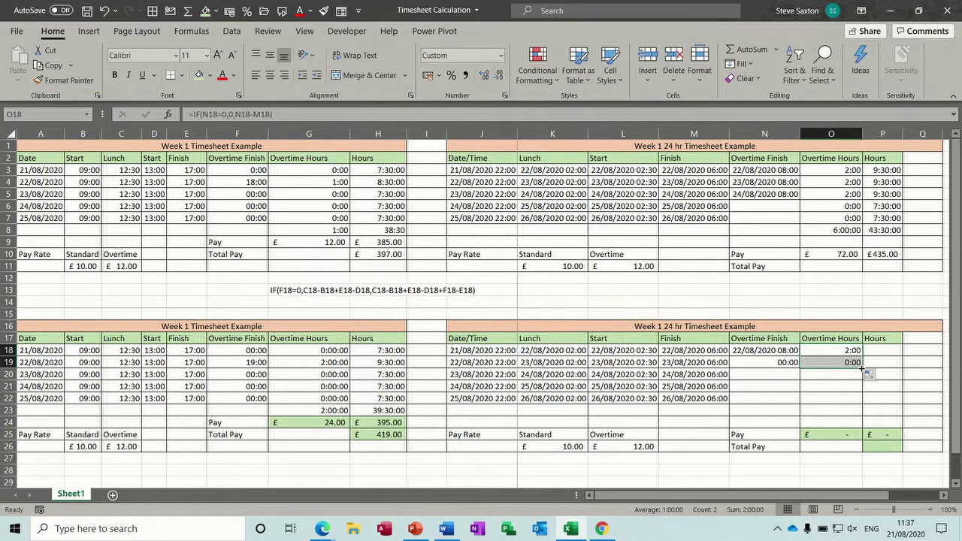
Repeat the 00:00 overtime finish unchanged from N19 through N22 and fill the overtime hours formula in O19 down through O22.
left_click(788, 363)
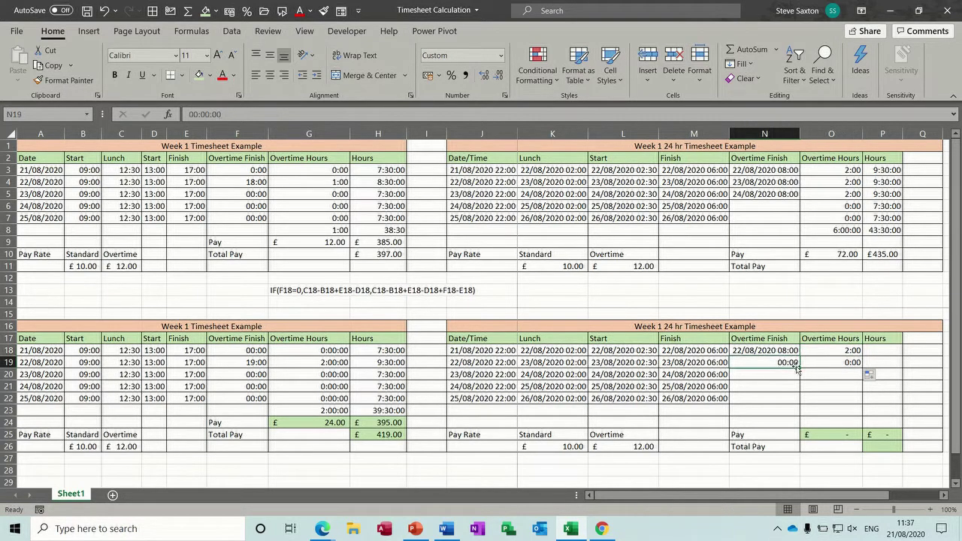
left_click_drag(799, 368, 798, 402)
left_click(784, 362)
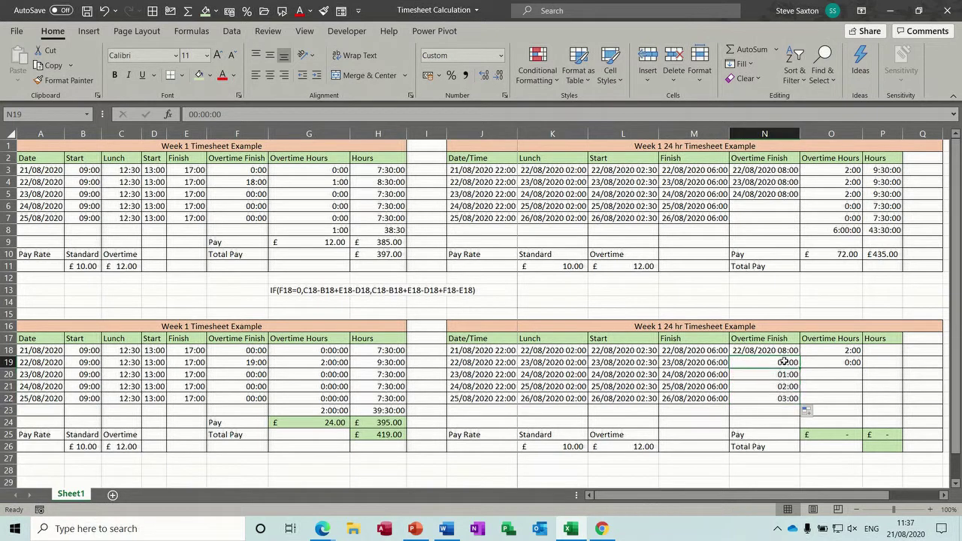
left_click_drag(801, 369, 801, 404)
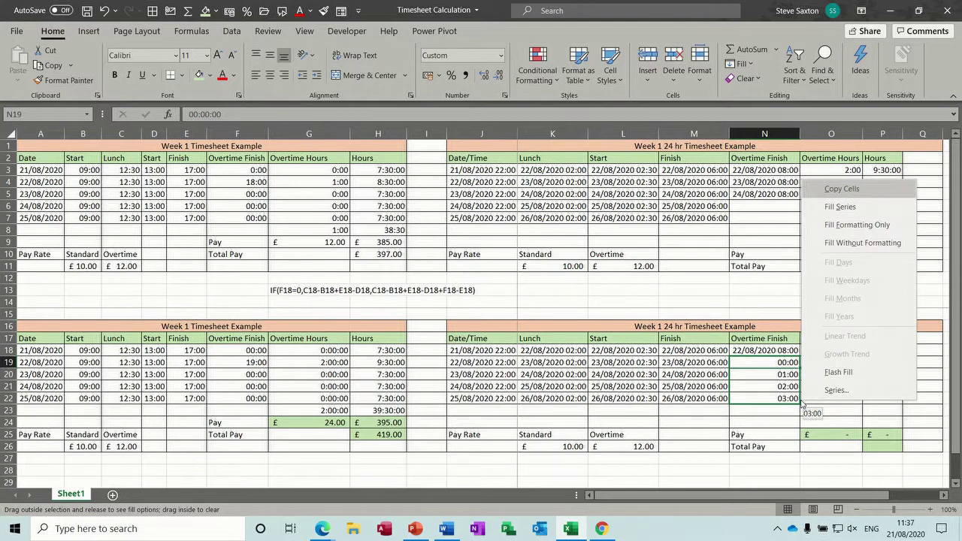
left_click(786, 364)
left_click_drag(800, 368, 792, 400)
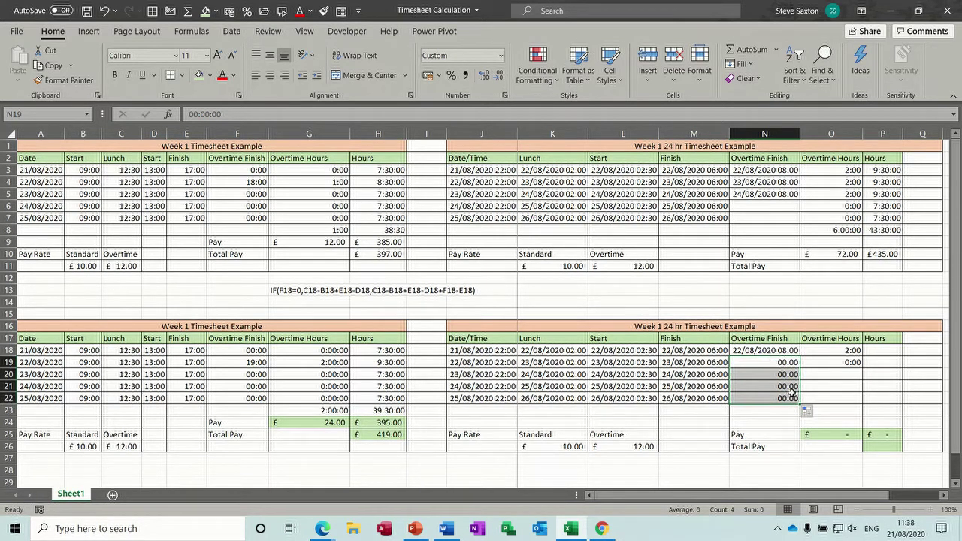
left_click(855, 363)
left_click_drag(863, 369, 861, 406)
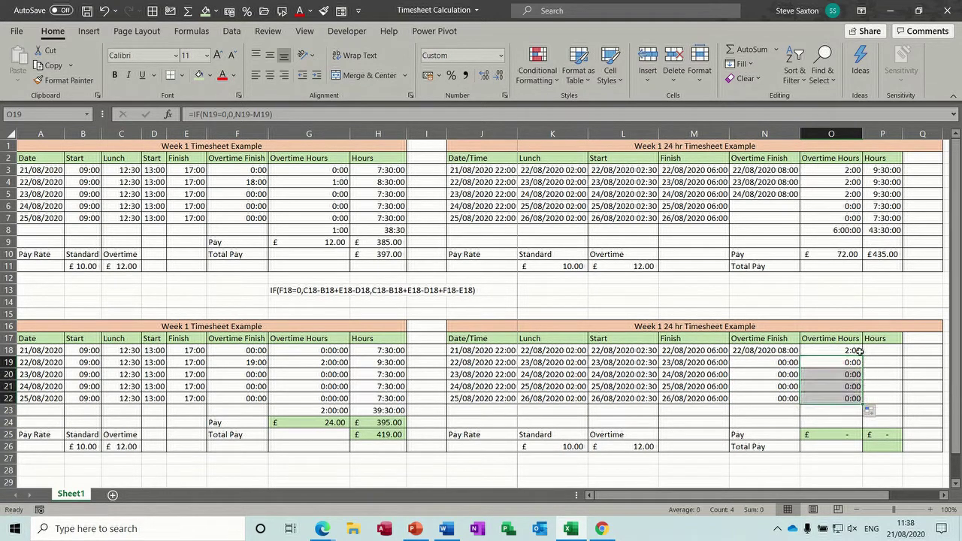
Copy the hours formula from P3 of the 24 hr example into P18 and fill it down through P22.
left_click(871, 350)
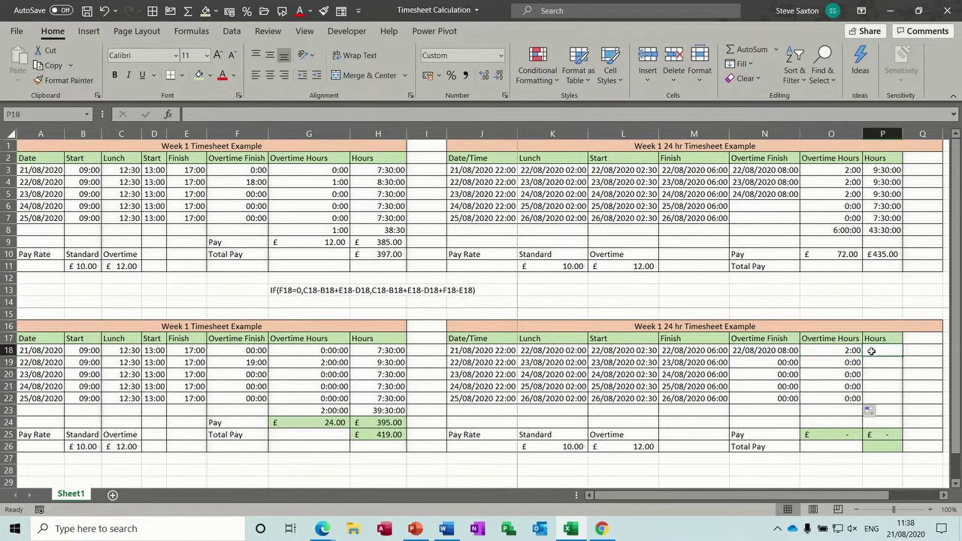
left_click(872, 171)
key("ctrl+c")
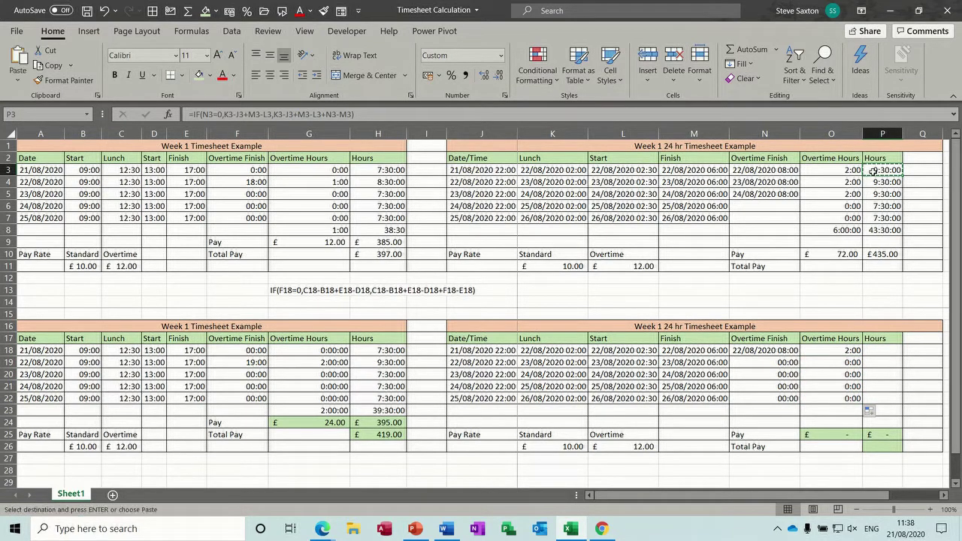
left_click(880, 352)
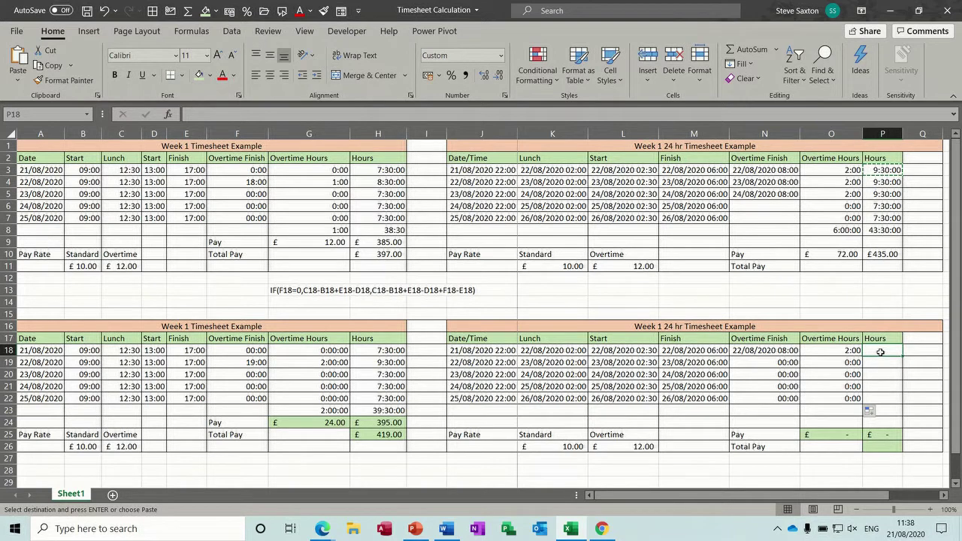
key("ctrl+v")
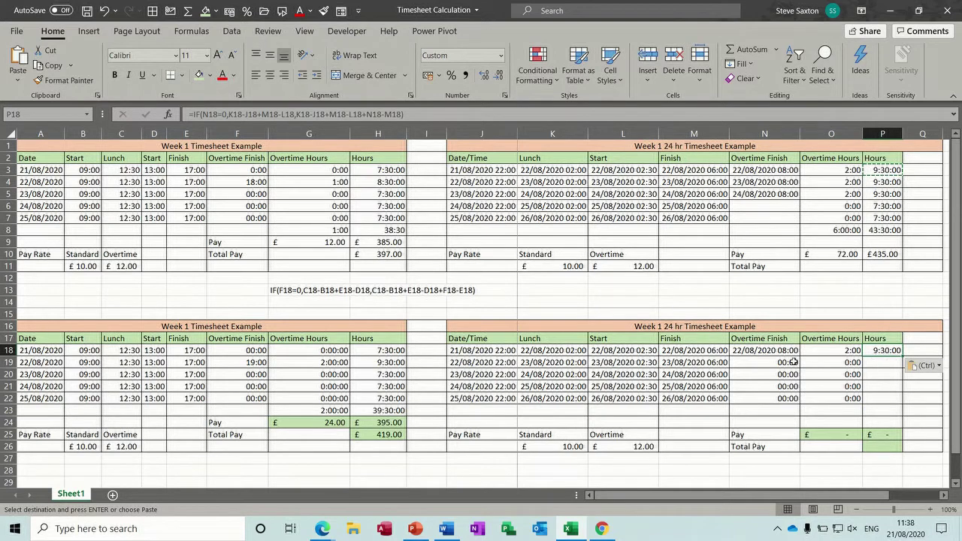
left_click_drag(903, 356, 902, 403)
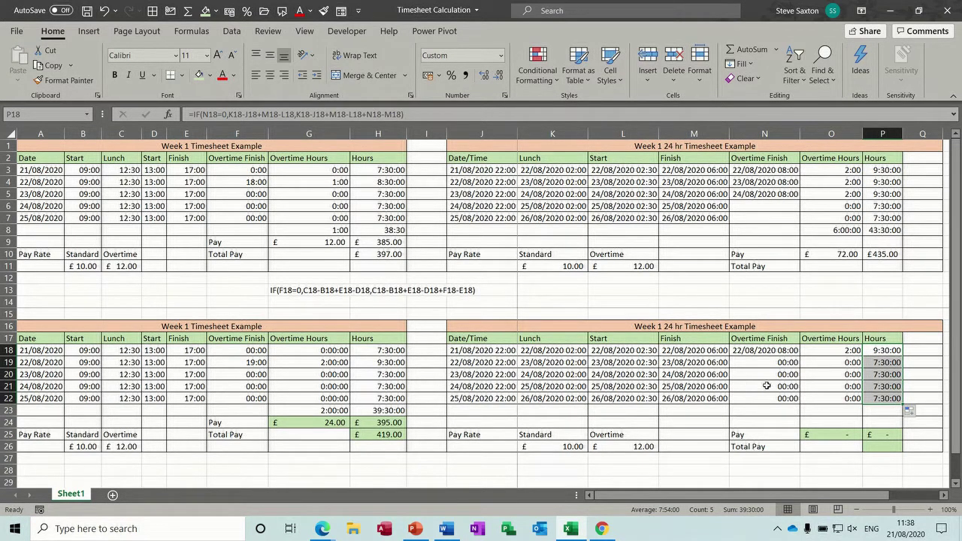
Total the overtime hours in O23 with SUM(O18:O22) and extend the formula to the hours total in P23.
left_click(830, 411)
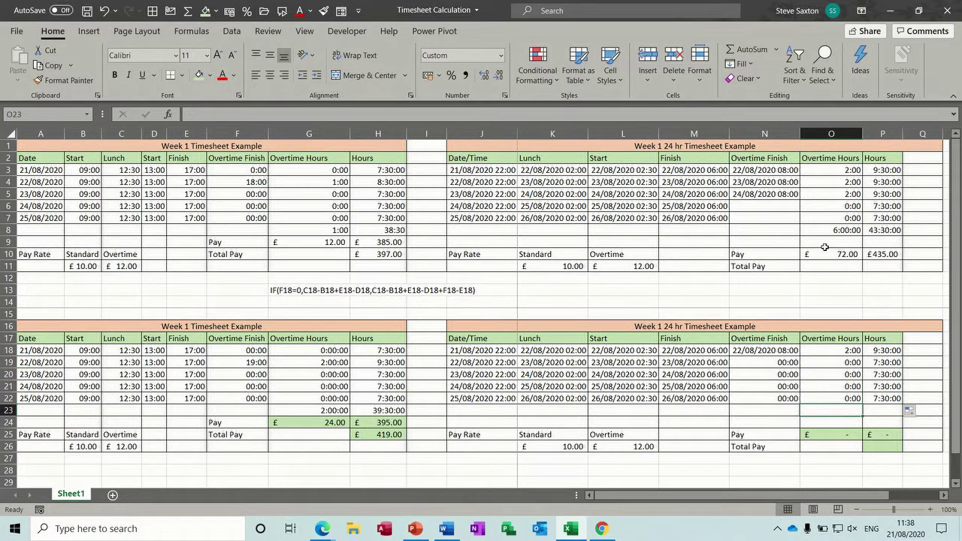
left_click(750, 51)
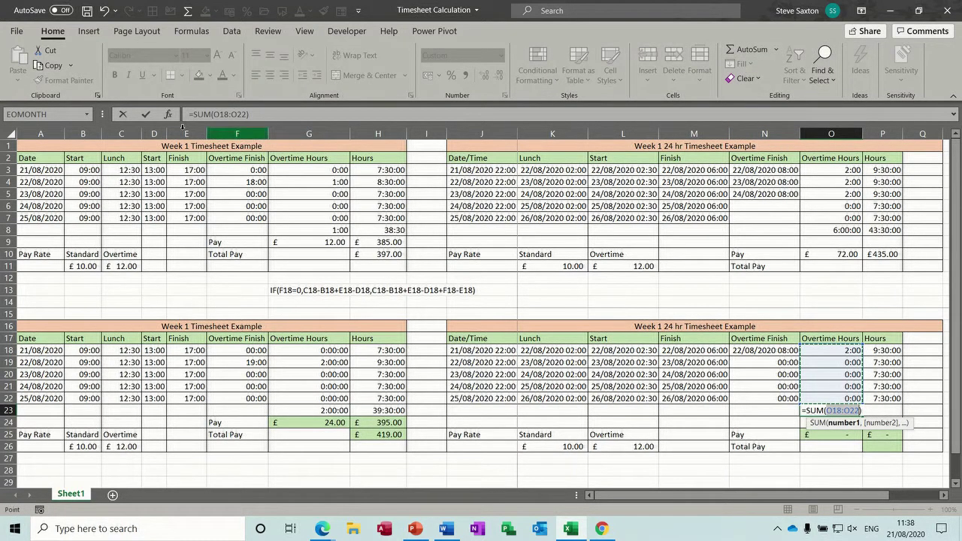
left_click(148, 117)
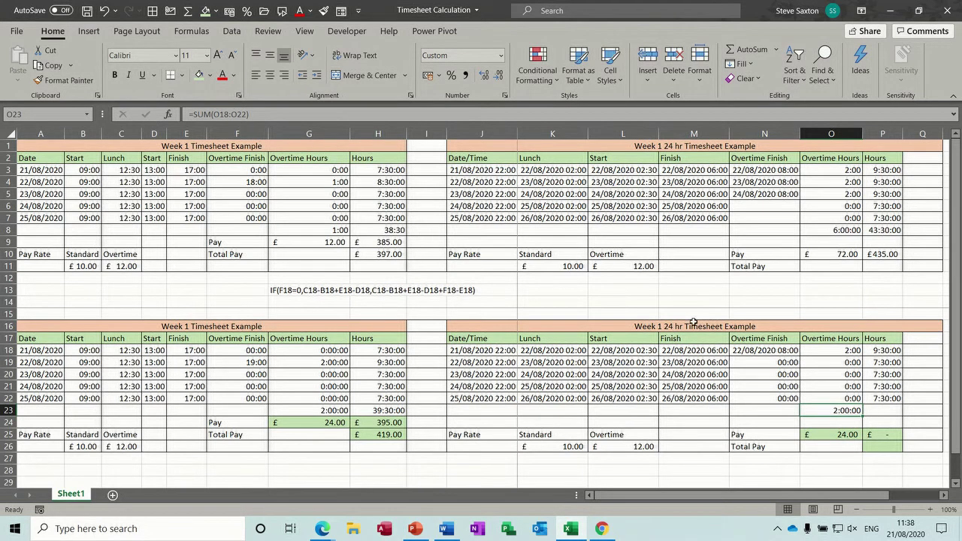
left_click_drag(863, 414, 893, 416)
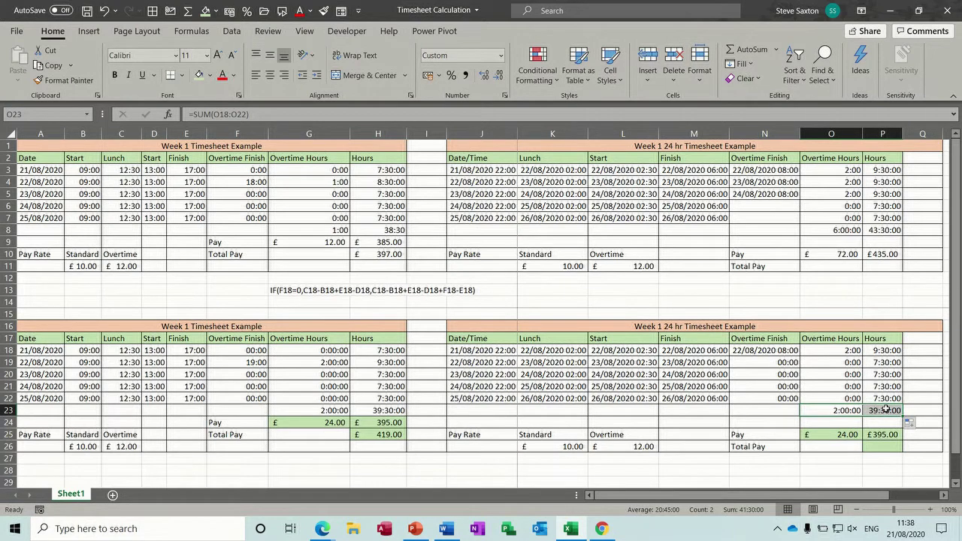
Check the pay formulas in O25 and P25 and add up the total pay in P26 with SUM(O25:P25).
left_click(838, 434)
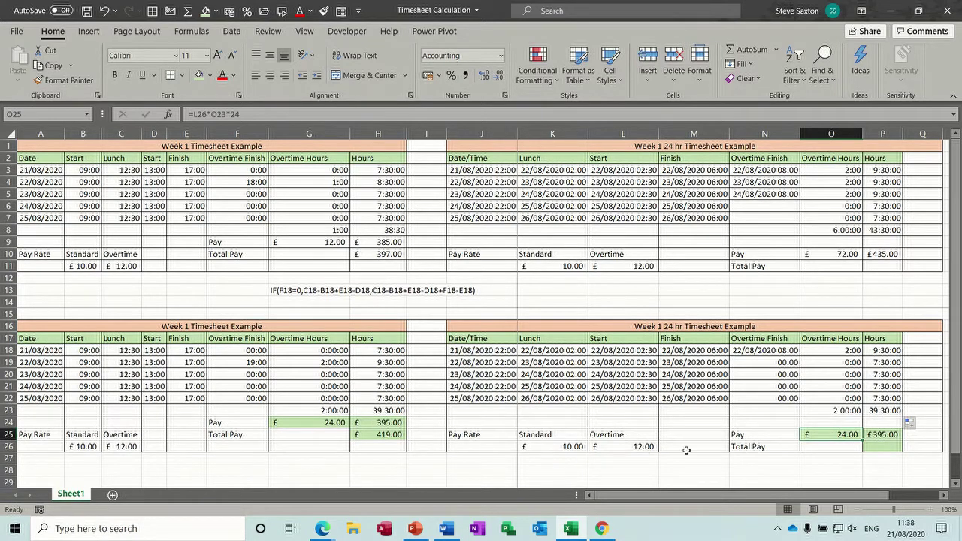
left_click(887, 434)
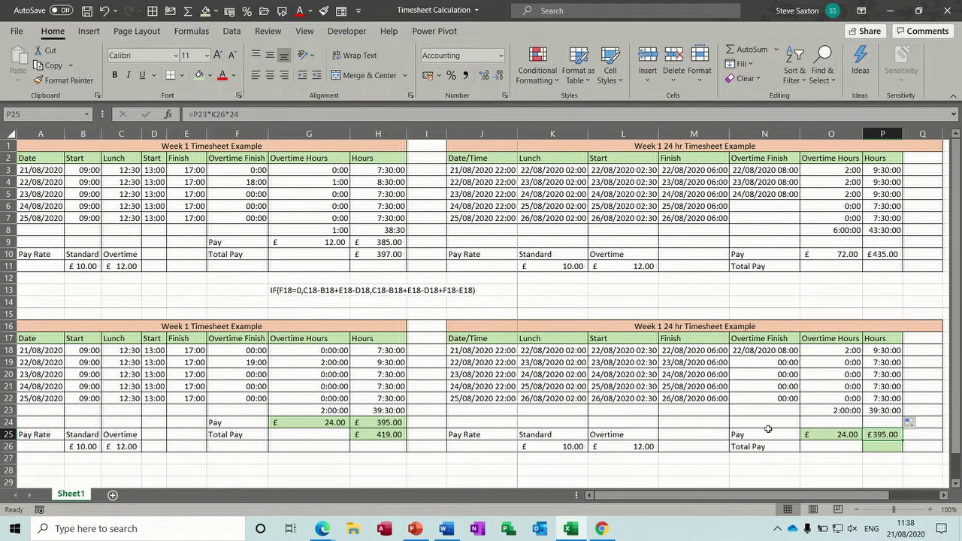
left_click(884, 446)
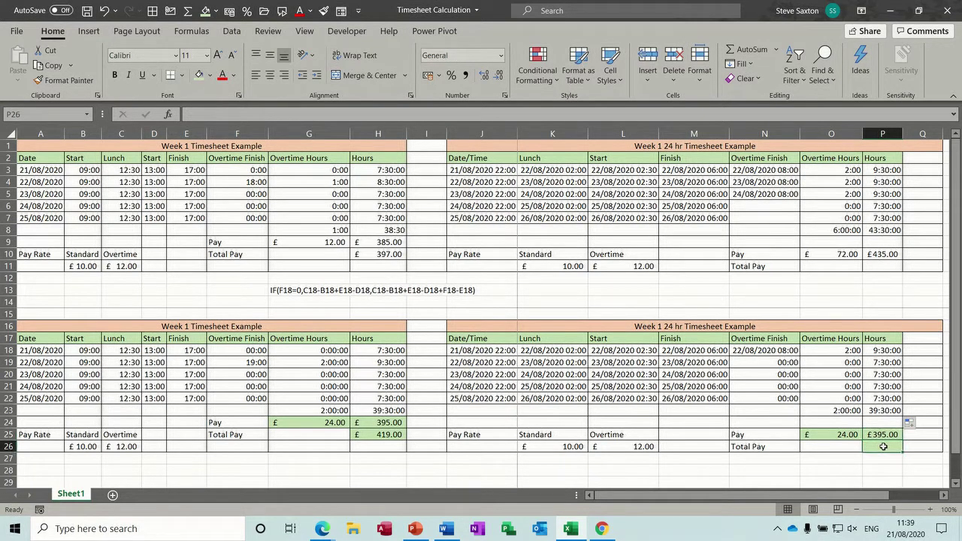
left_click(748, 50)
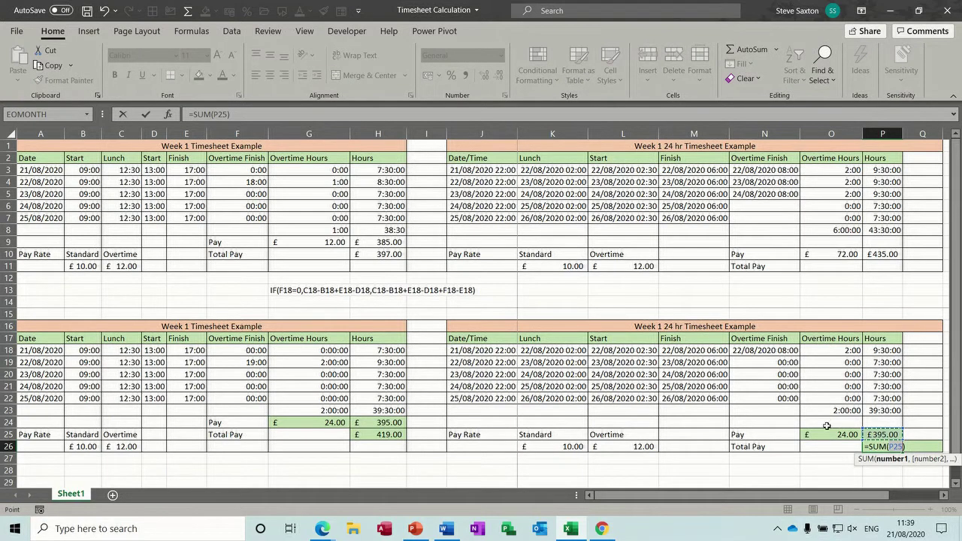
left_click_drag(827, 432, 874, 434)
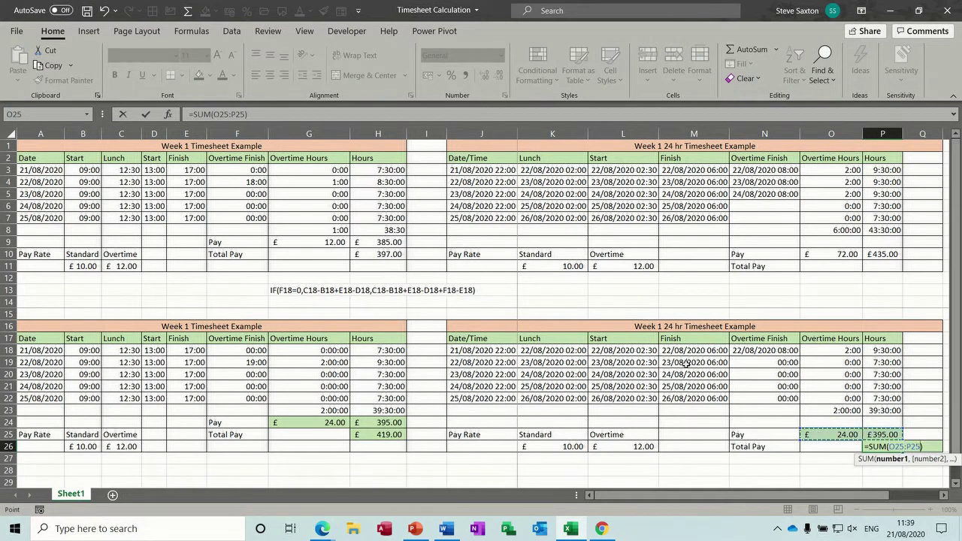
left_click(147, 116)
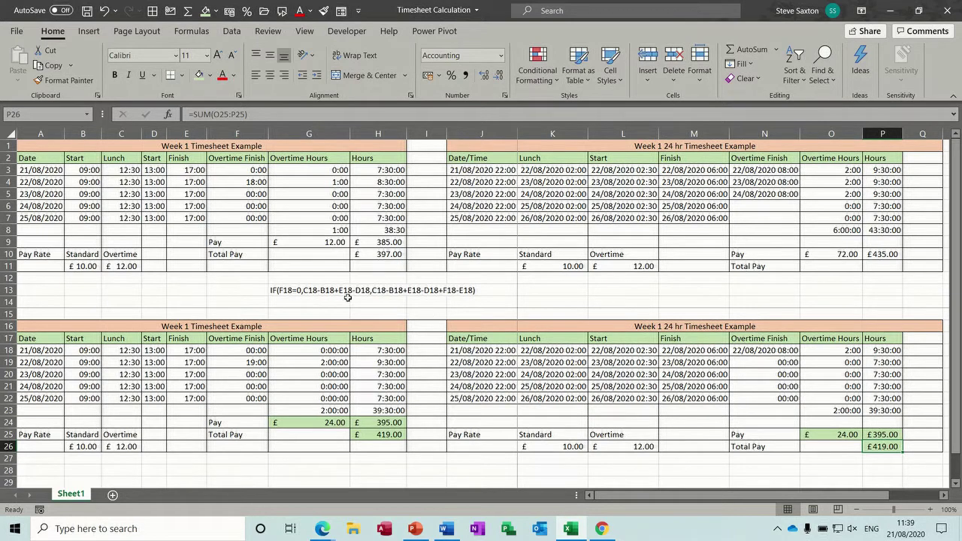
Delete the IF formula note in cell G13 between the two standard timesheets.
left_click(312, 291)
key("Delete")
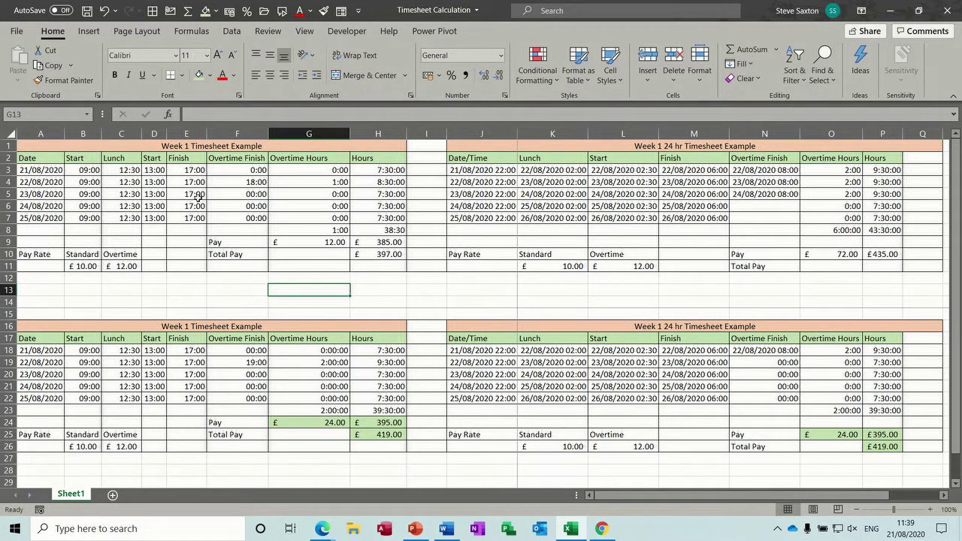
Clear the overtime hours formula in G5 of the standard example and undo the deletion.
left_click(308, 171)
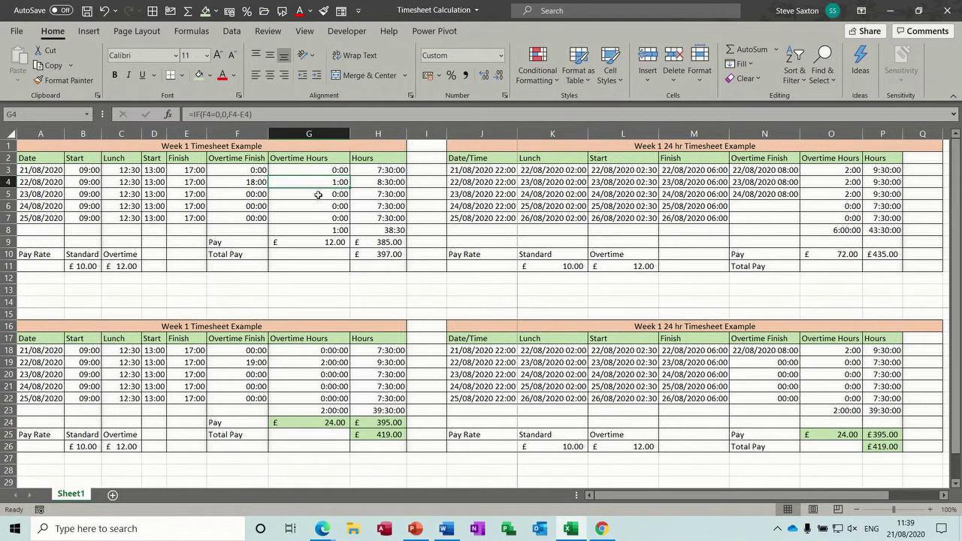
left_click(318, 195)
key("Delete")
left_click(319, 216)
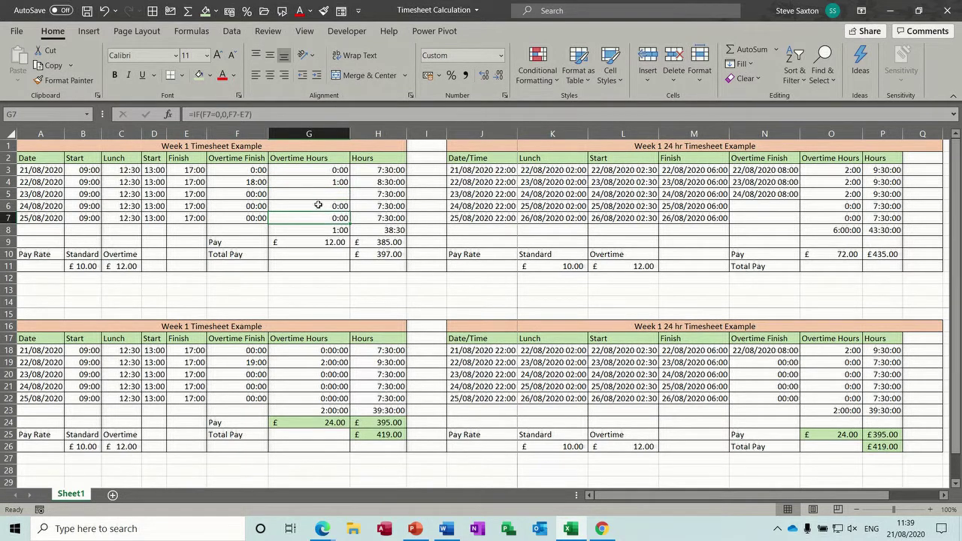
left_click(315, 193)
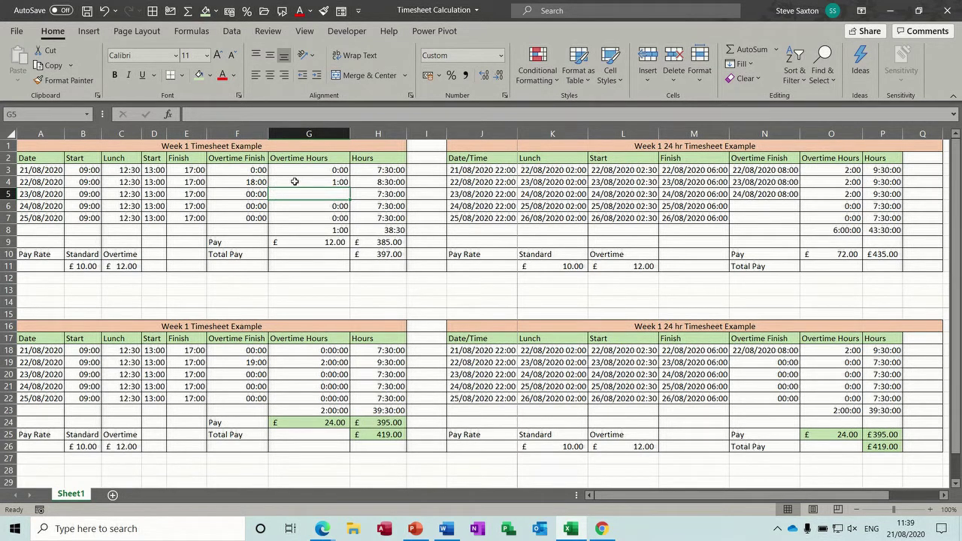
key("ctrl+z")
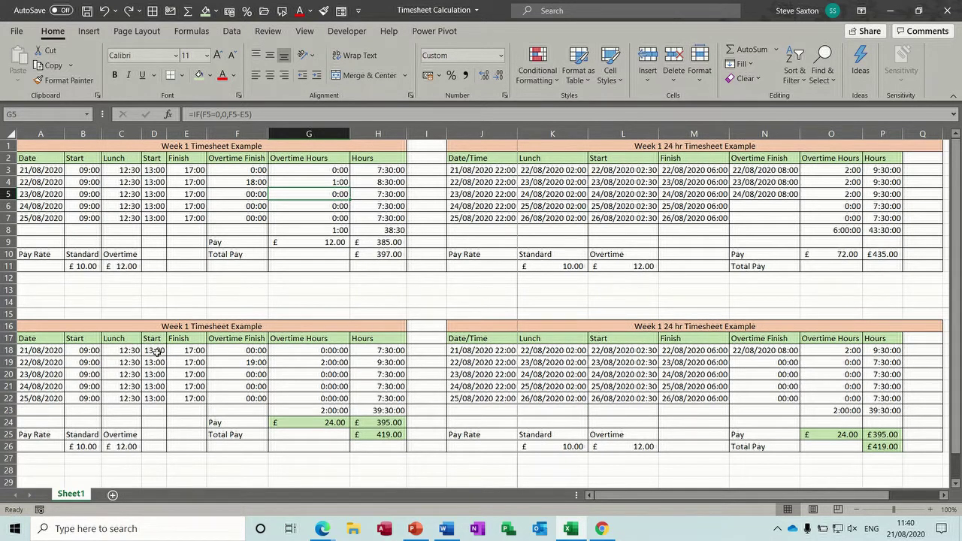
Unlock the date and time entry cells A18:F22 and J18:N22 of the two lower timesheets together.
left_click_drag(36, 351, 221, 403)
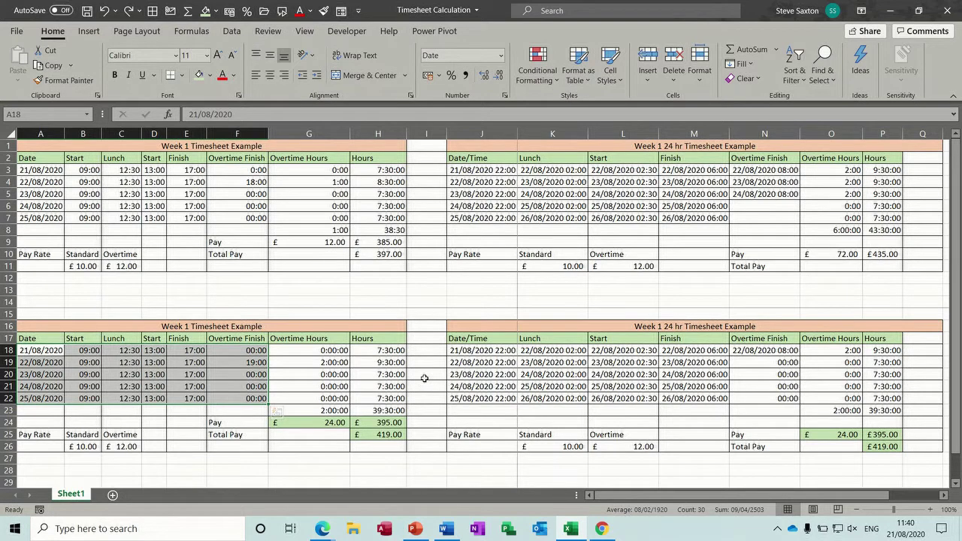
left_click(468, 351)
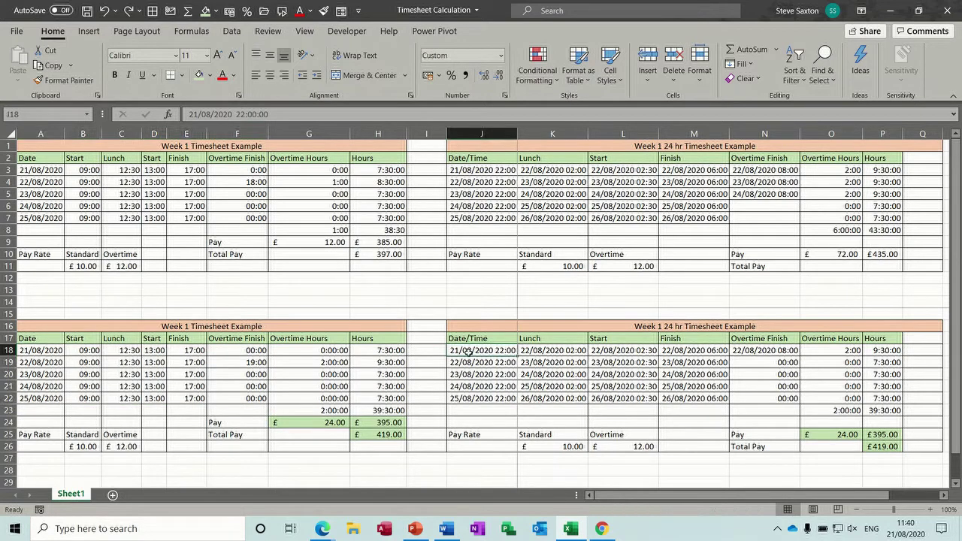
left_click(46, 353)
left_click_drag(45, 351, 231, 399)
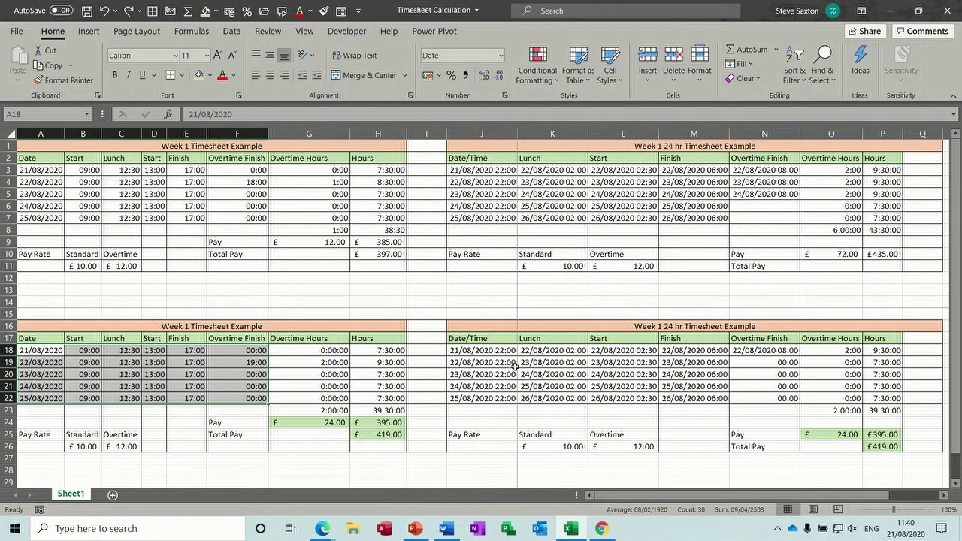
left_click_drag(489, 351, 746, 393)
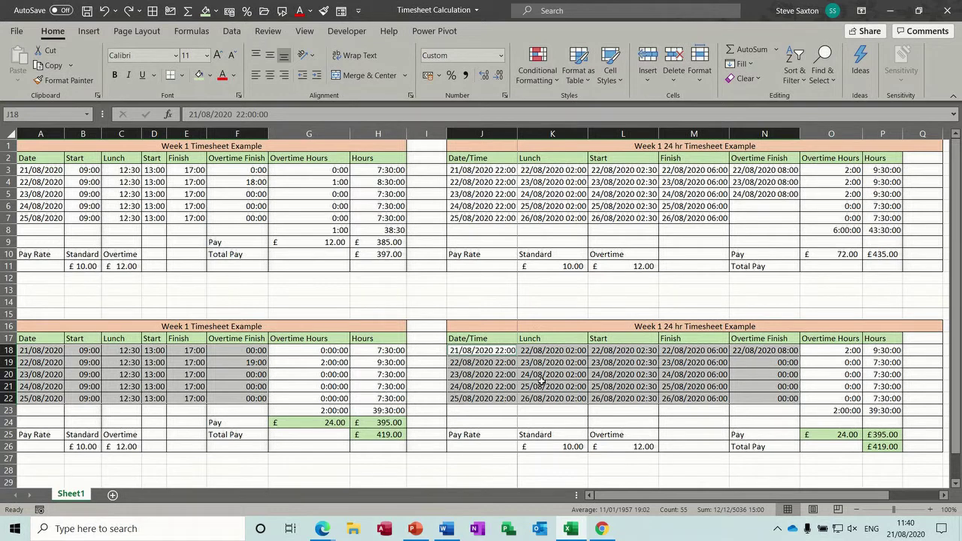
left_click(701, 79)
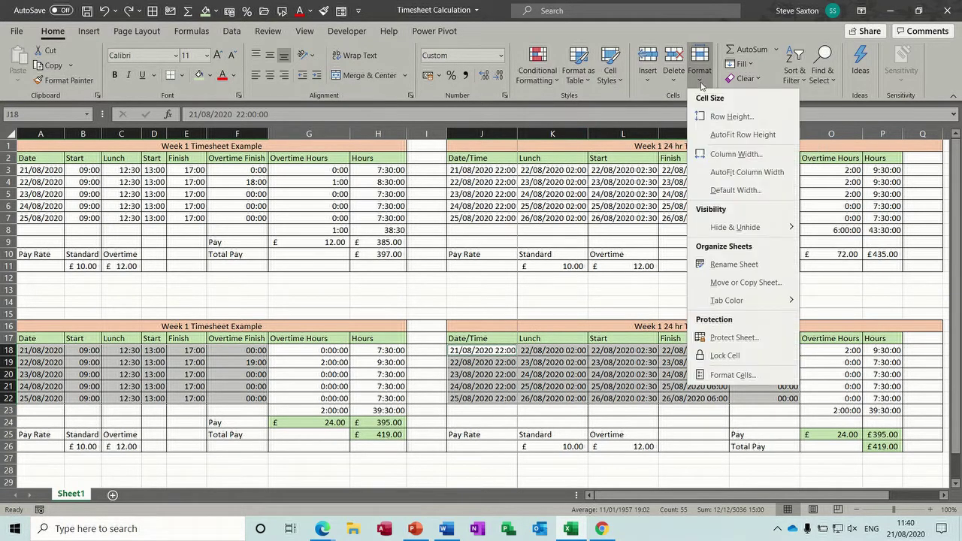
left_click(737, 357)
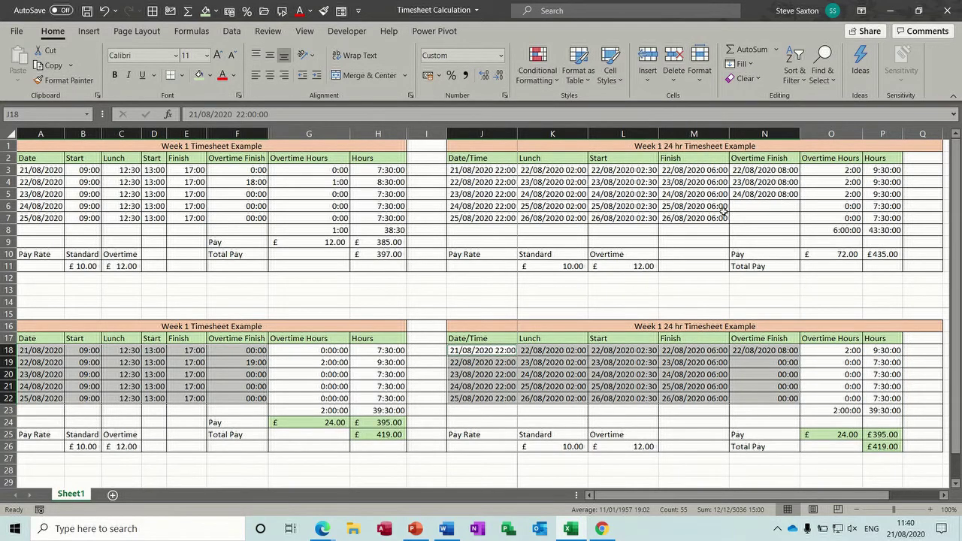
left_click(700, 75)
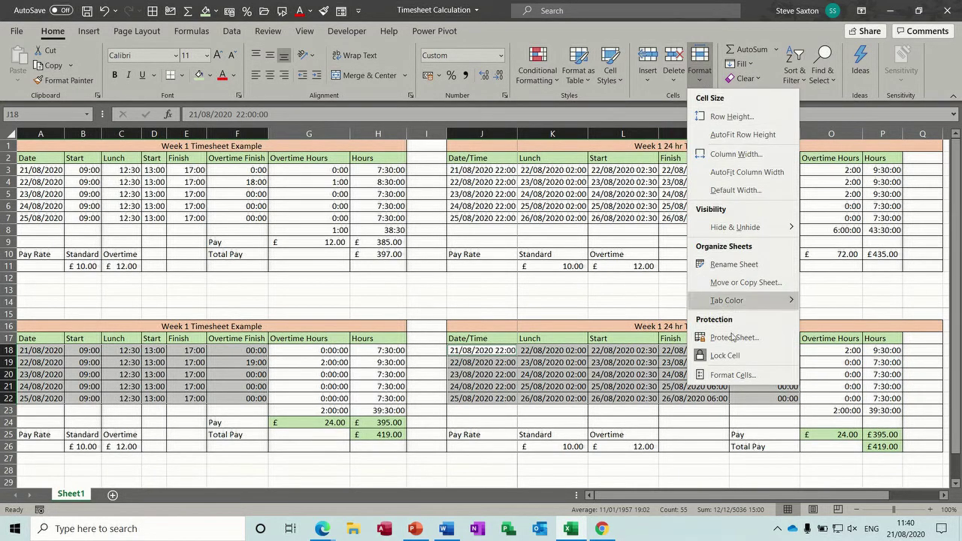
left_click(726, 355)
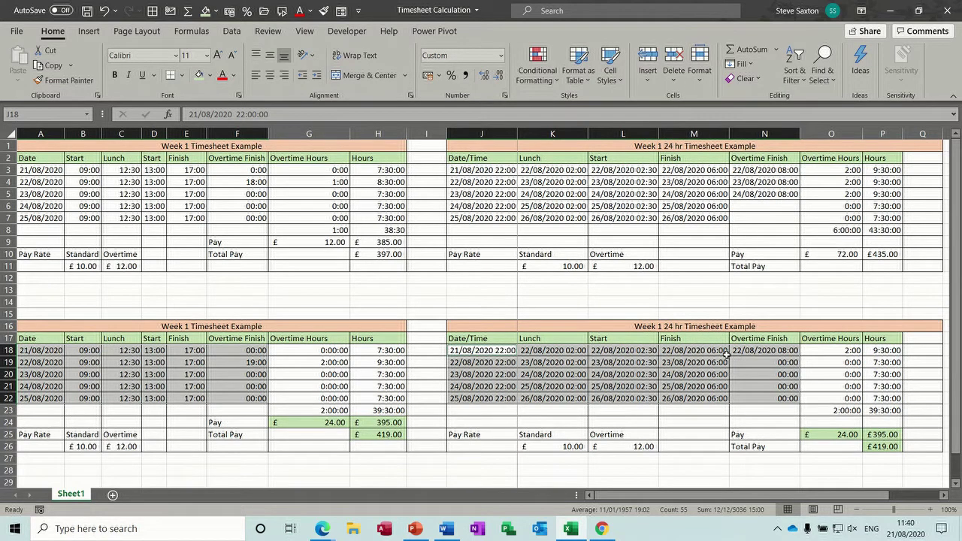
Protect the sheet without a password, allowing only the selection of locked and unlocked cells.
left_click(700, 75)
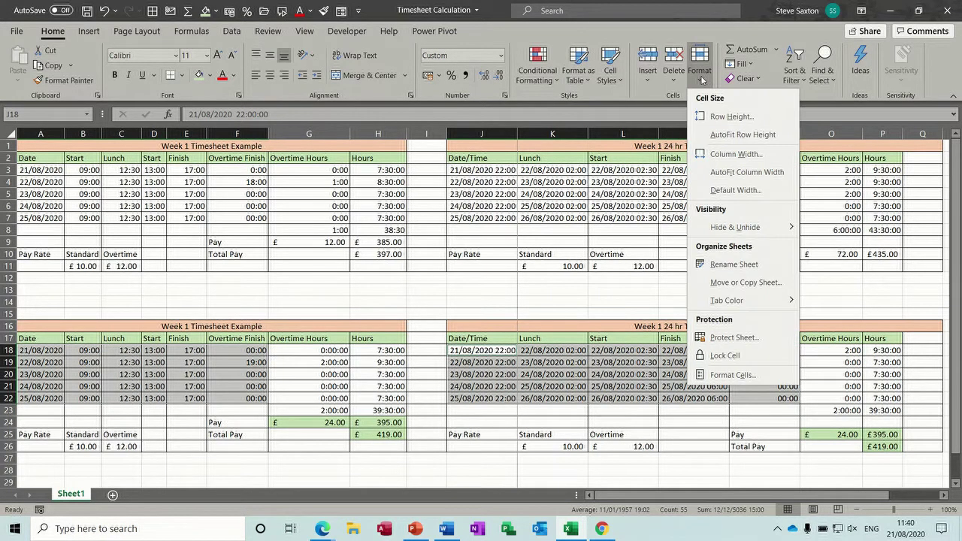
left_click(708, 340)
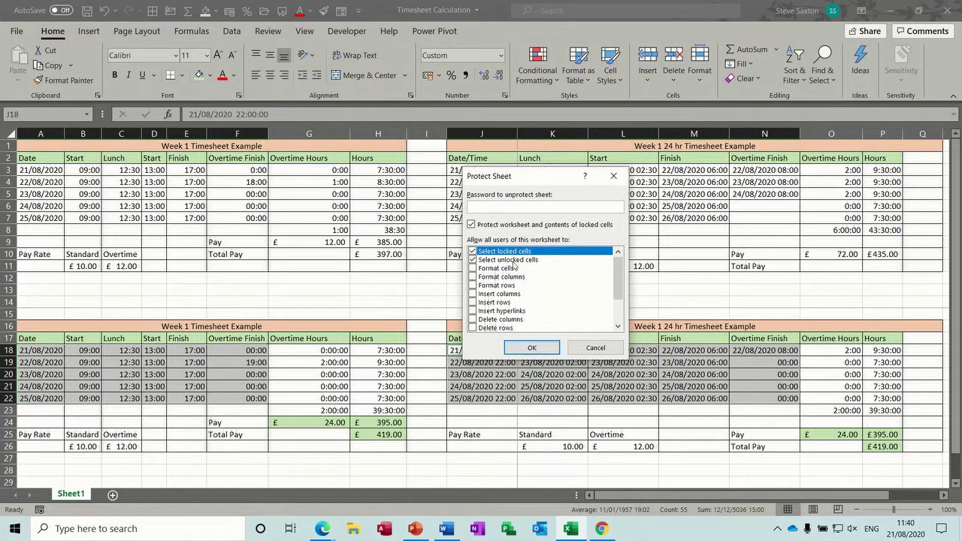
left_click(527, 349)
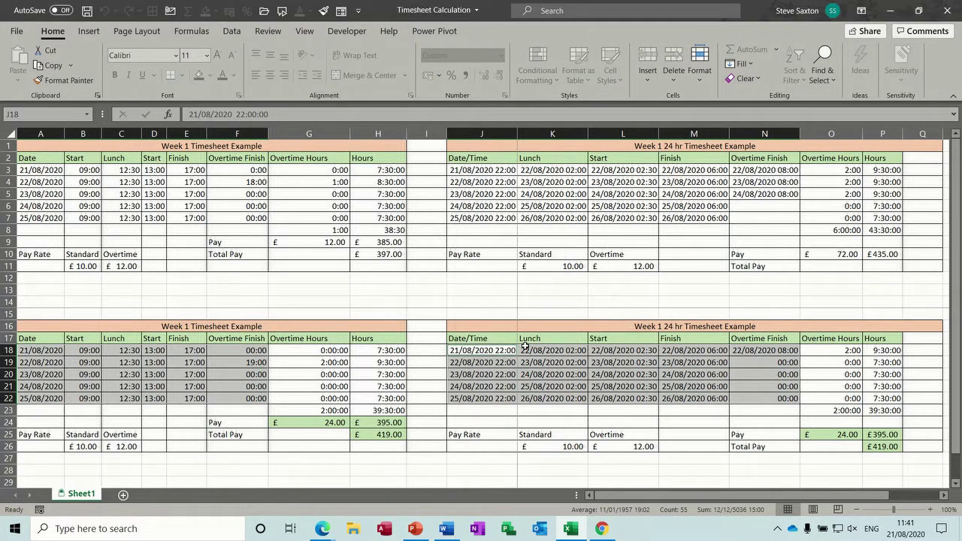
Test an unlocked cell by setting the start time in B18 to 08:00.
left_click(86, 350)
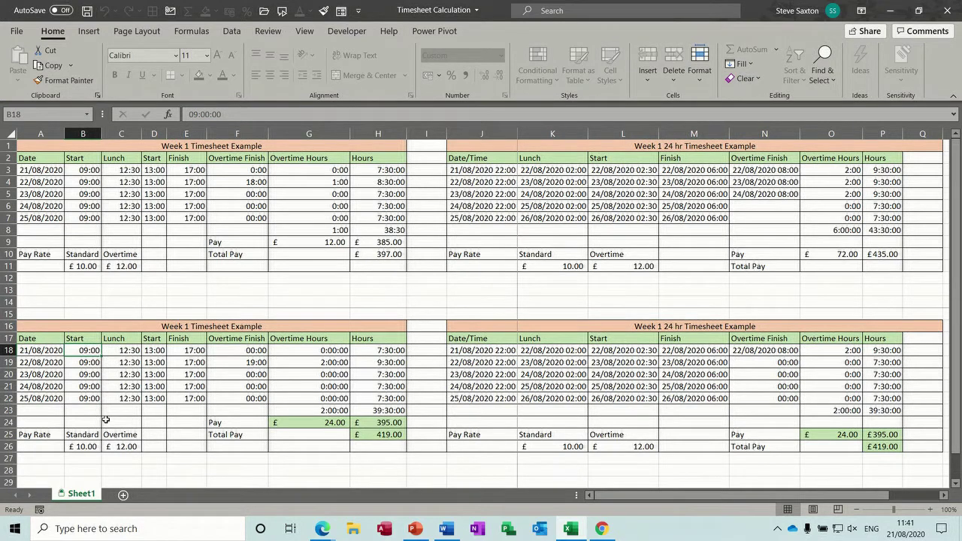
type("08")
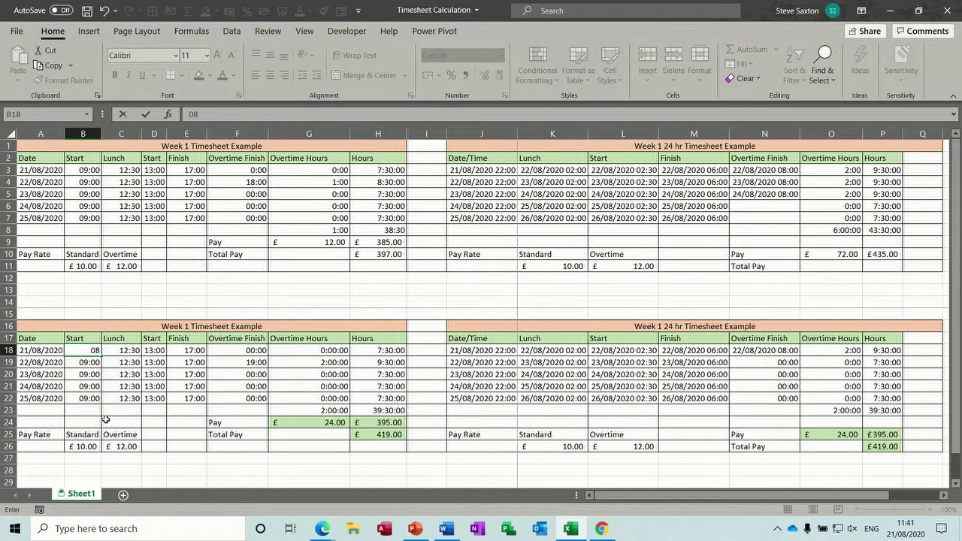
type(":00")
left_click(150, 385)
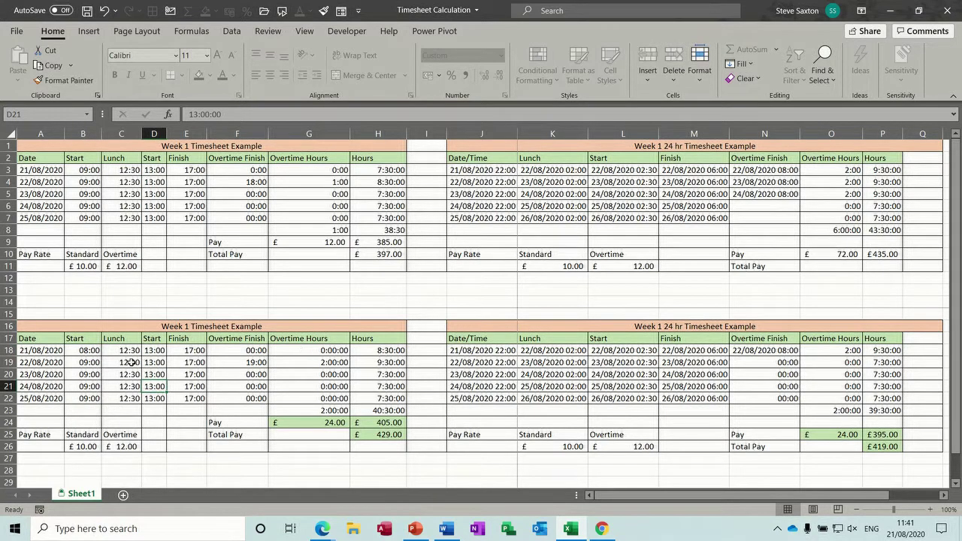
Try to edit the locked overtime hours formula in G19.
left_click(323, 365)
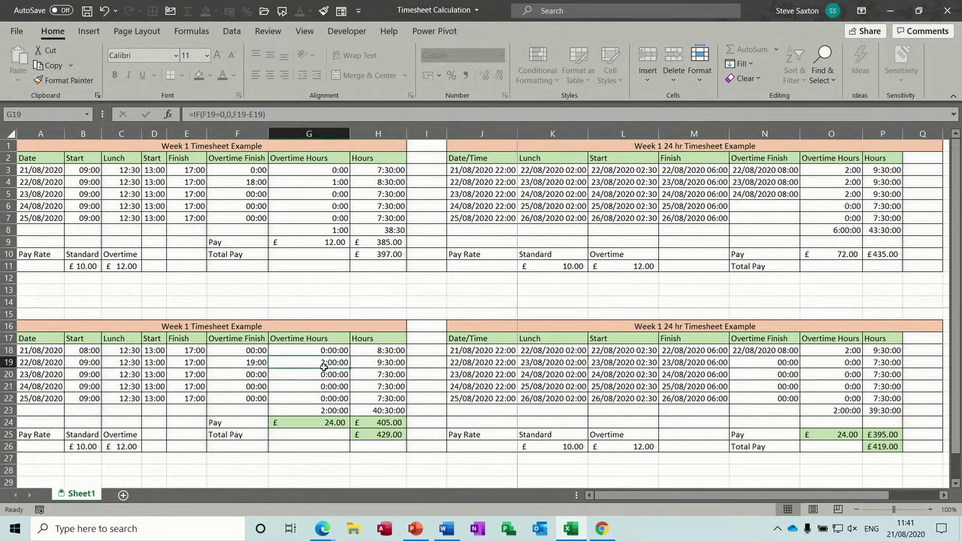
double_click(319, 371)
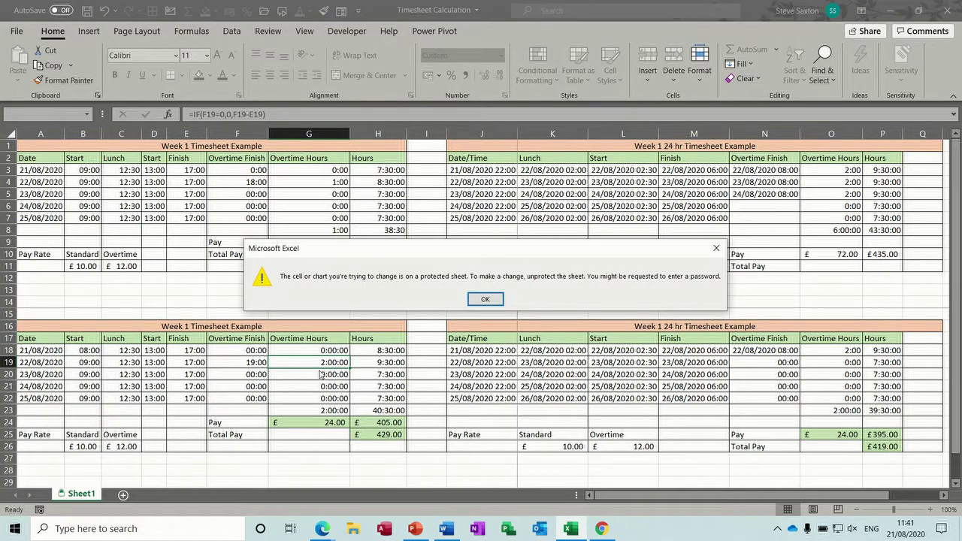
left_click(487, 299)
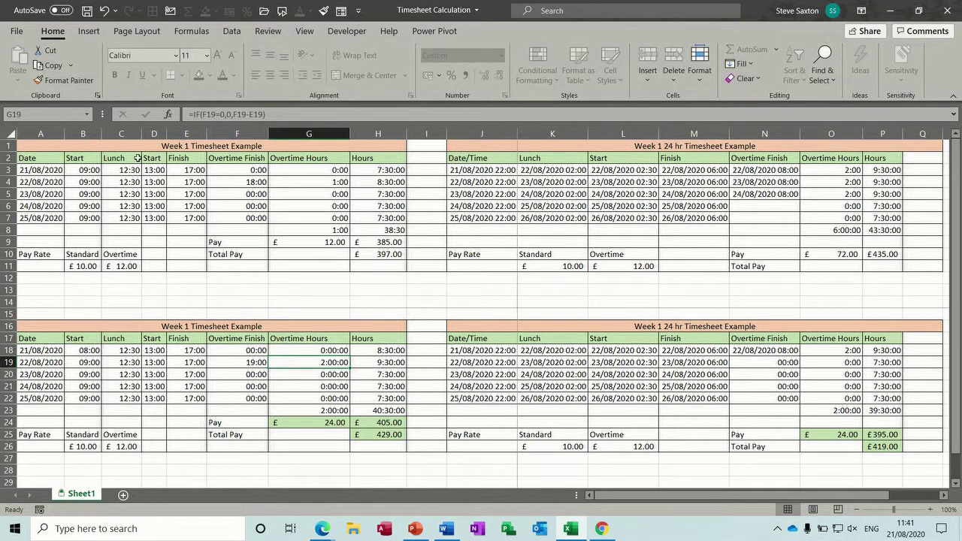
Select Excel Template (*.xltx) as the save format for Timesheet Calculation in Custom Office Templates, and return to the sheet without saving.
left_click(16, 32)
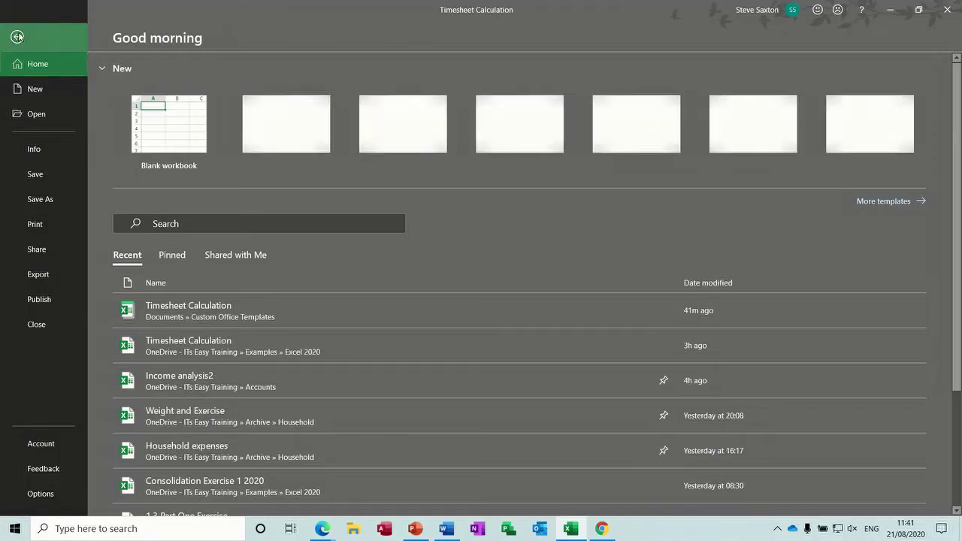
left_click(47, 201)
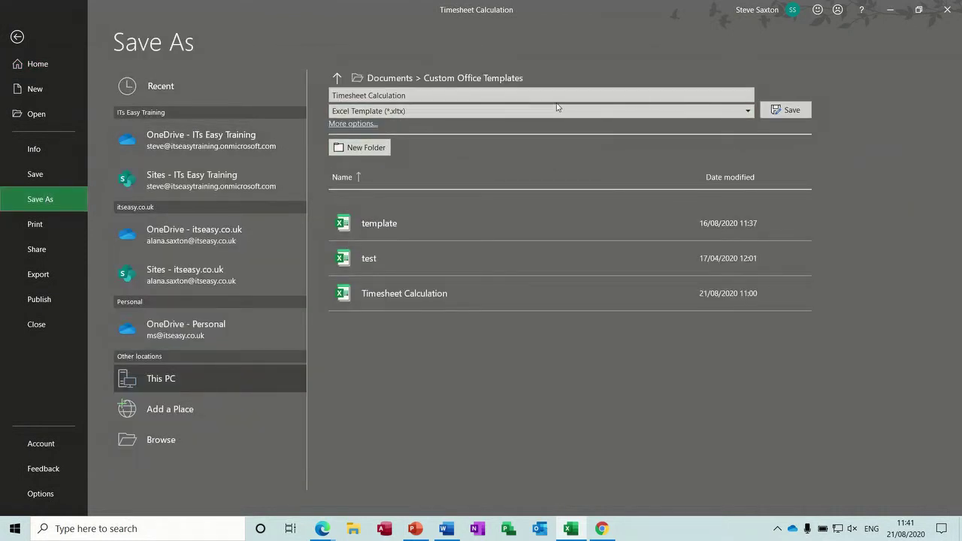
left_click(748, 113)
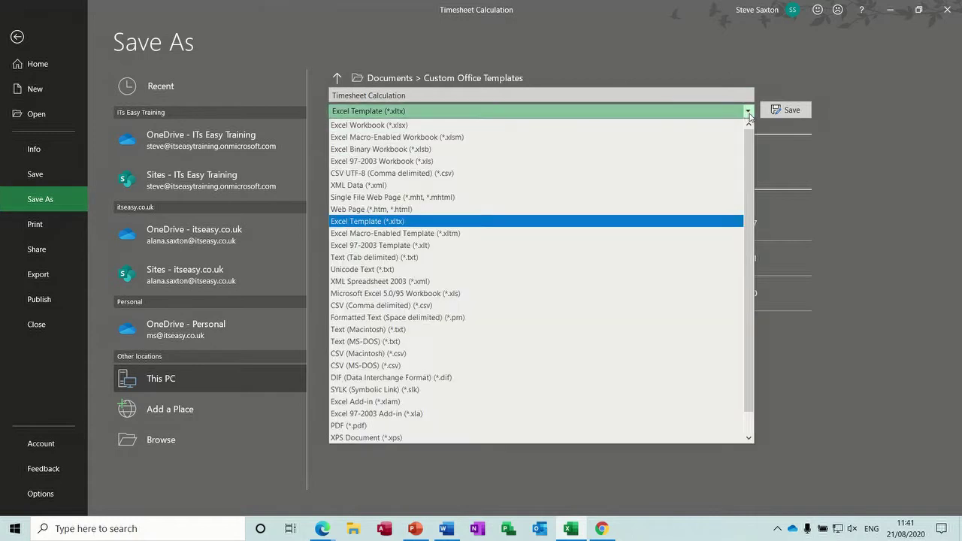
left_click(461, 221)
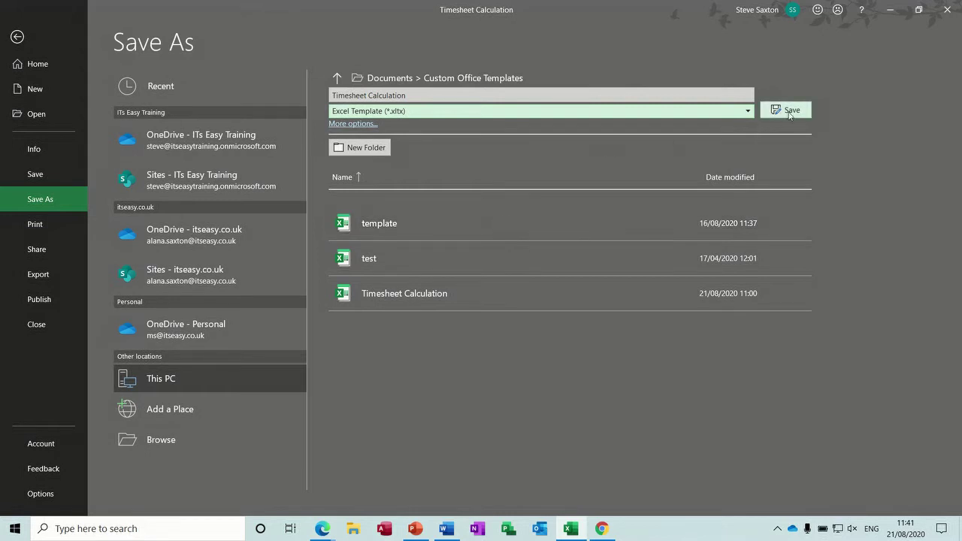
left_click(16, 36)
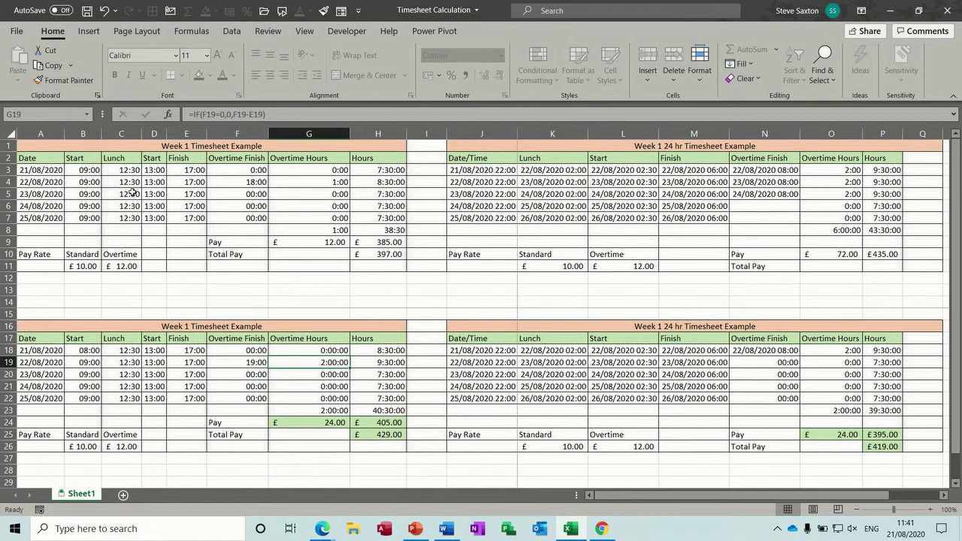
left_click(159, 181)
left_click(605, 206)
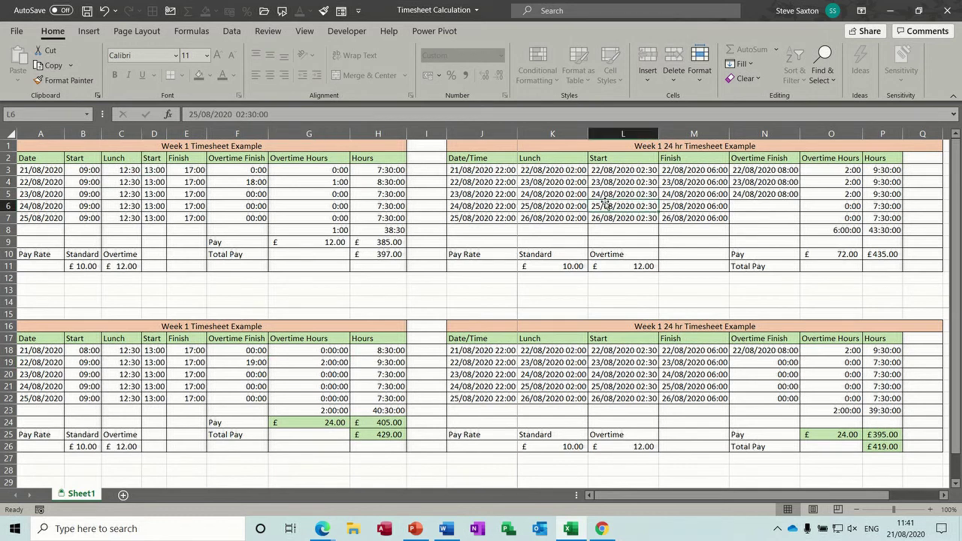